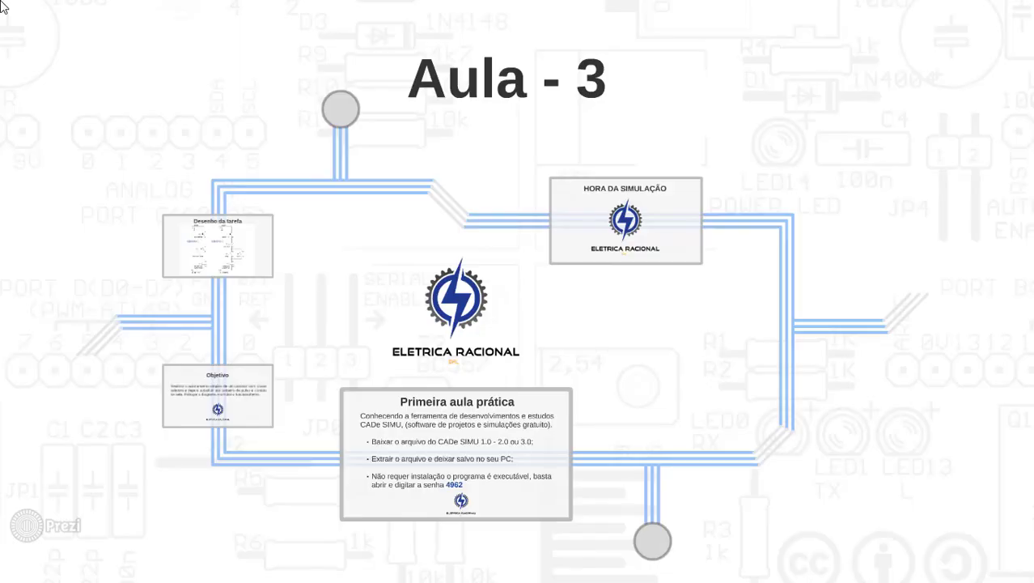
- Advance the Prezi presentation from the Aula - 3 overview to the 'Primeira aula prática' slide
key(Right)
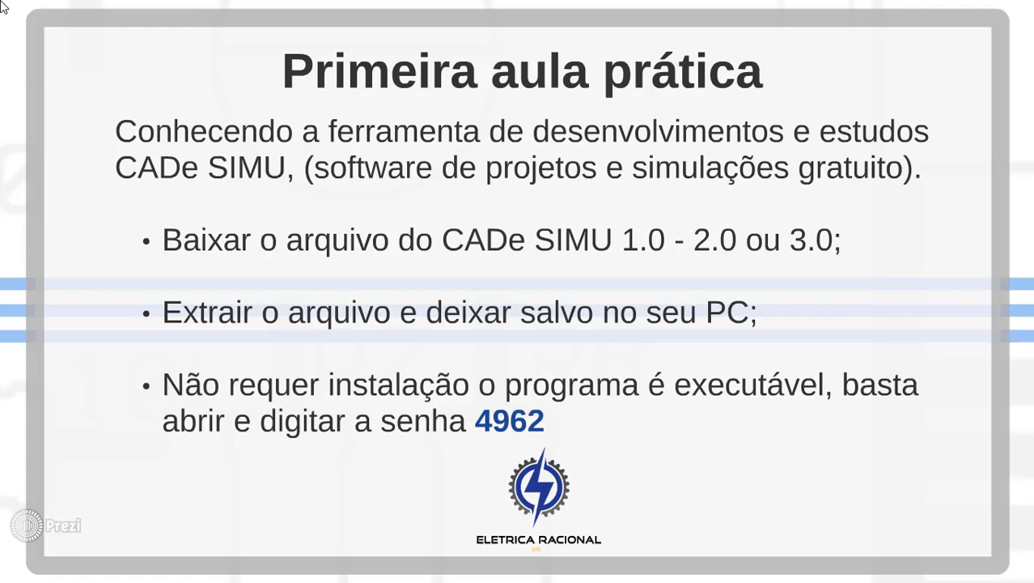
- Advance Prezi to the Objetivo slide about driving a contactor with a seal contact
key(Right)
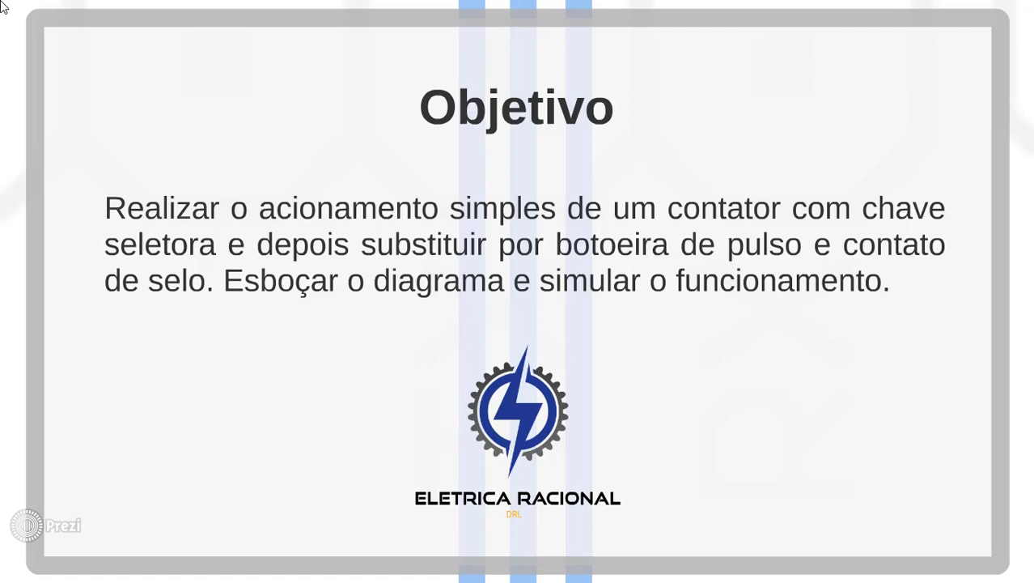
- Move on to the Desenho da tarefa slide showing the two contactor circuit diagrams
key(Right)
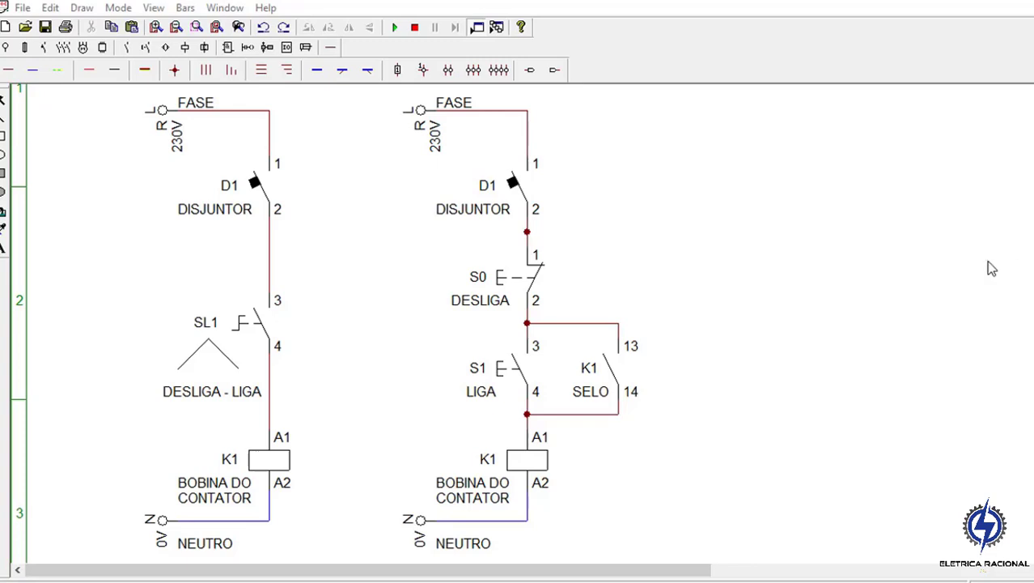
click(394, 27)
click(286, 195)
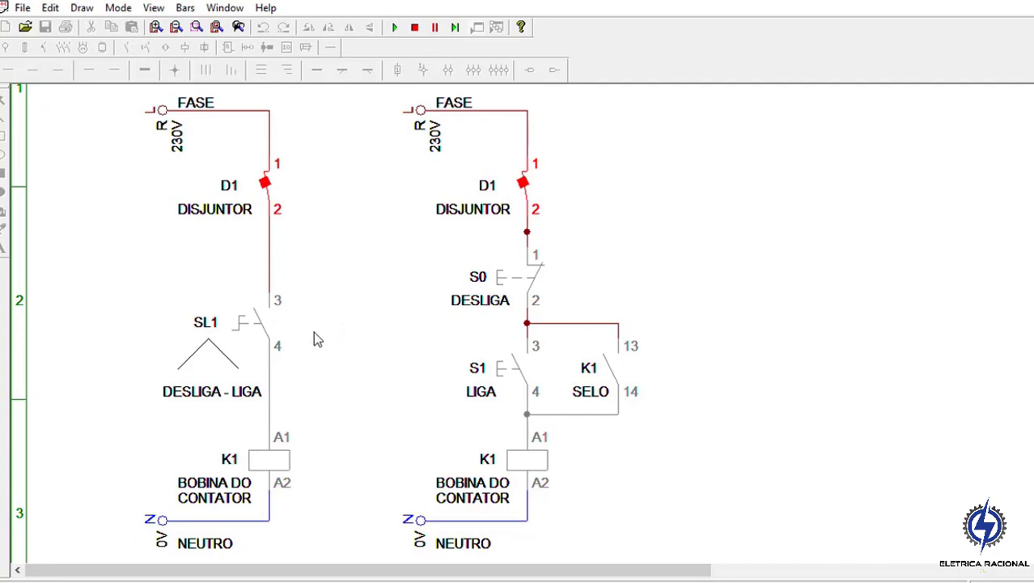
click(268, 332)
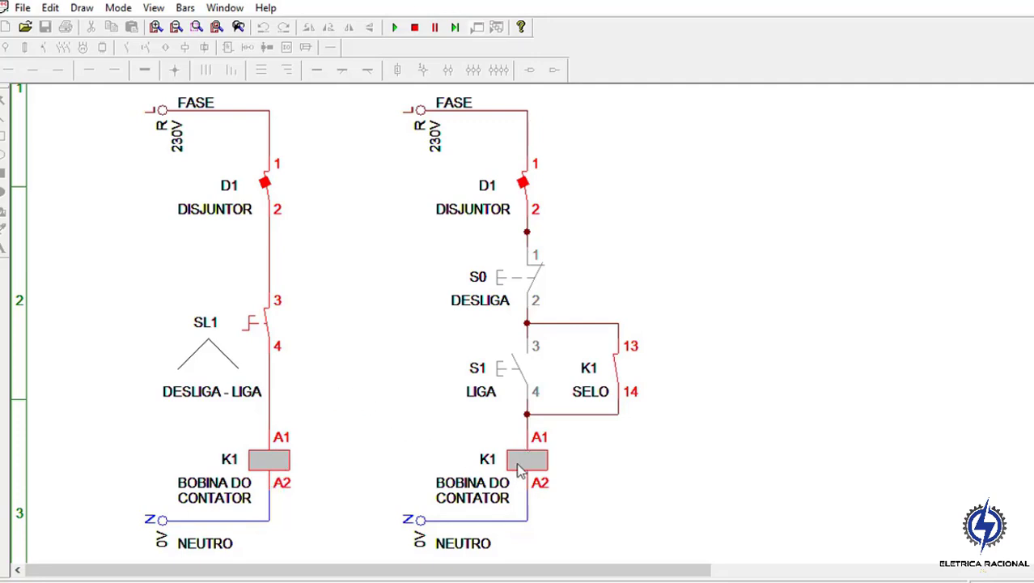
click(414, 27)
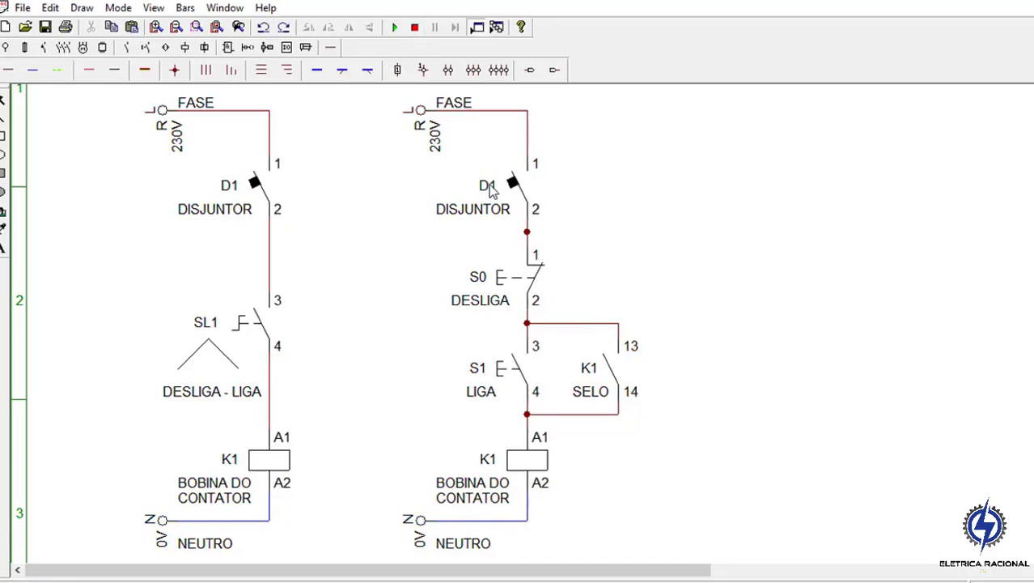
- Rename the second circuit's breaker from D1 to D2
double_click(512, 201)
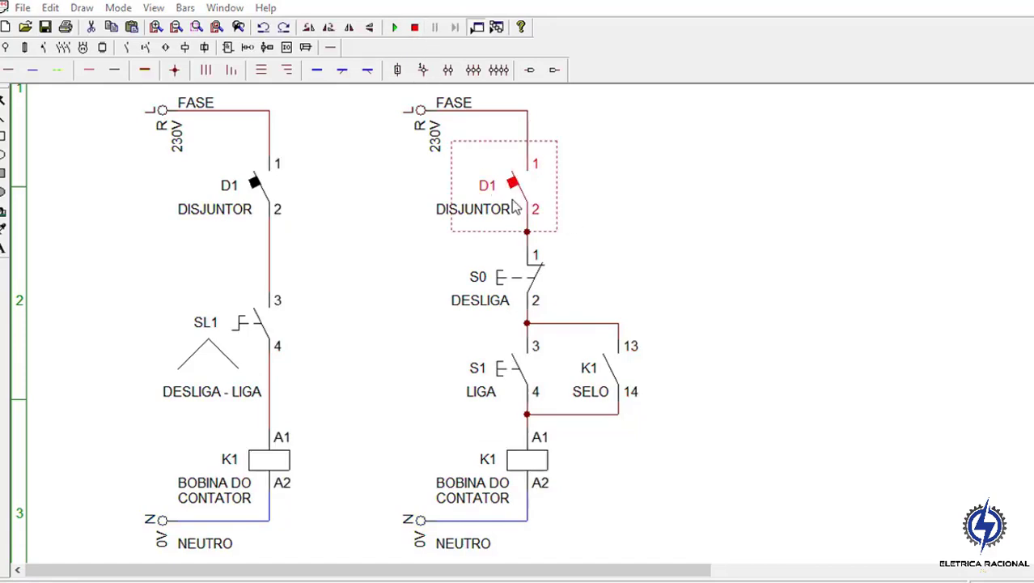
click(539, 218)
key(BackSpace)
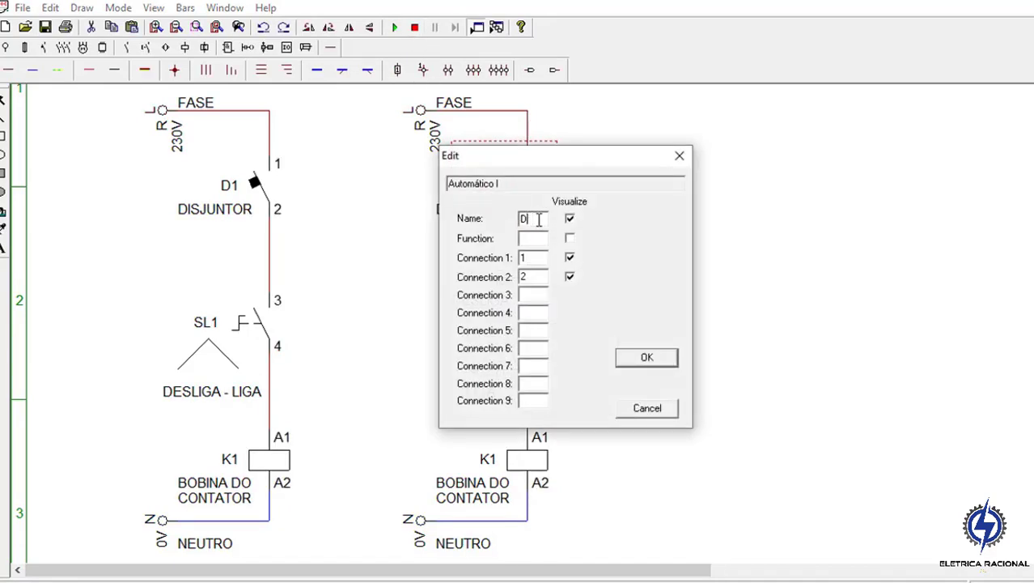
text(2)
click(648, 358)
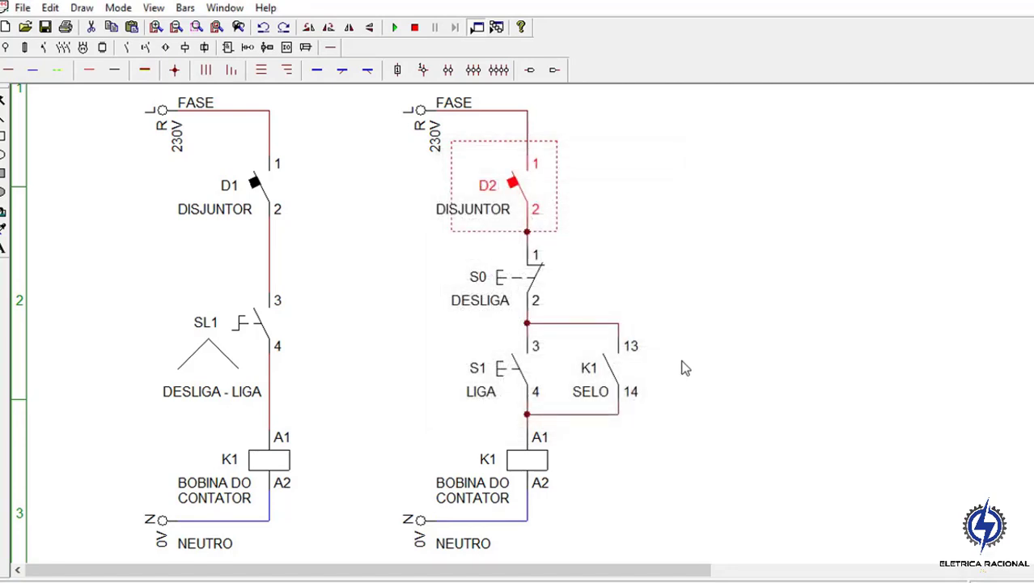
- Rename the second circuit's coil and SELO seal contact from K1 to K2
double_click(540, 466)
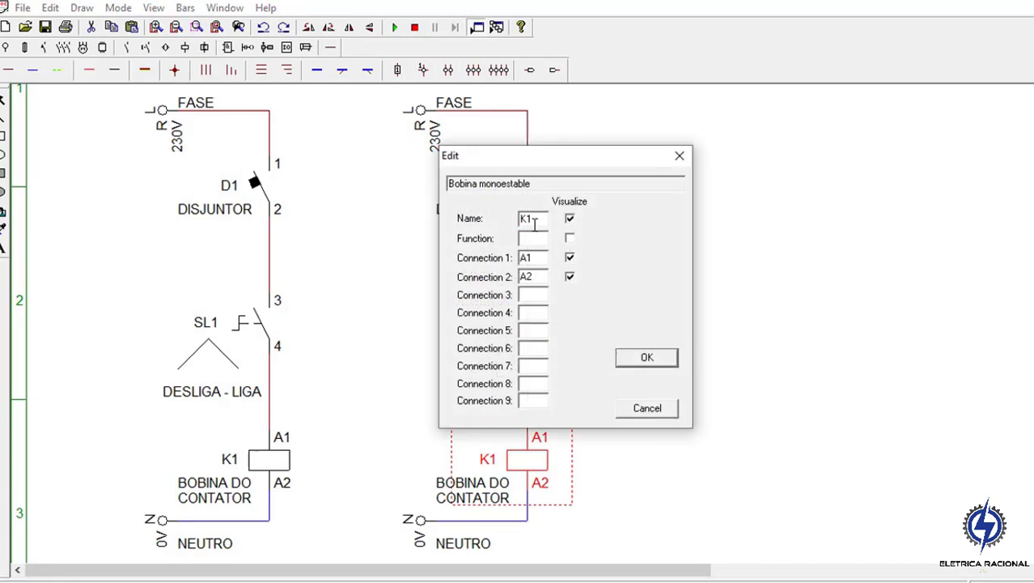
key(BackSpace)
text(2)
key(Return)
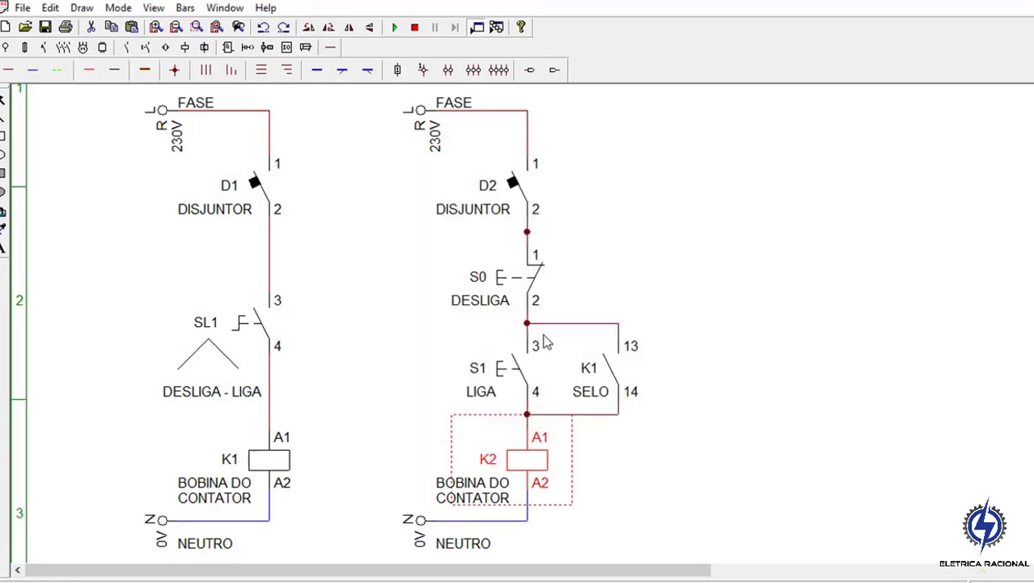
double_click(600, 356)
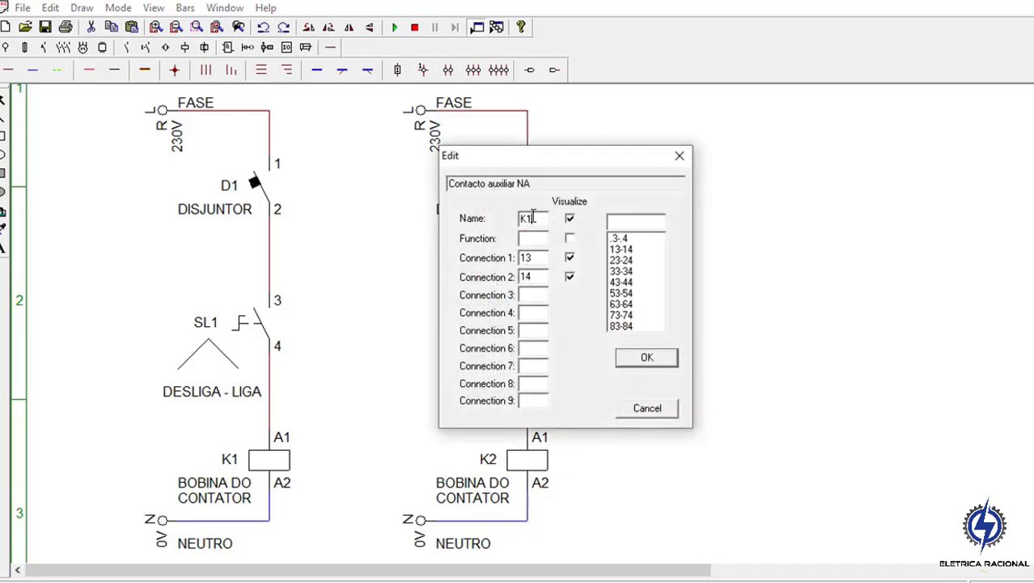
key(BackSpace)
text(2)
key(Return)
click(674, 232)
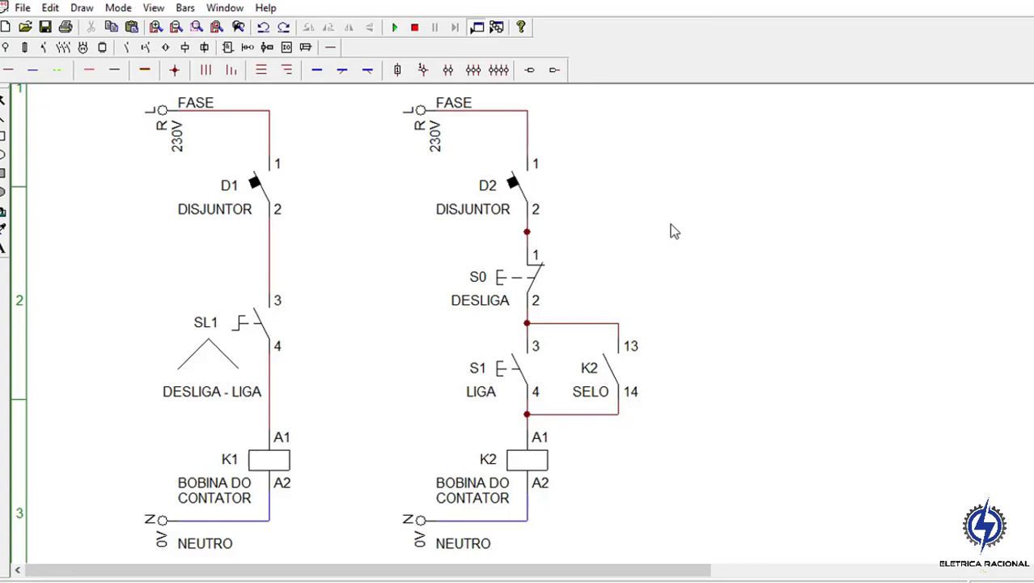
- Run the simulation, energize K1 via D1 and SL1, cycle D1, then close D2
click(400, 29)
click(270, 188)
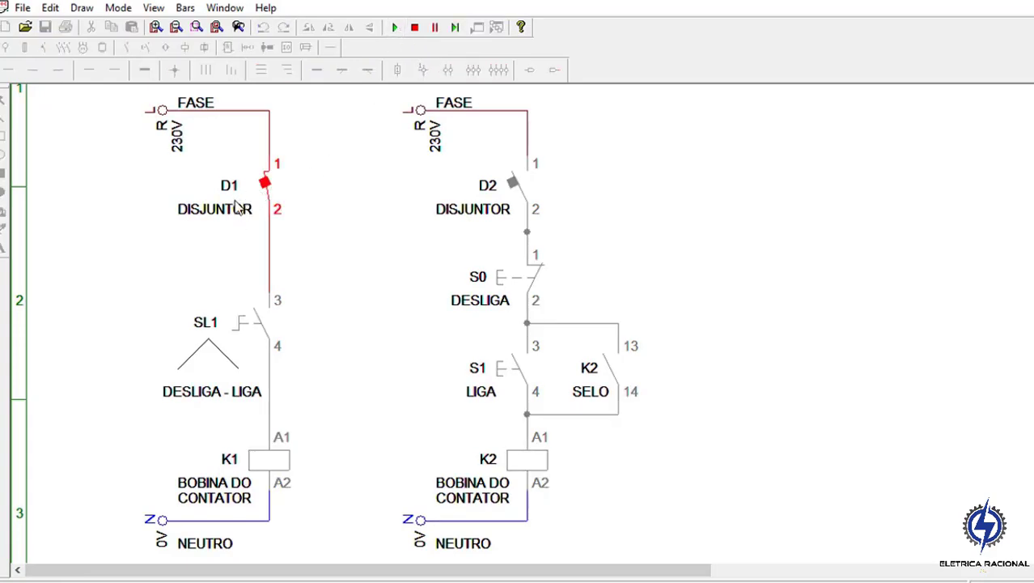
click(258, 338)
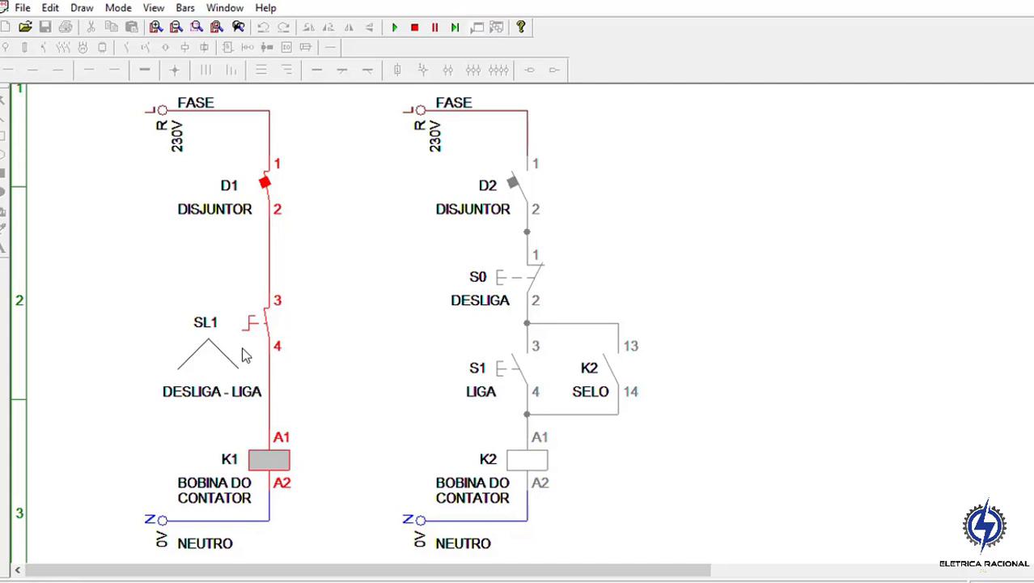
click(274, 202)
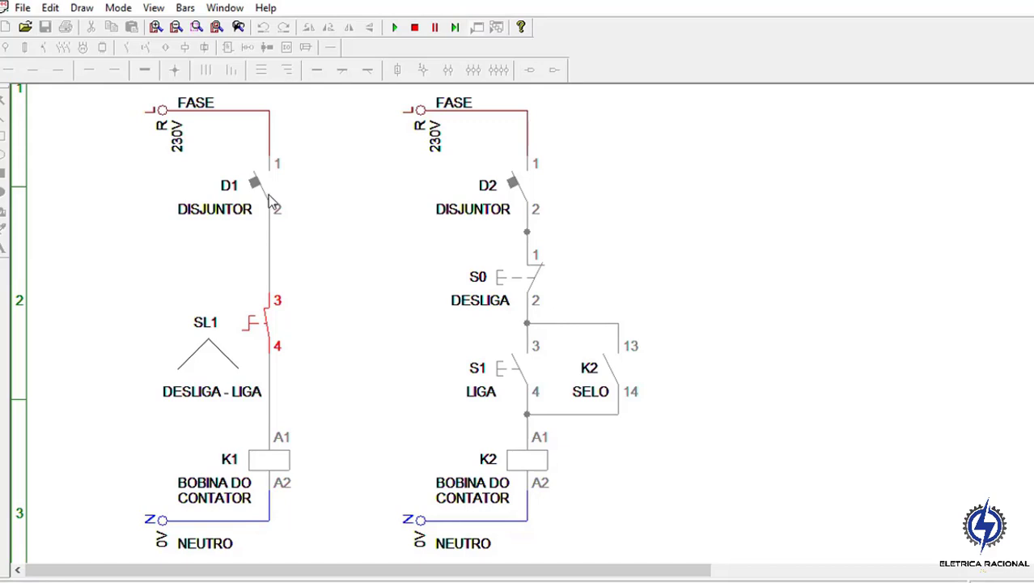
click(268, 195)
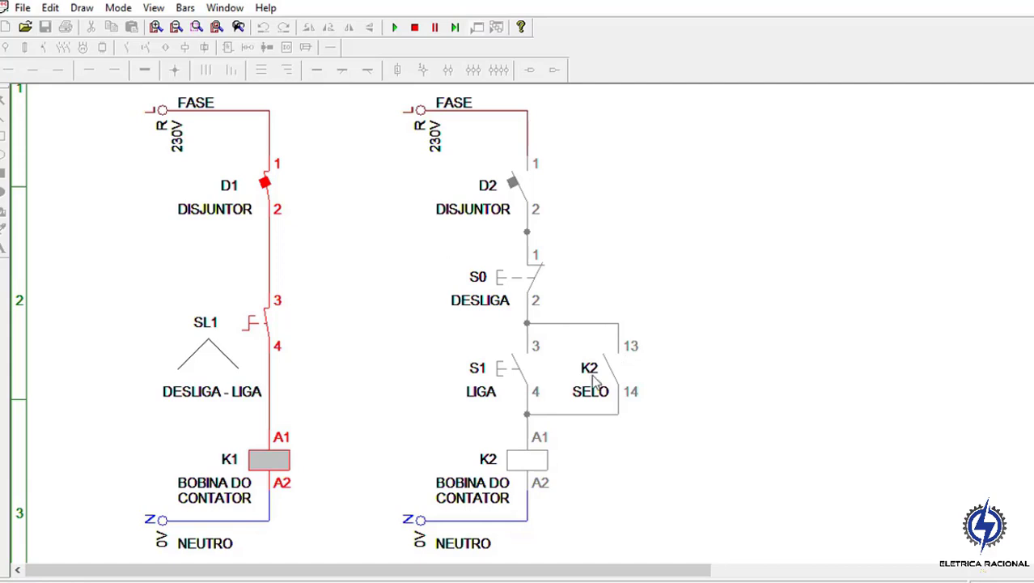
click(526, 191)
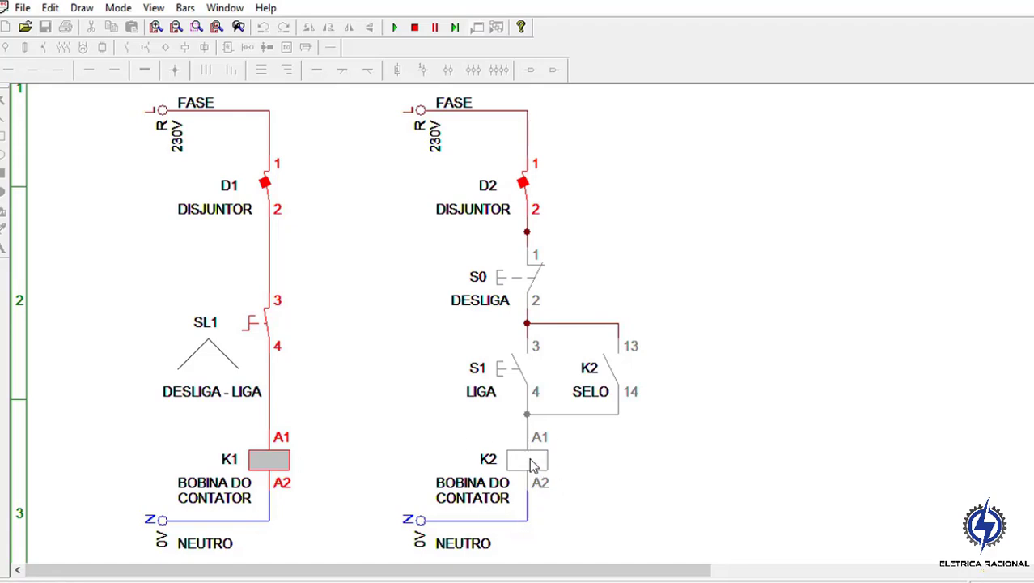
- Test K2: start with S1 LIGA, stop with S0 DESLIGA, cycle D2, then latch again
click(505, 391)
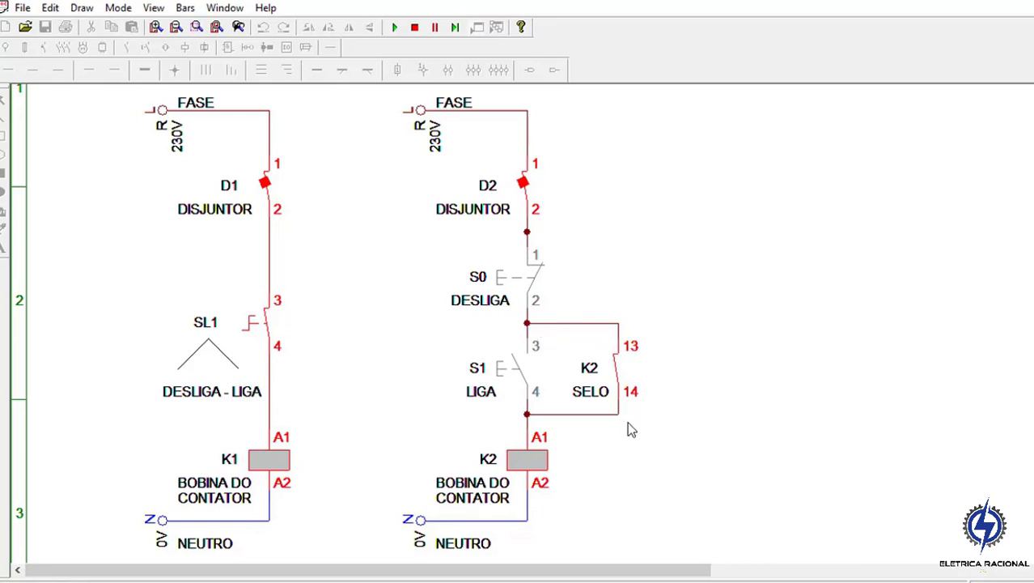
click(520, 370)
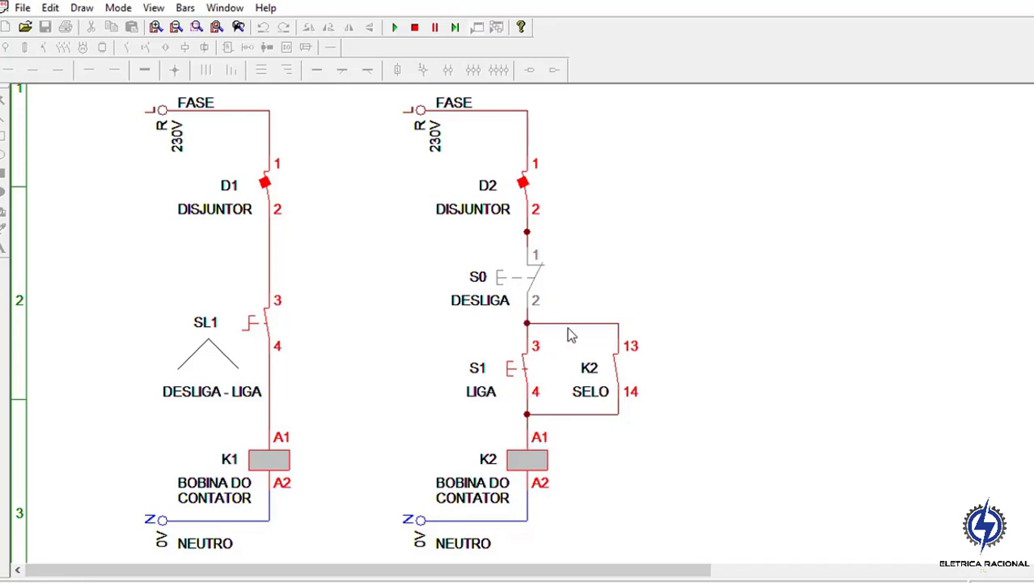
click(515, 383)
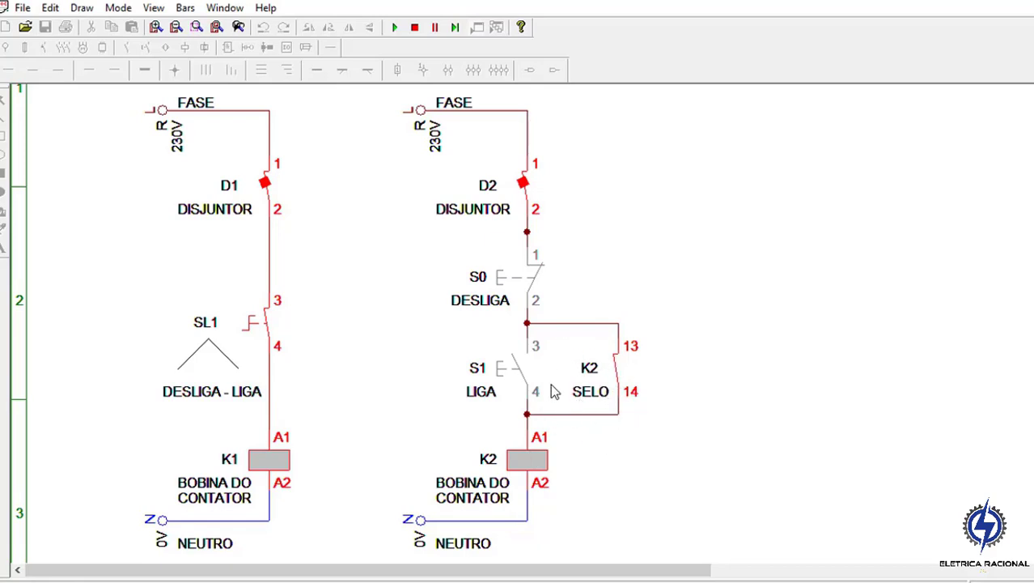
click(518, 294)
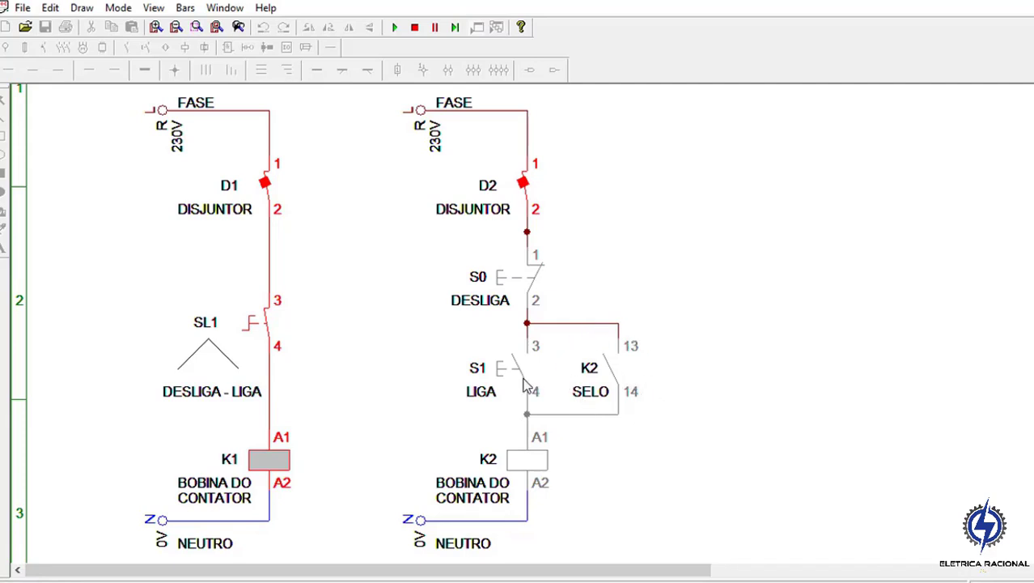
click(524, 213)
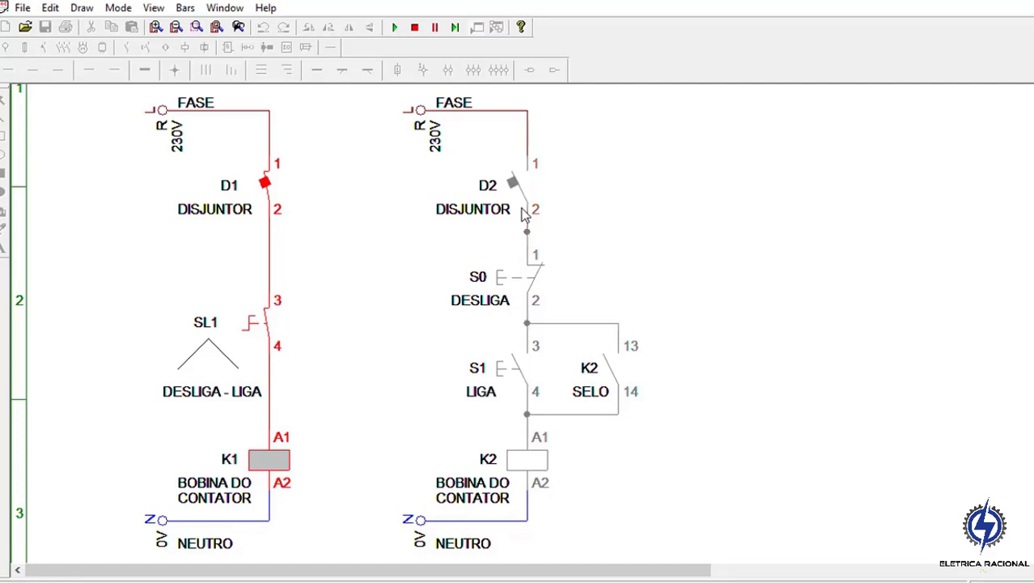
click(523, 210)
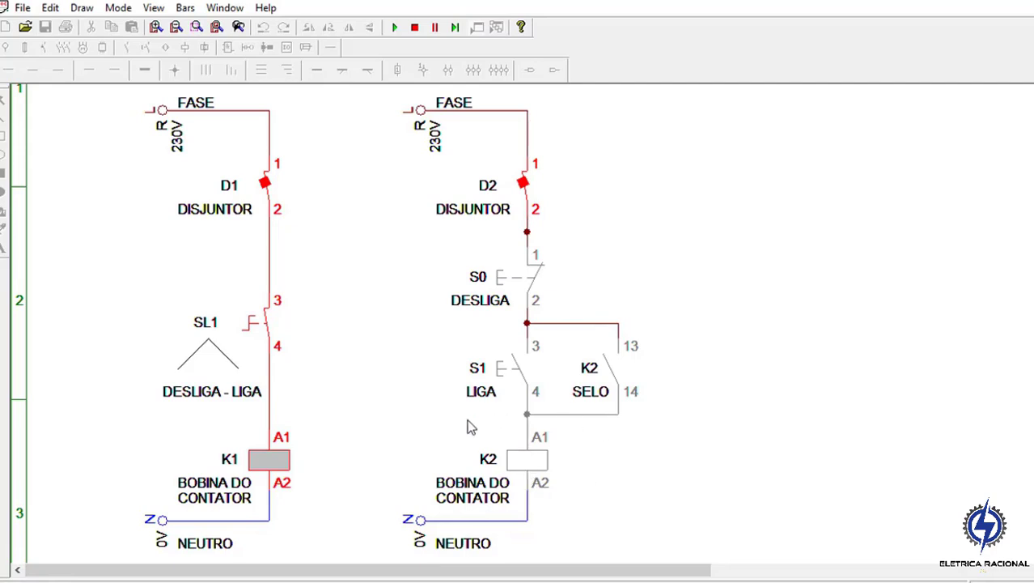
click(511, 391)
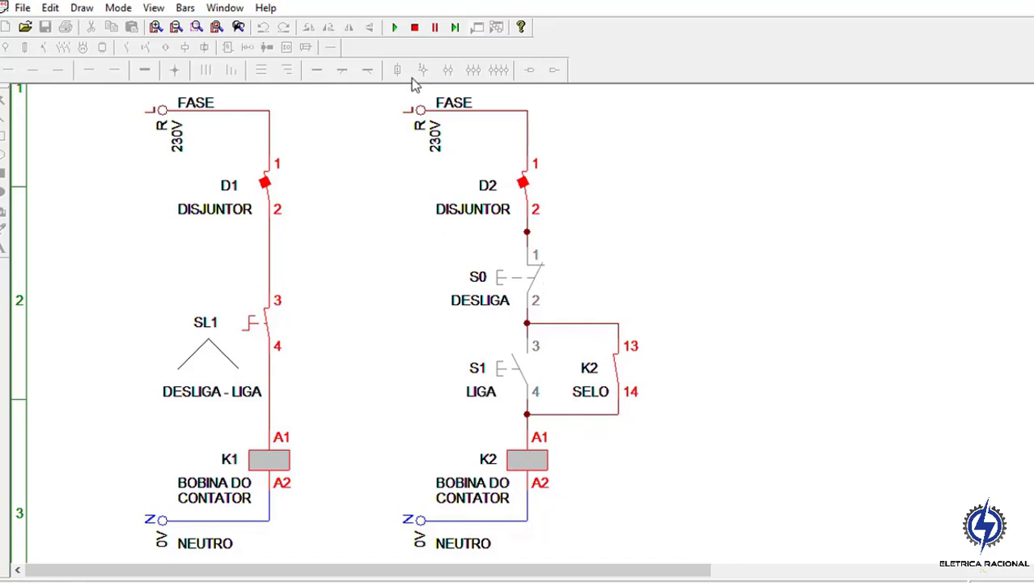
- Stop the simulation and remove the wire junction between D2 and S0
click(414, 27)
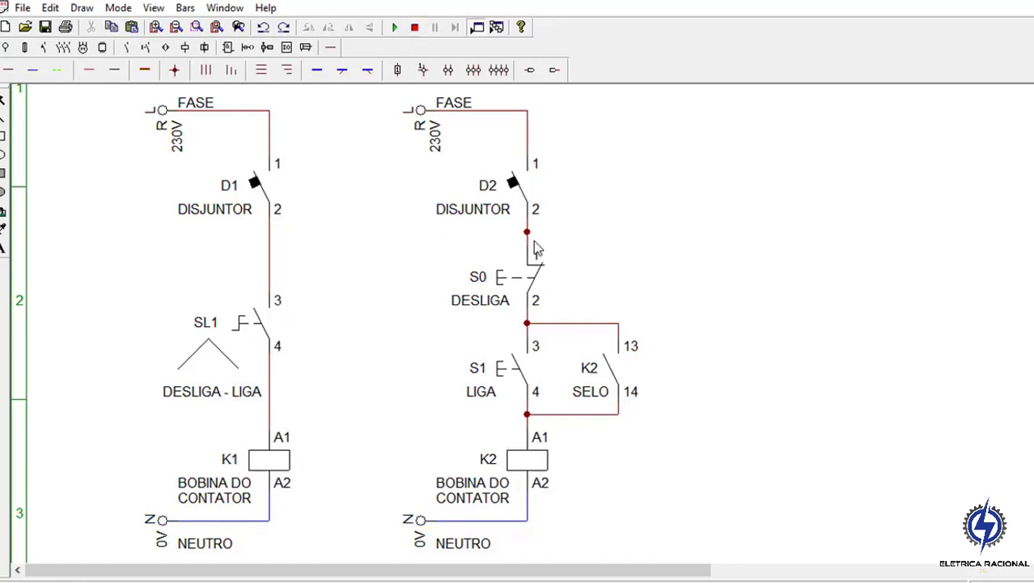
click(174, 69)
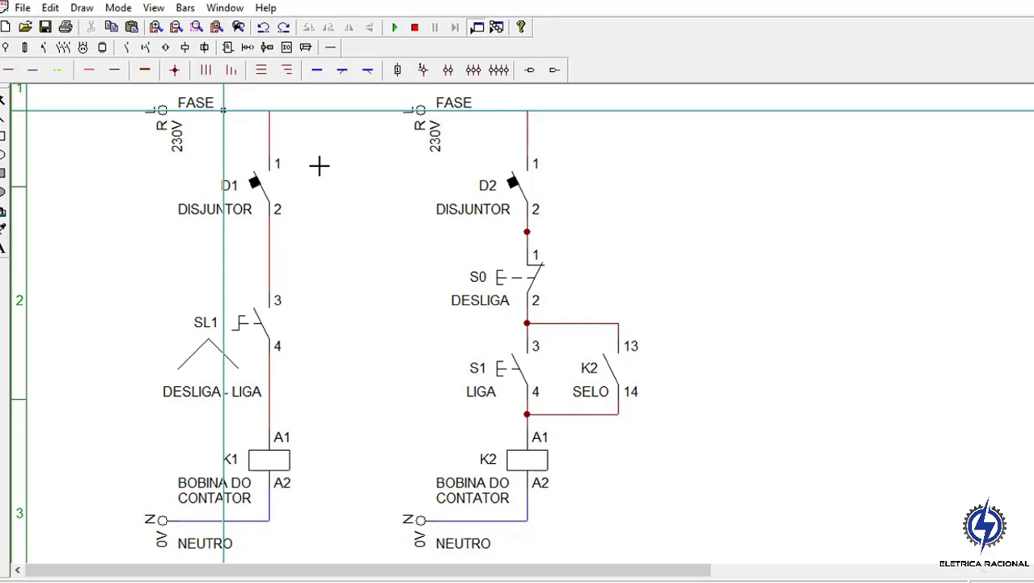
click(527, 232)
right_click(587, 243)
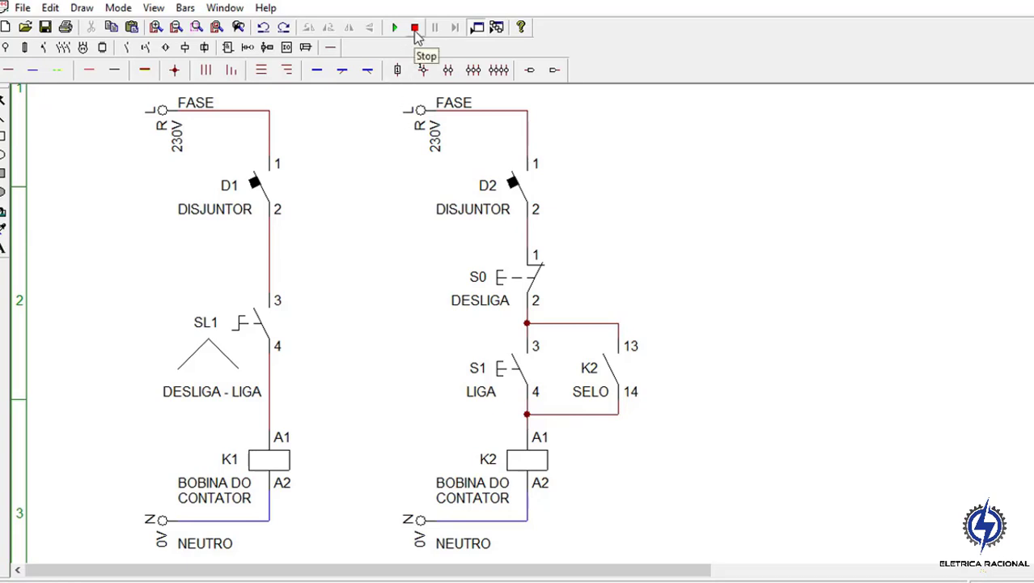
- Close the drawing, agree to save the changes, and name the file PROJE3
click(416, 33)
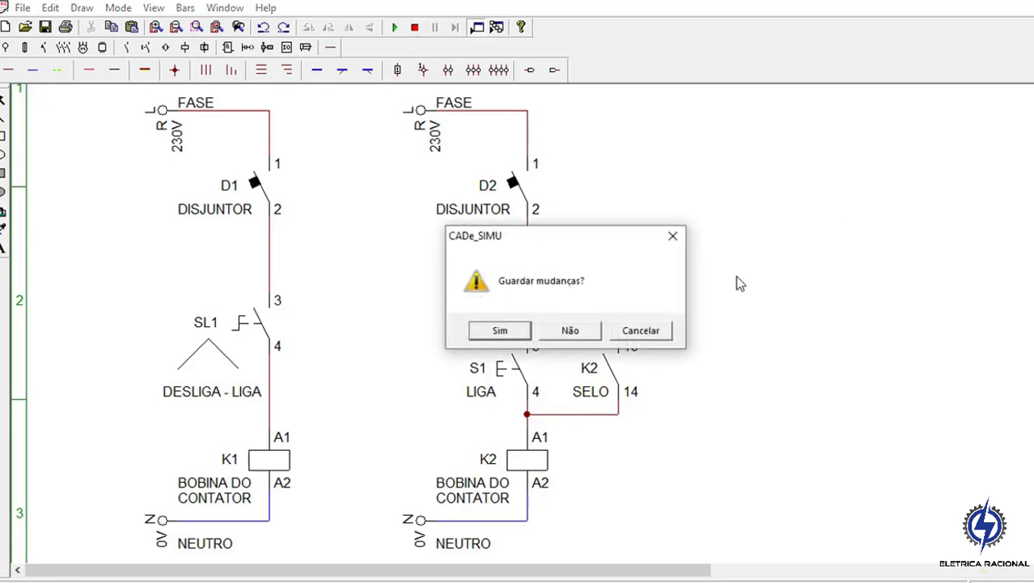
click(525, 328)
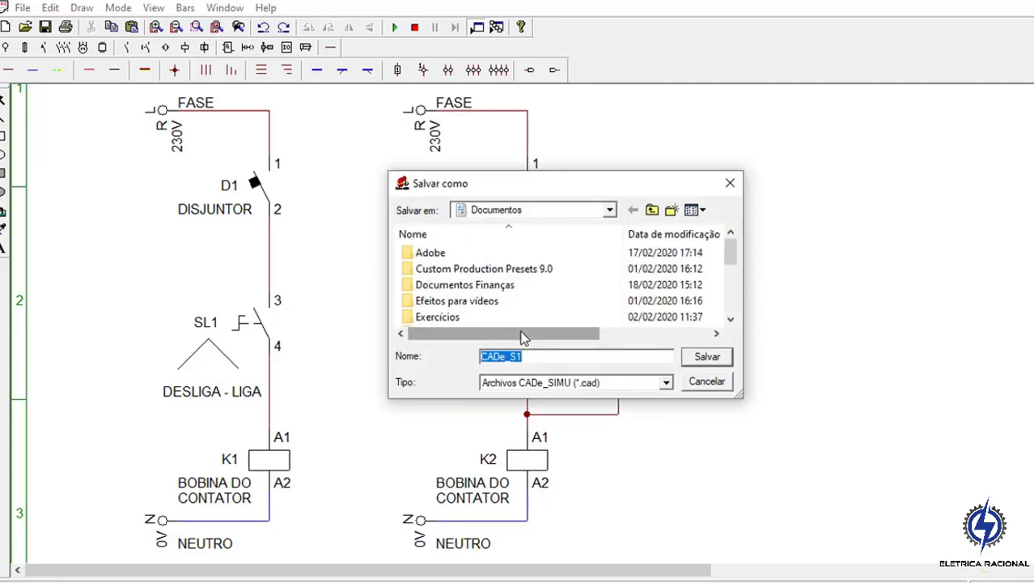
text(PROJE)
text(3)
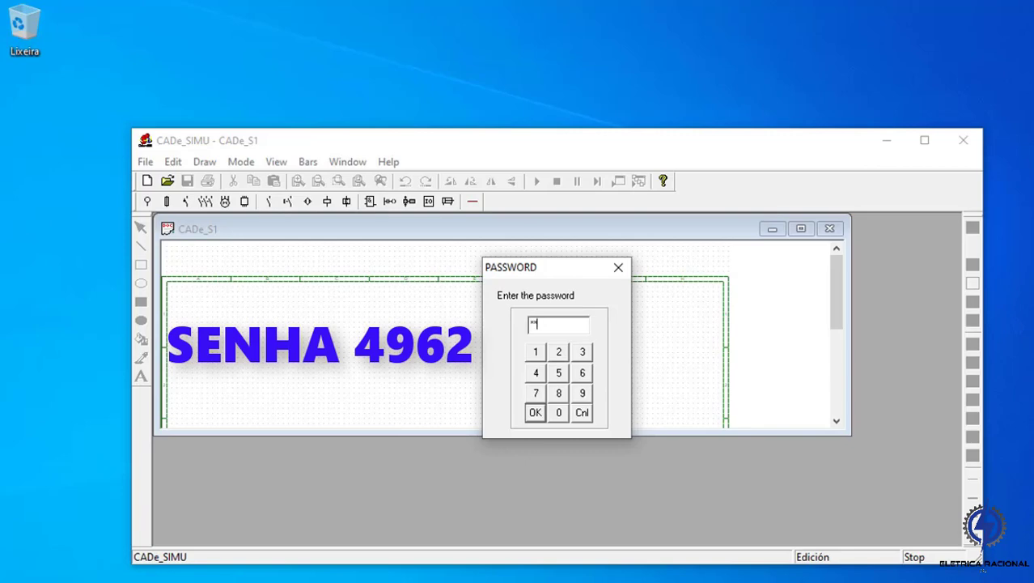
- Enter the program password, maximize the program and sheet, and open File > Setting
text(2)
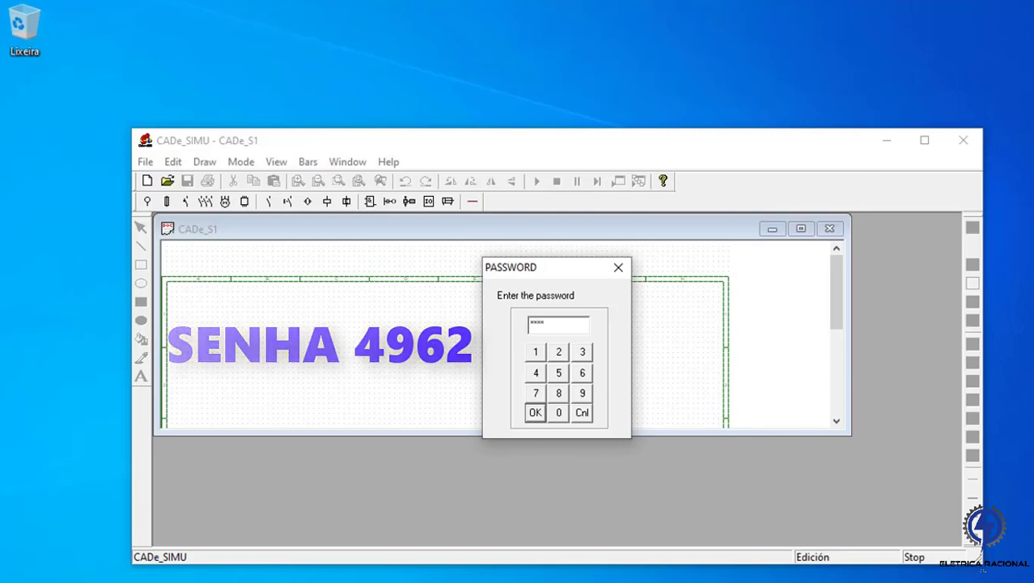
key(Return)
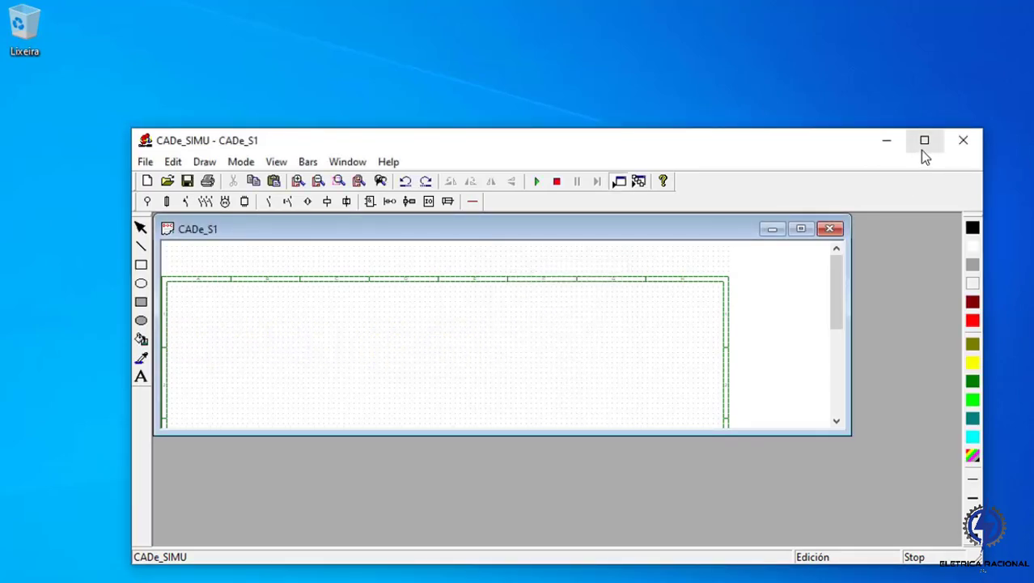
click(923, 147)
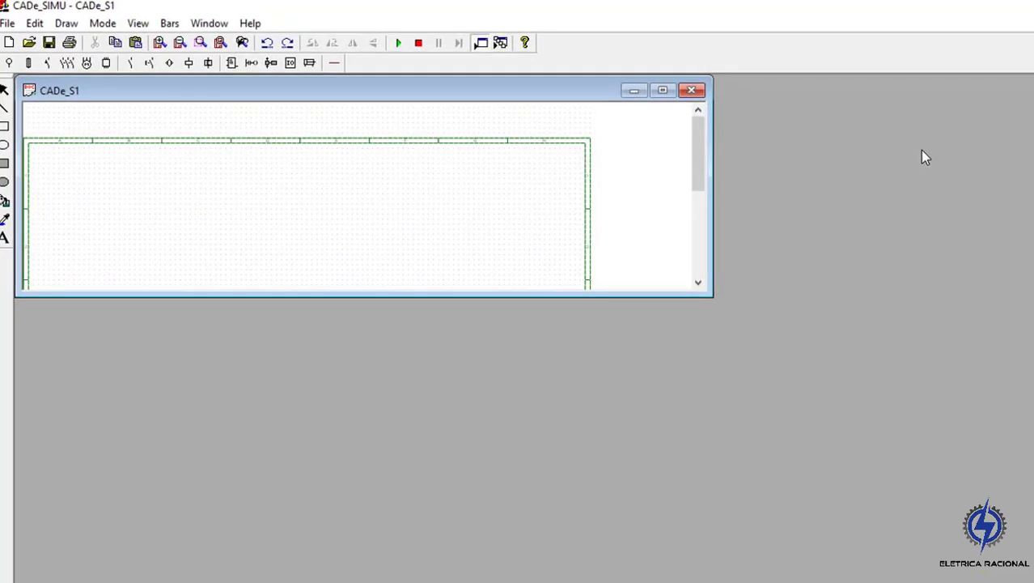
click(661, 90)
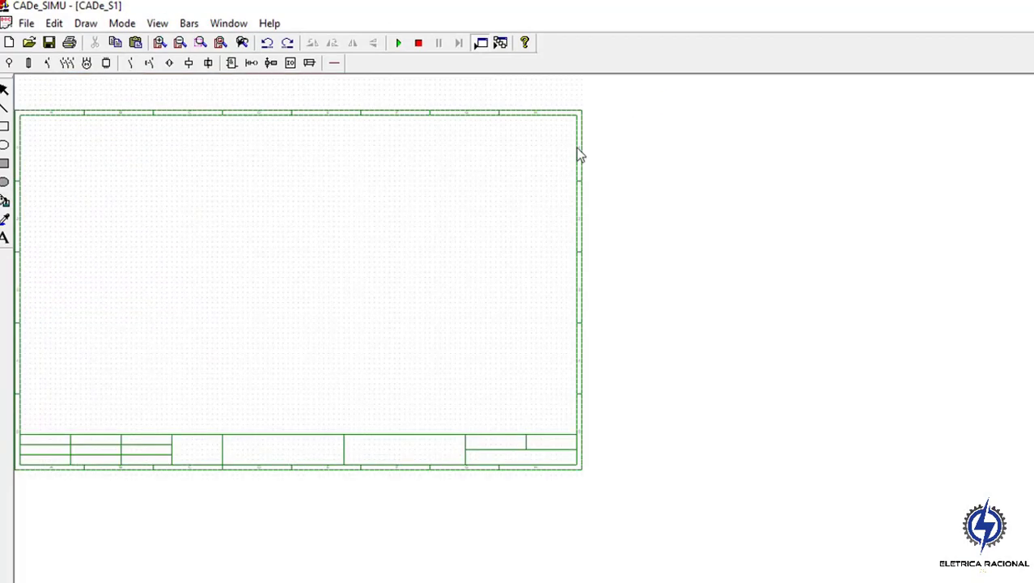
click(27, 23)
click(67, 247)
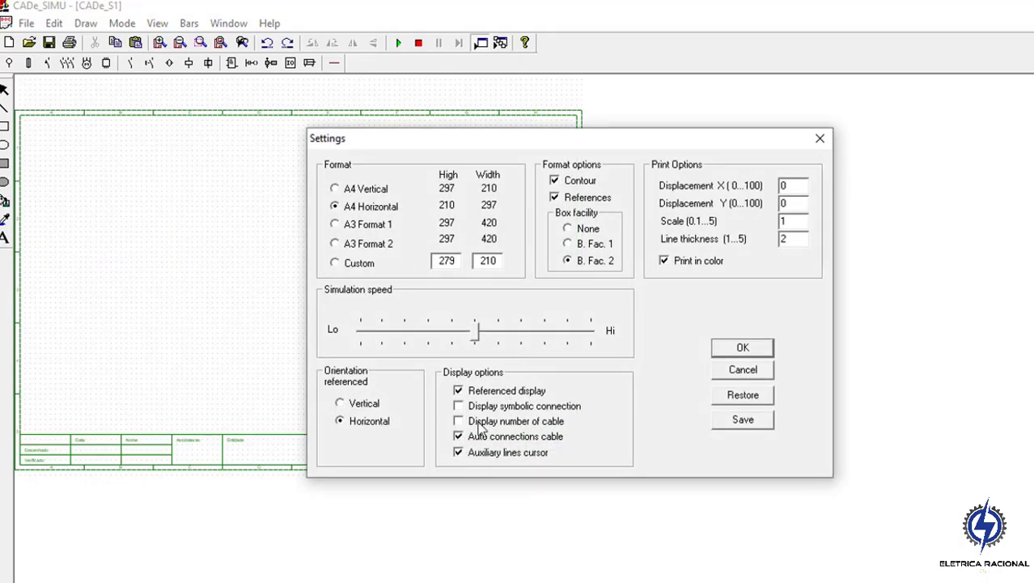
- Set Box facility to None and line thickness to 1, then apply the settings
click(568, 229)
double_click(793, 241)
click(743, 347)
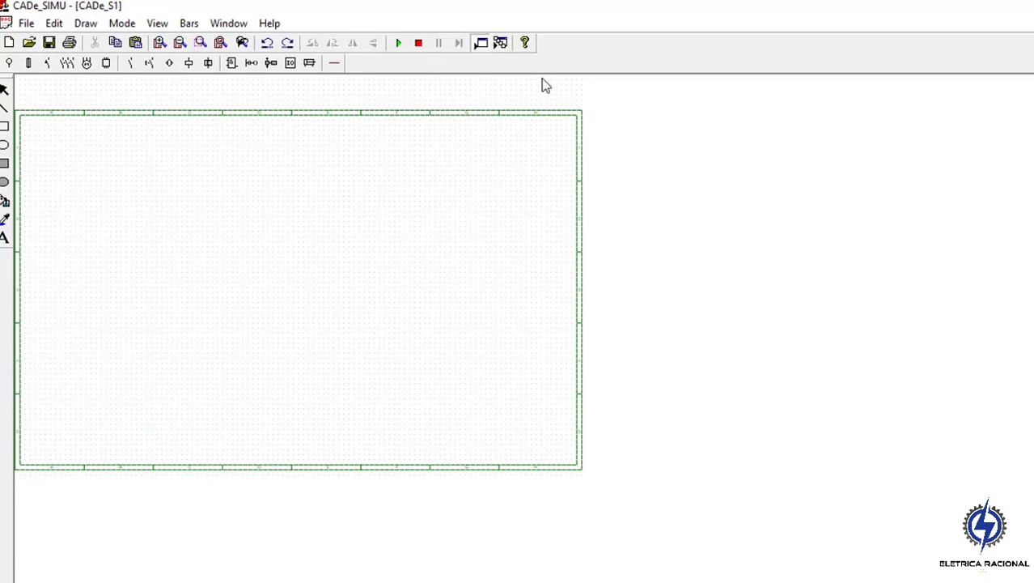
- Dock the component toolbar beside the main toolbar, zoom in twice, and show the power-supply symbols
drag(568, 54, 566, 48)
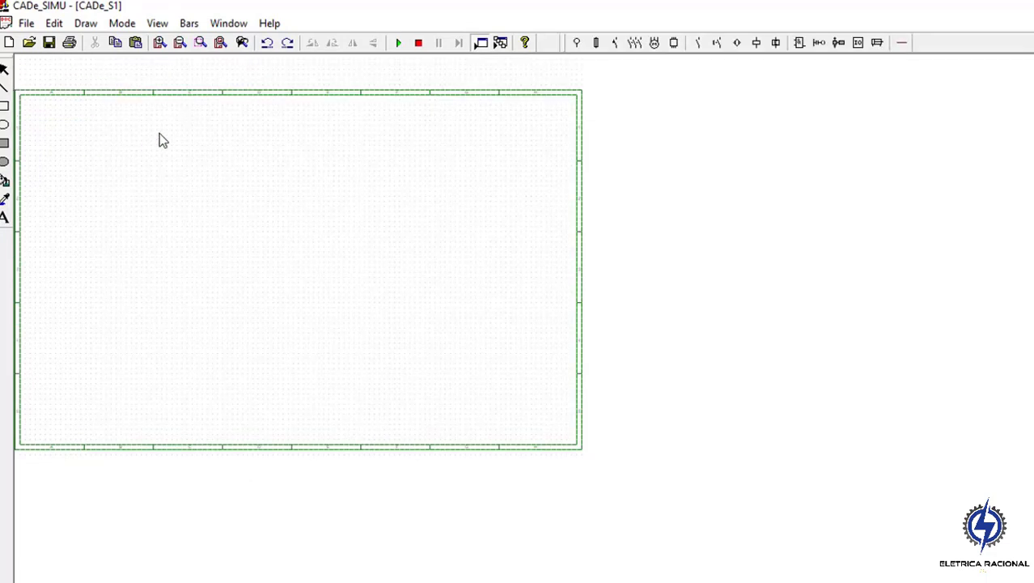
click(161, 43)
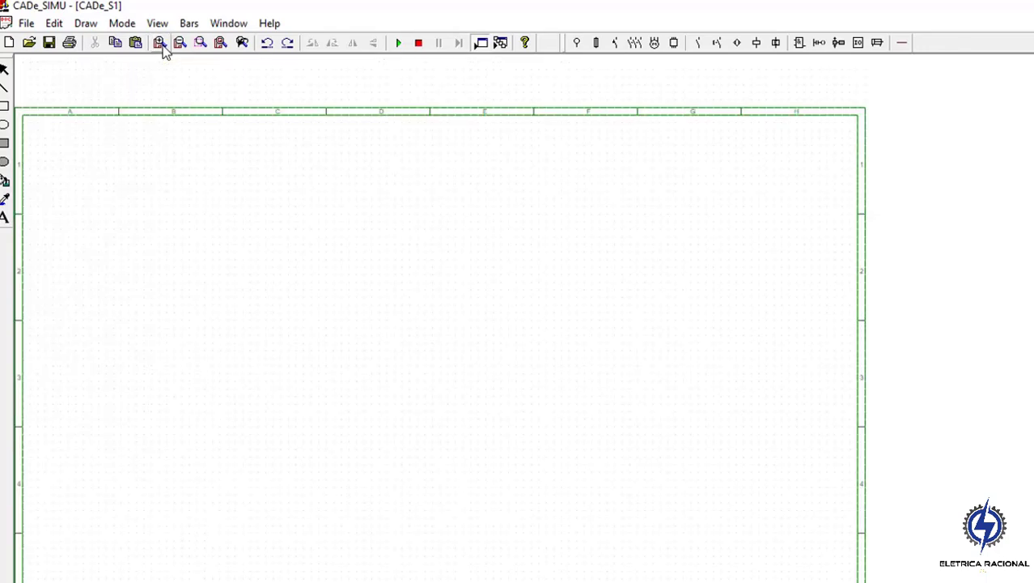
click(161, 44)
scroll(202, 167, down, 1)
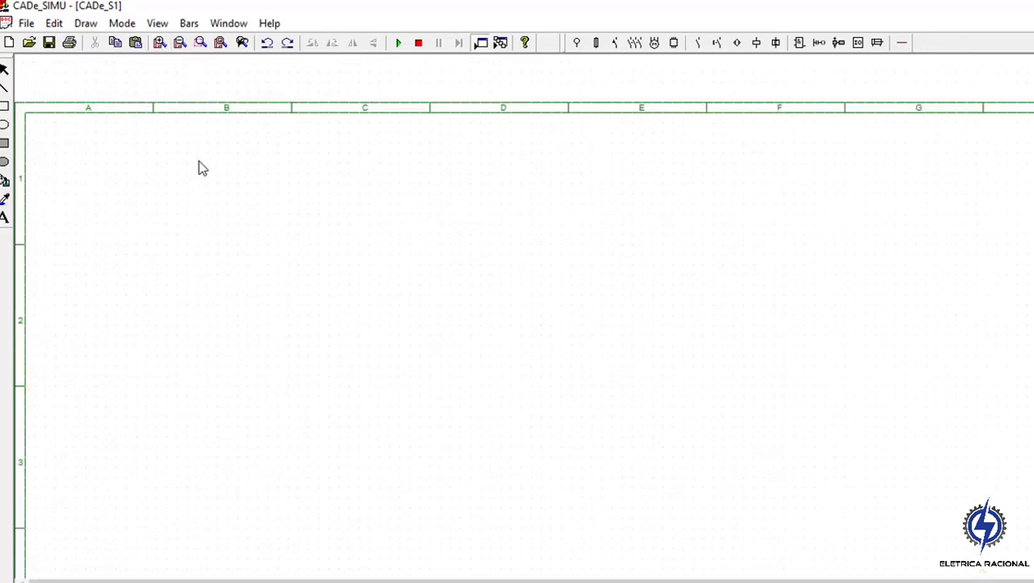
scroll(202, 167, down, 1)
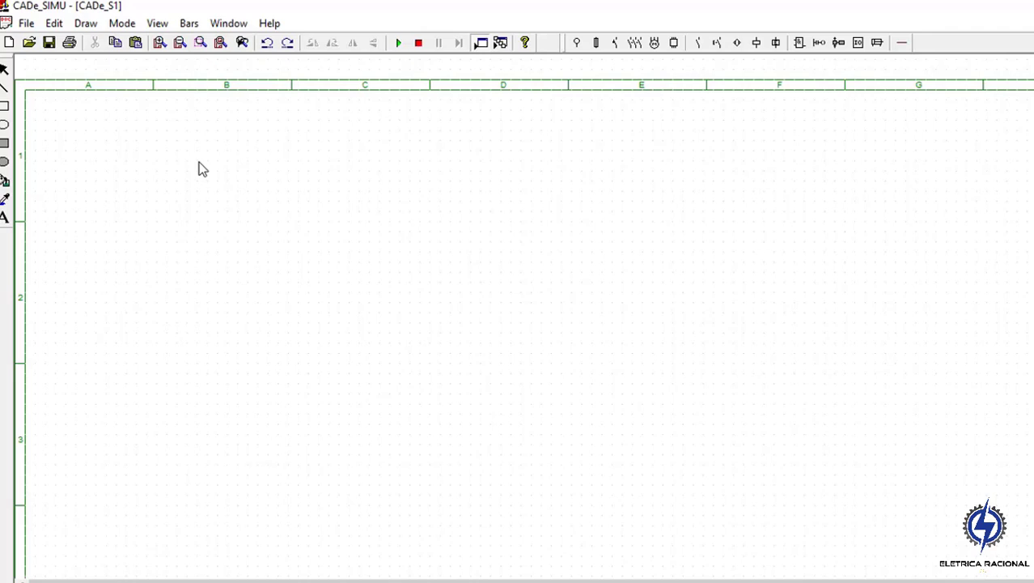
click(577, 44)
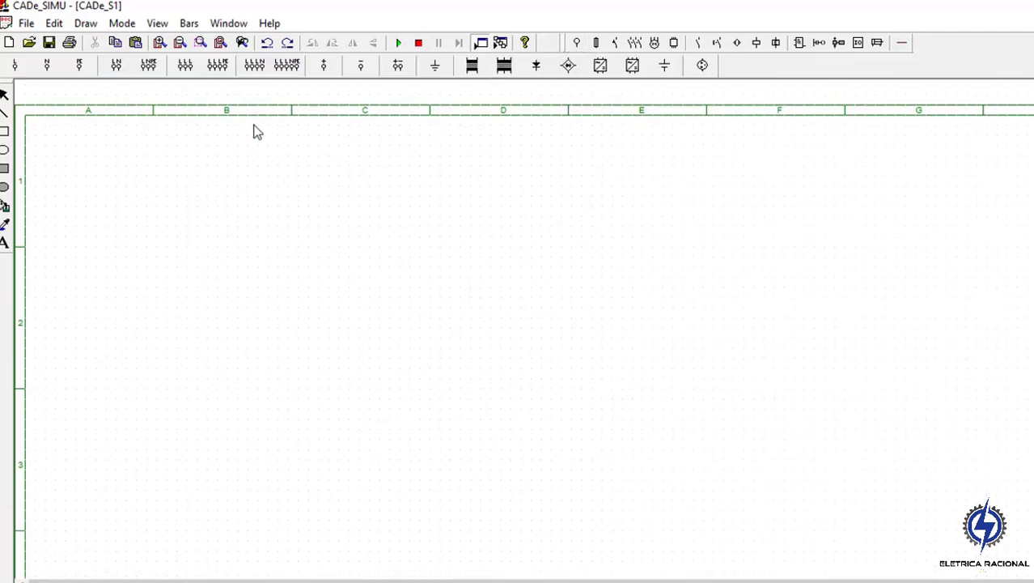
- Place an L phase supply terminal labelled 230V in area A1, with an empty name
click(14, 64)
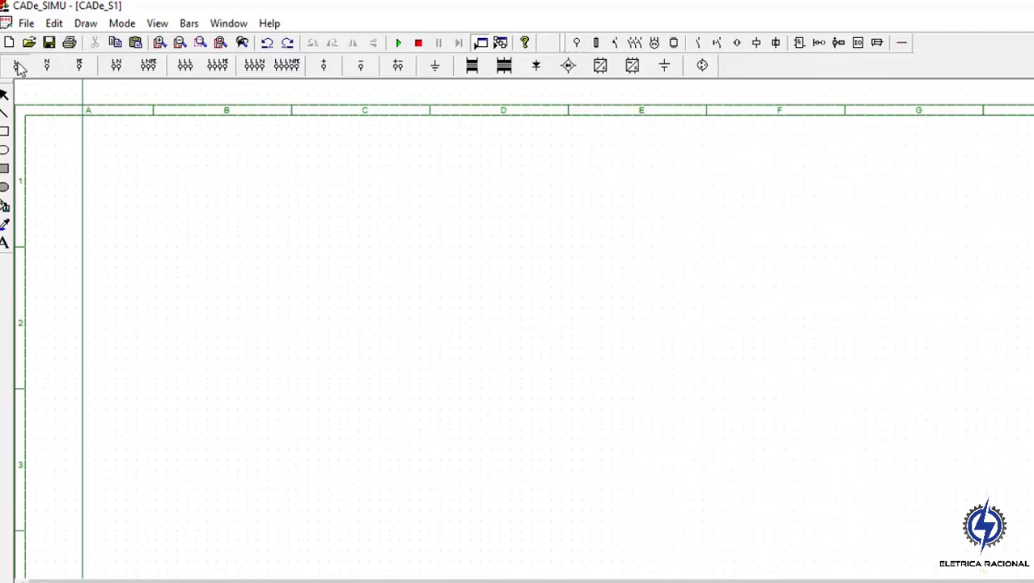
click(99, 203)
click(167, 46)
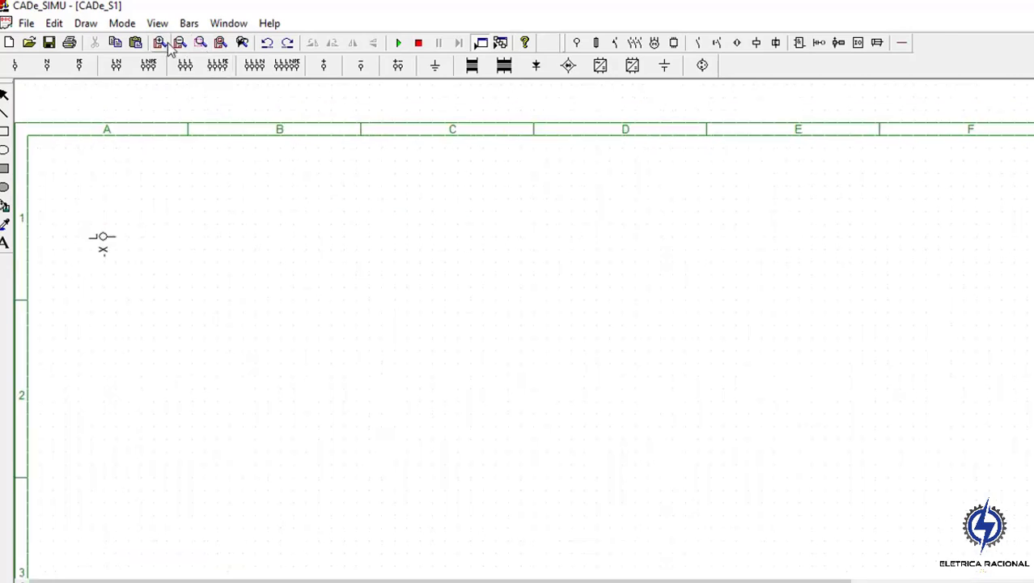
click(167, 46)
click(167, 45)
scroll(226, 331, down, 1)
scroll(238, 363, down, 1)
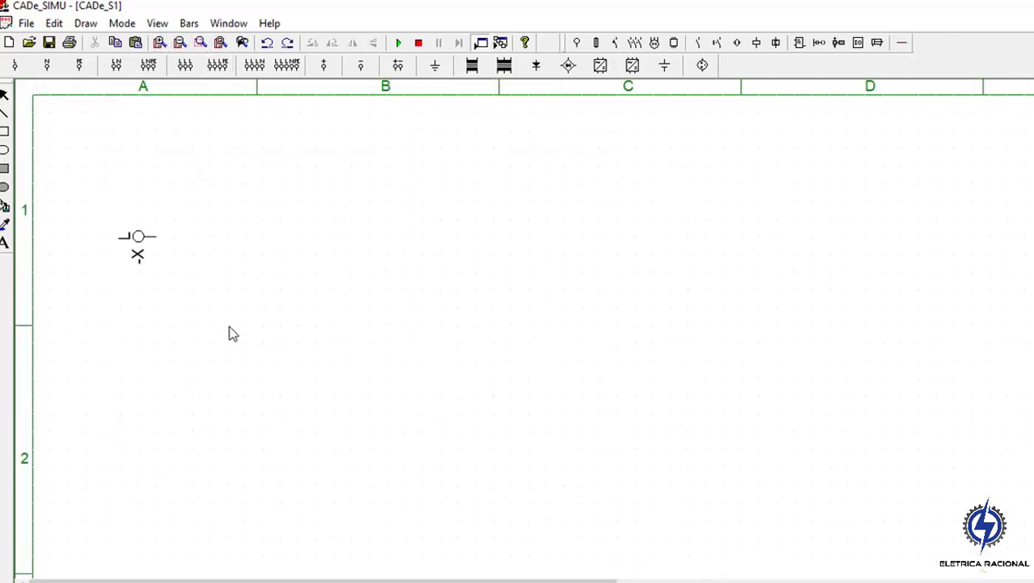
double_click(159, 252)
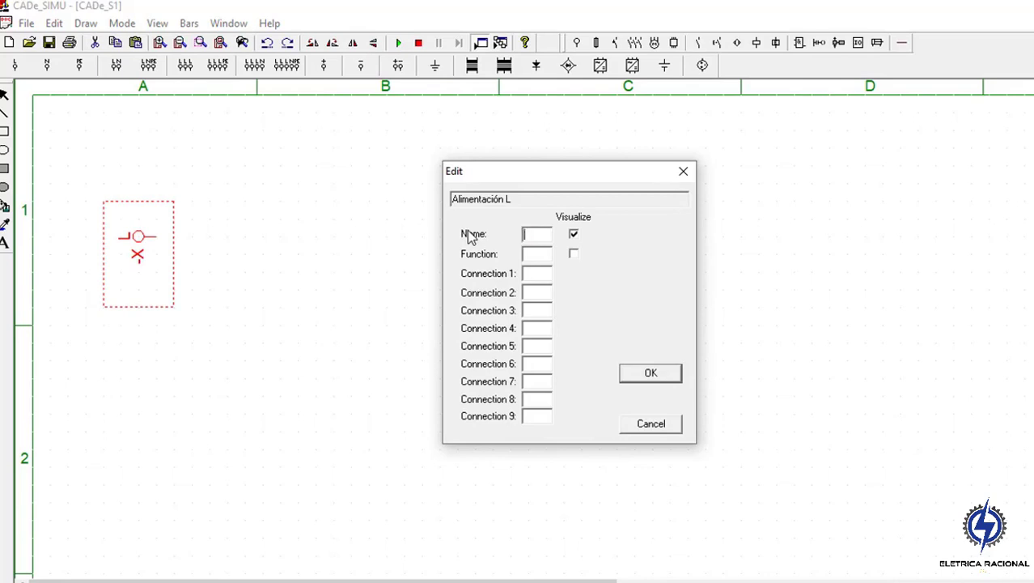
text(2)
key(Return)
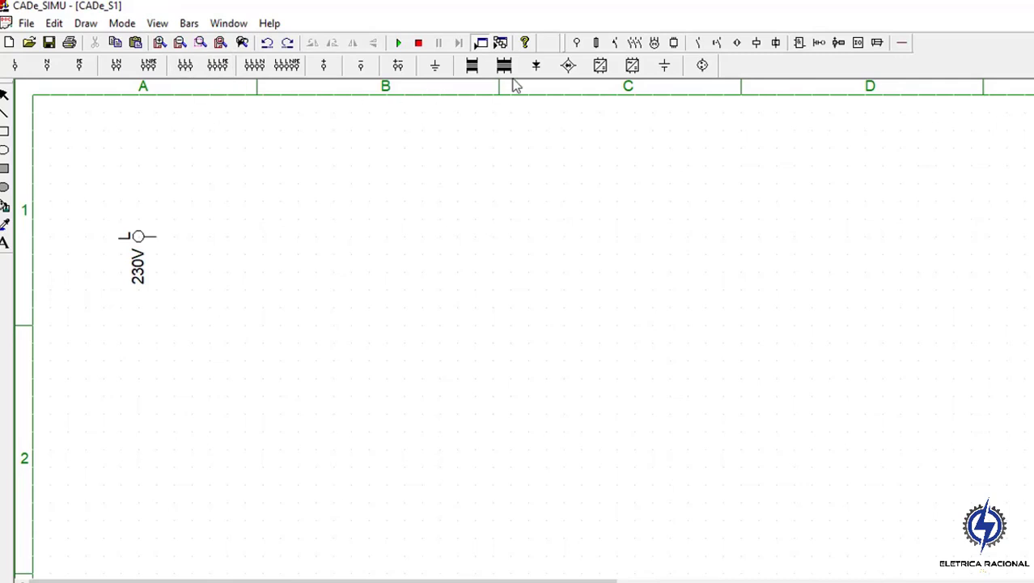
- Place a circuit breaker named D1 just below the 230V supply terminal
click(613, 44)
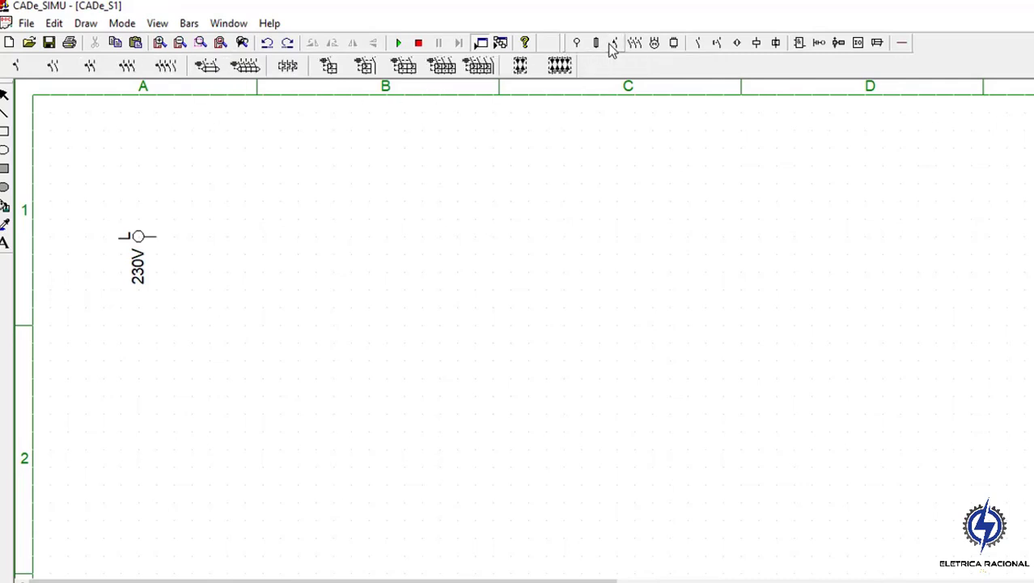
click(16, 64)
click(214, 298)
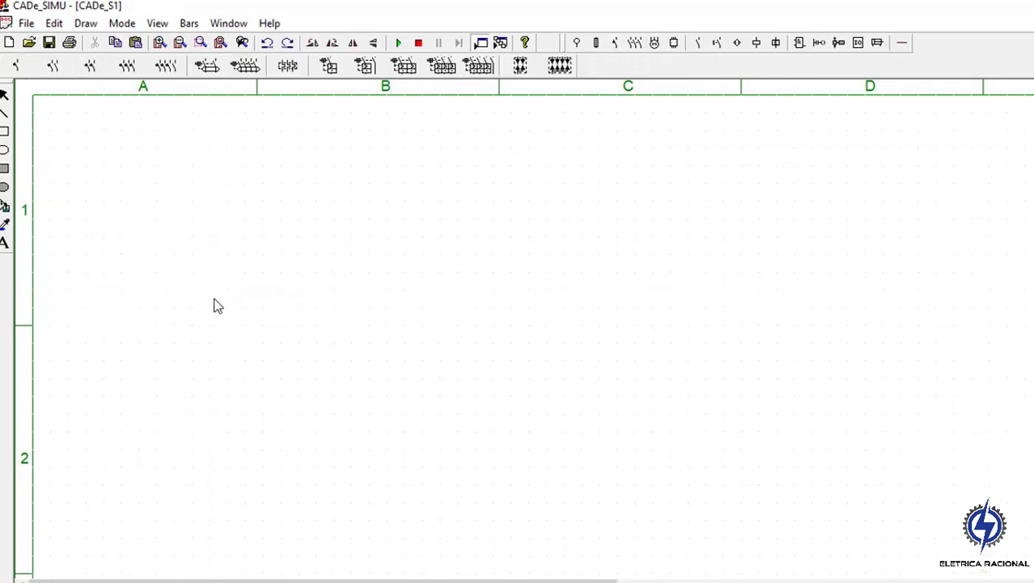
click(206, 321)
double_click(205, 320)
text(D1)
key(Return)
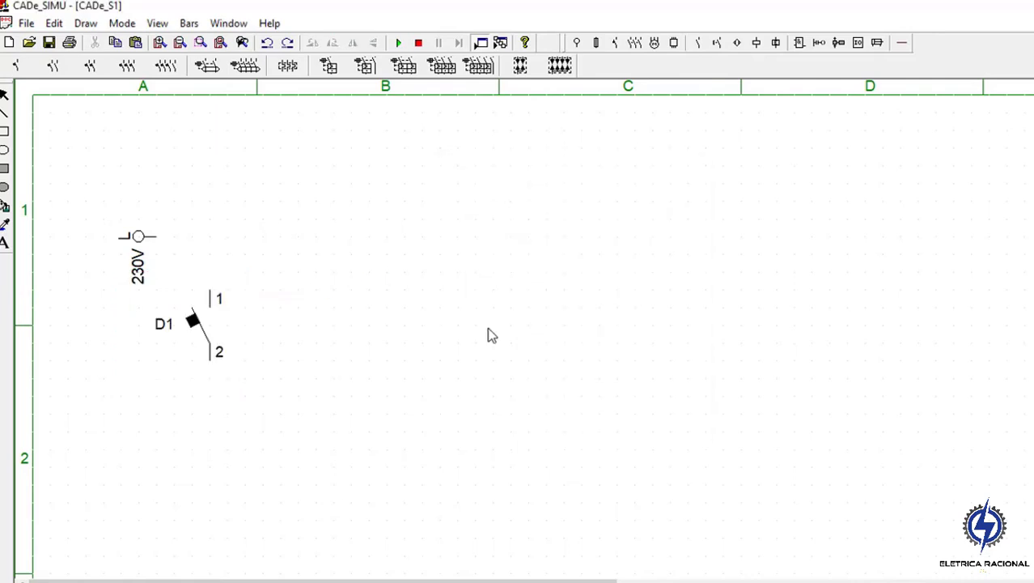
scroll(373, 330, down, 1)
scroll(357, 330, down, 1)
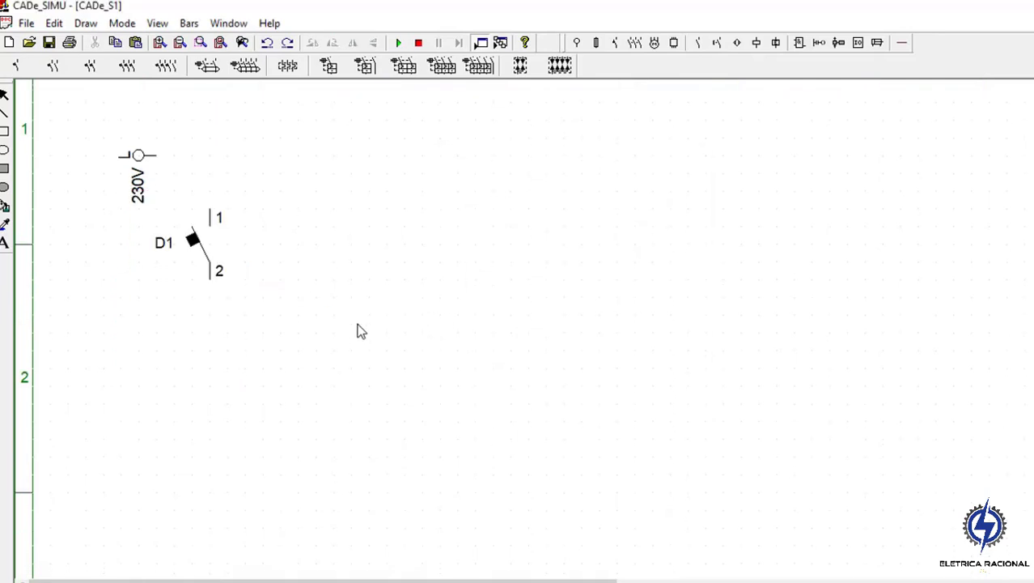
click(208, 246)
drag(227, 228, 227, 220)
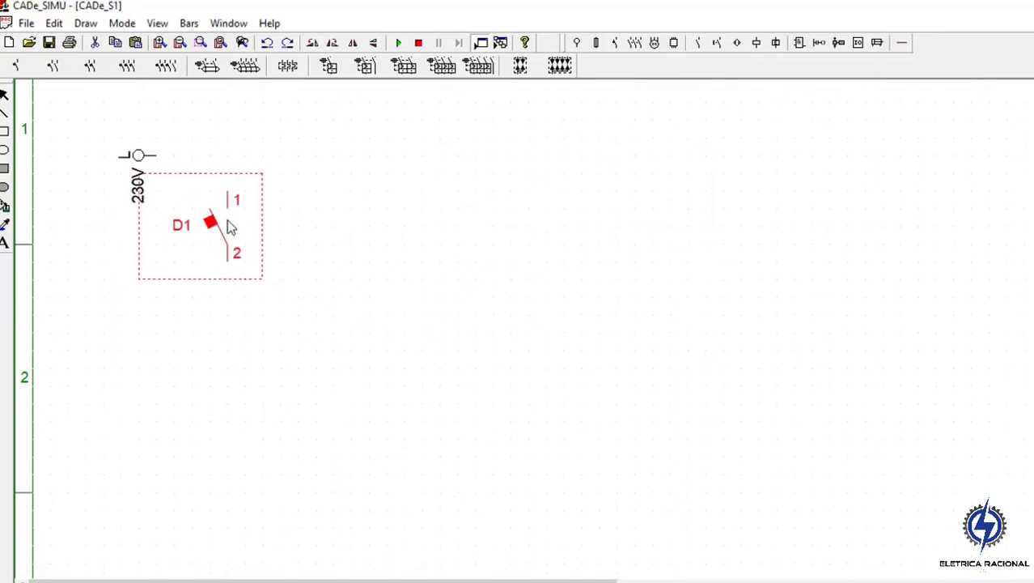
click(336, 262)
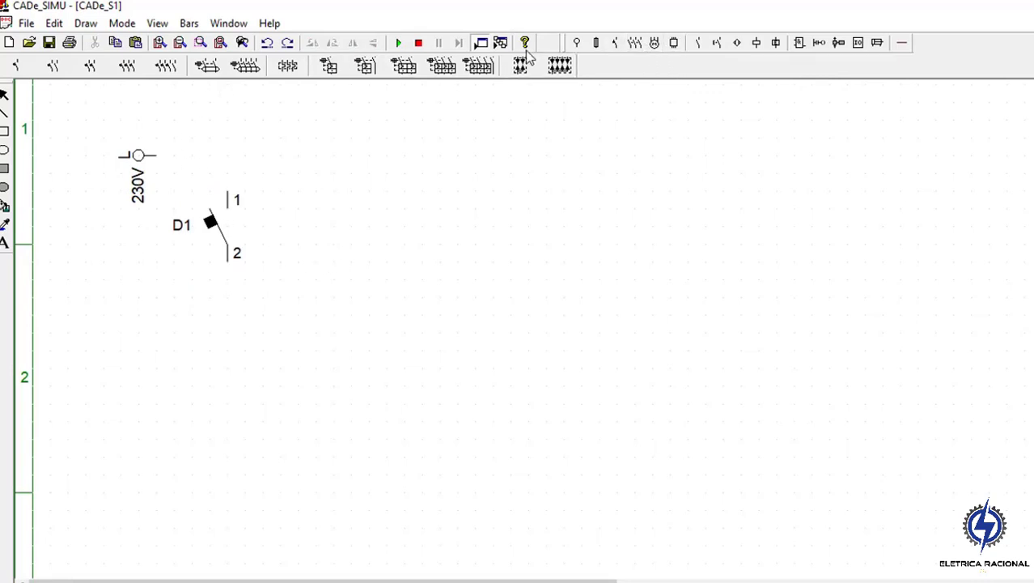
- Place a pushbutton contact below D1 and a contactor coil -K below it
click(698, 44)
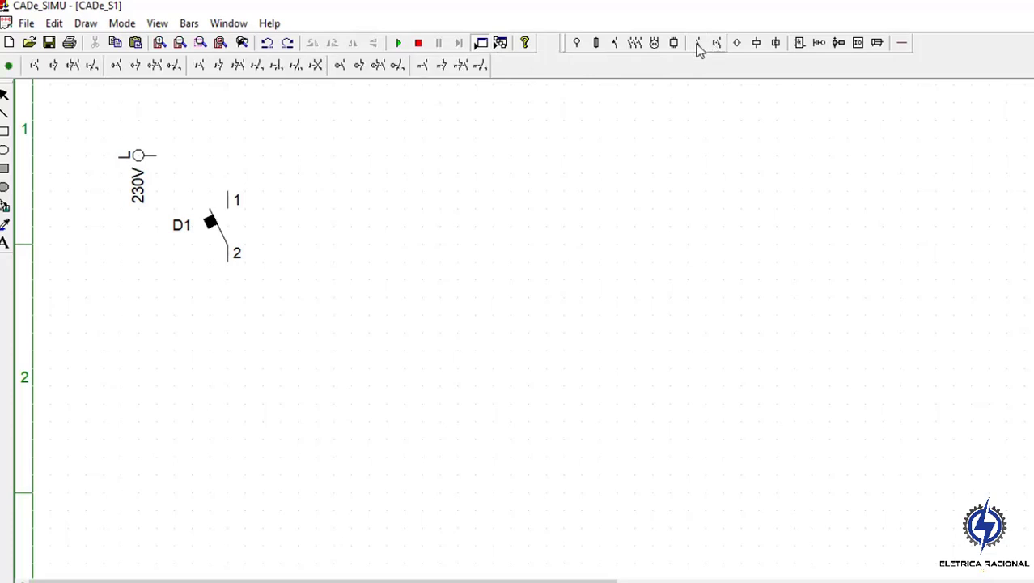
click(201, 65)
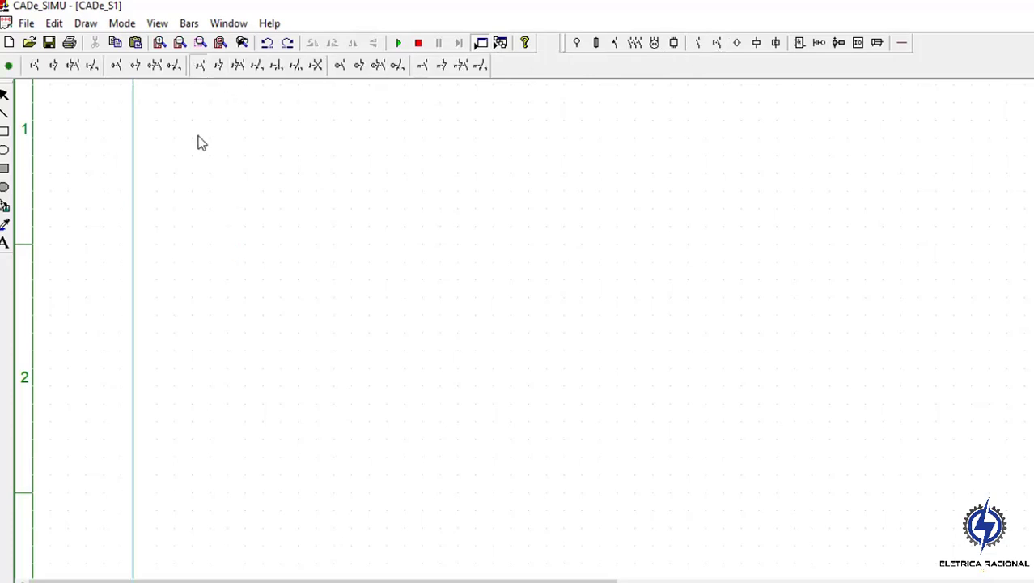
click(232, 317)
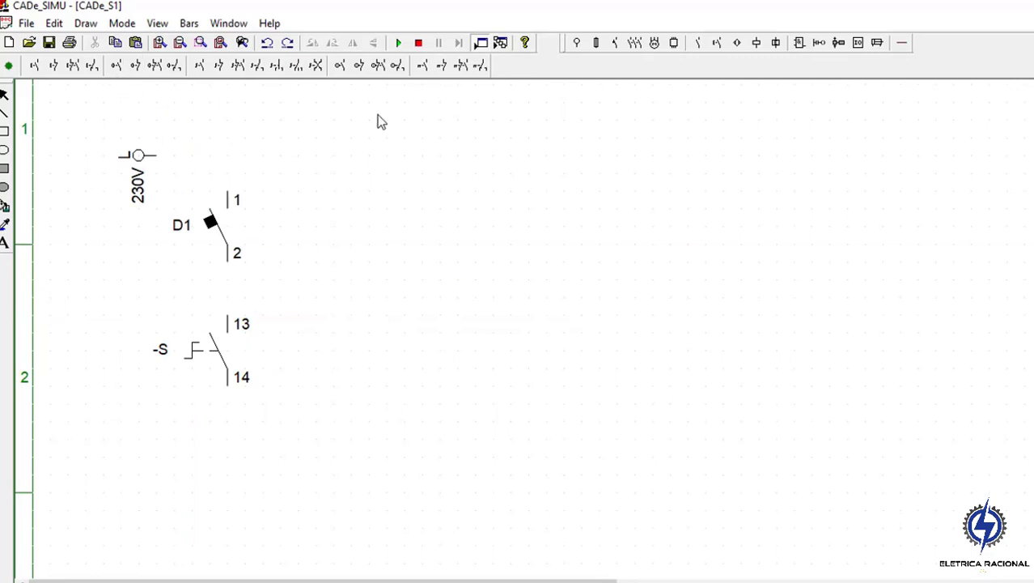
click(754, 44)
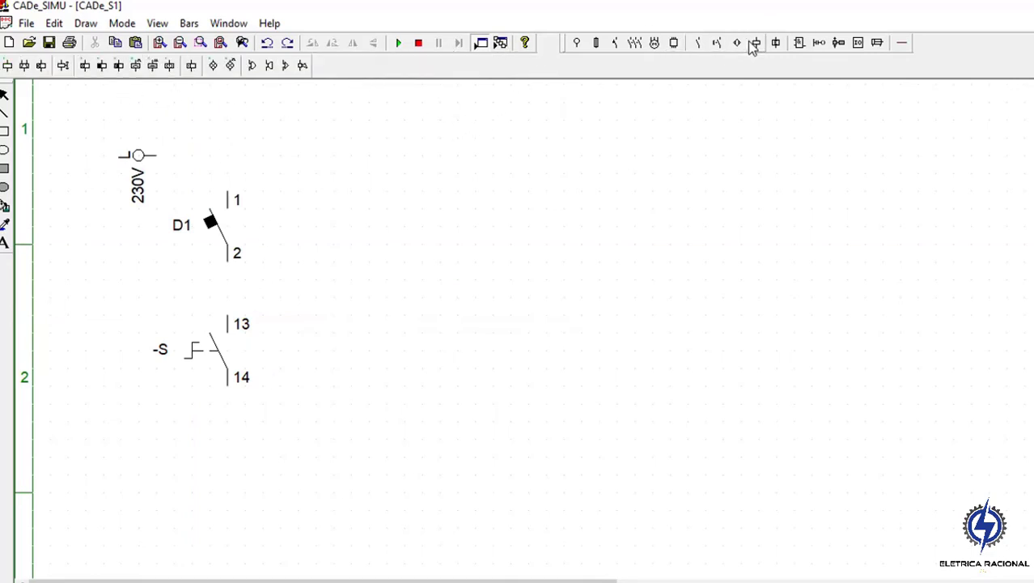
click(7, 64)
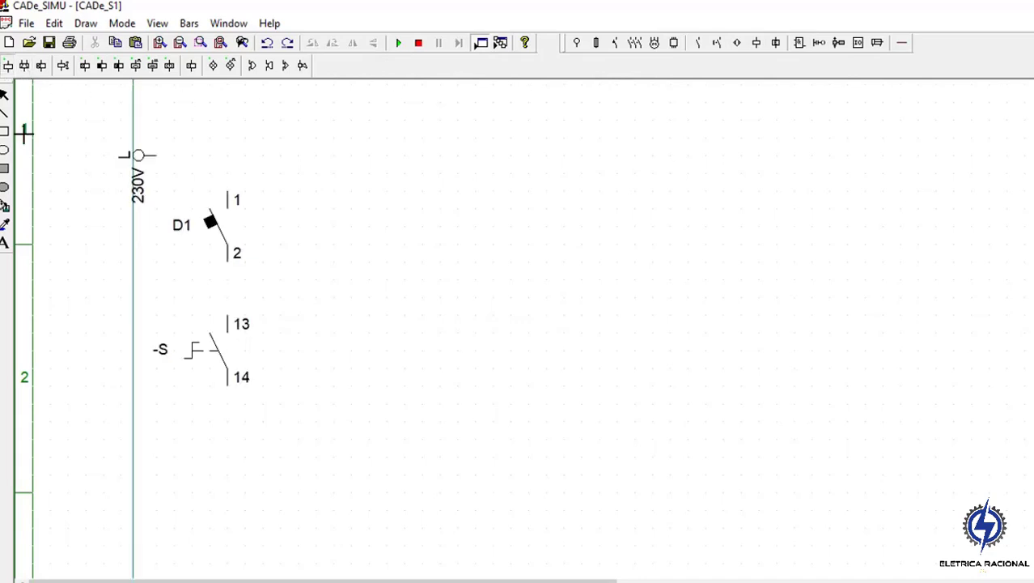
click(233, 445)
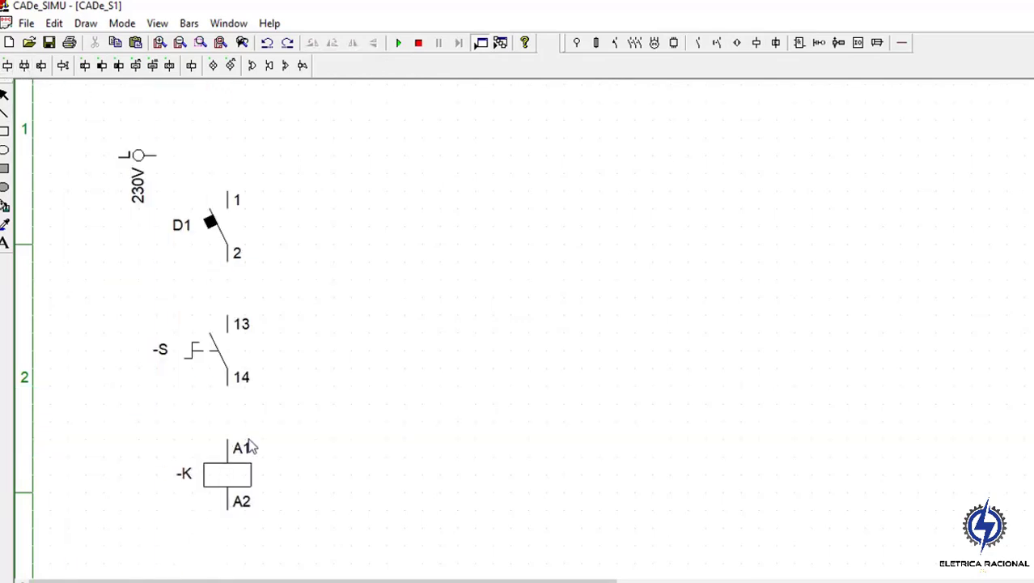
scroll(271, 437, down, 1)
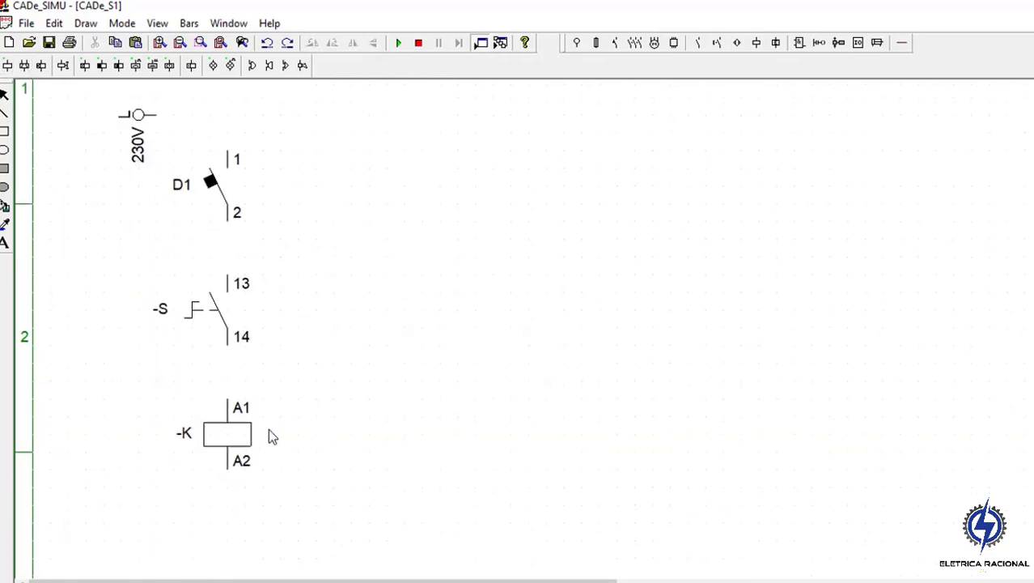
- Place the N 0V neutral supply terminal at the bottom left of the sheet
click(578, 48)
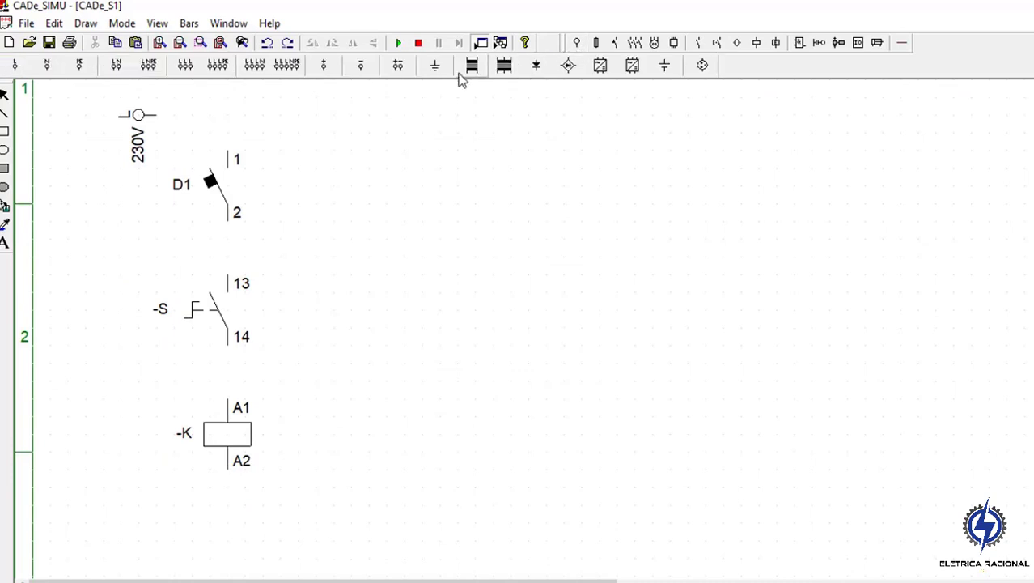
click(44, 68)
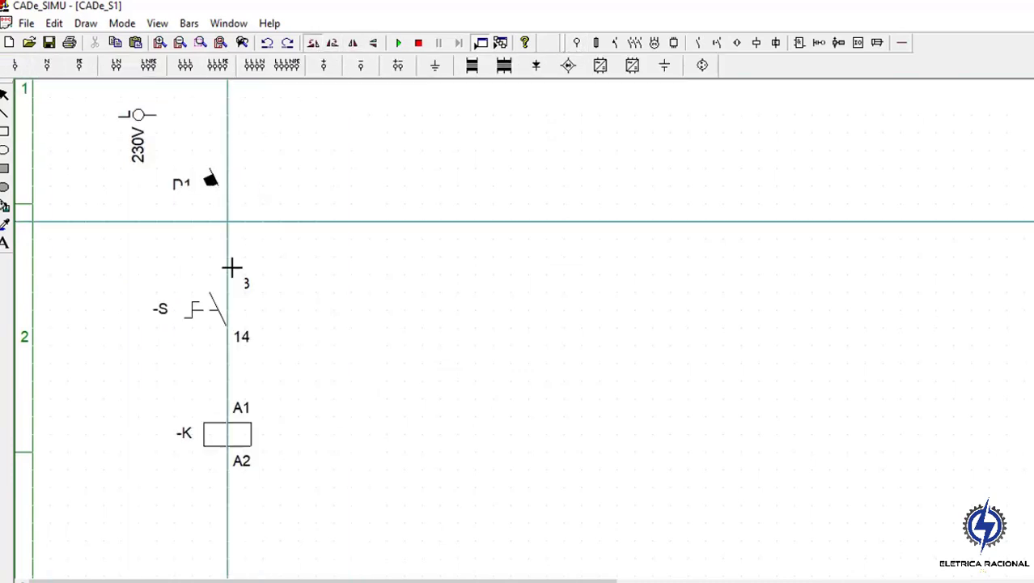
click(162, 510)
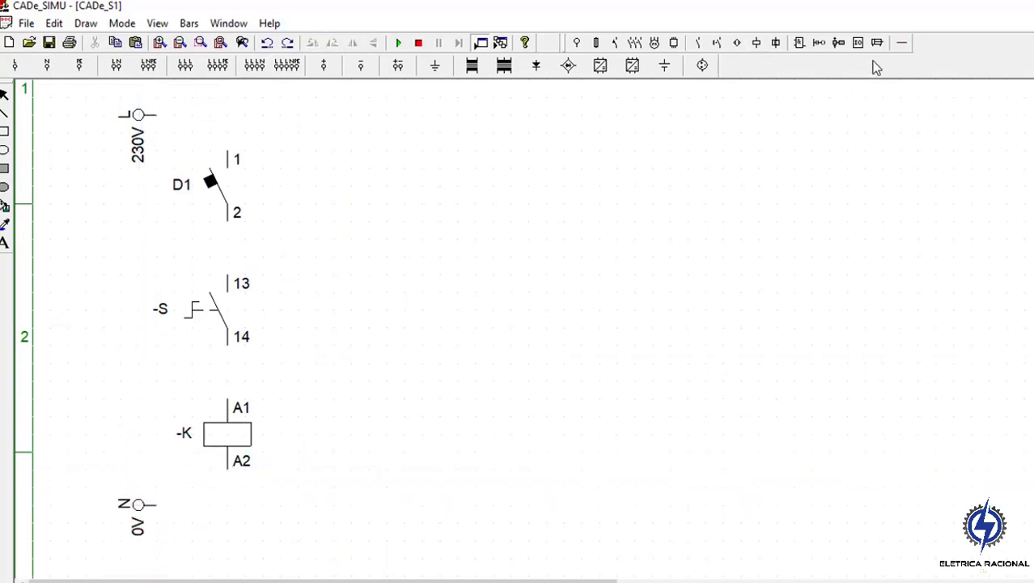
click(901, 44)
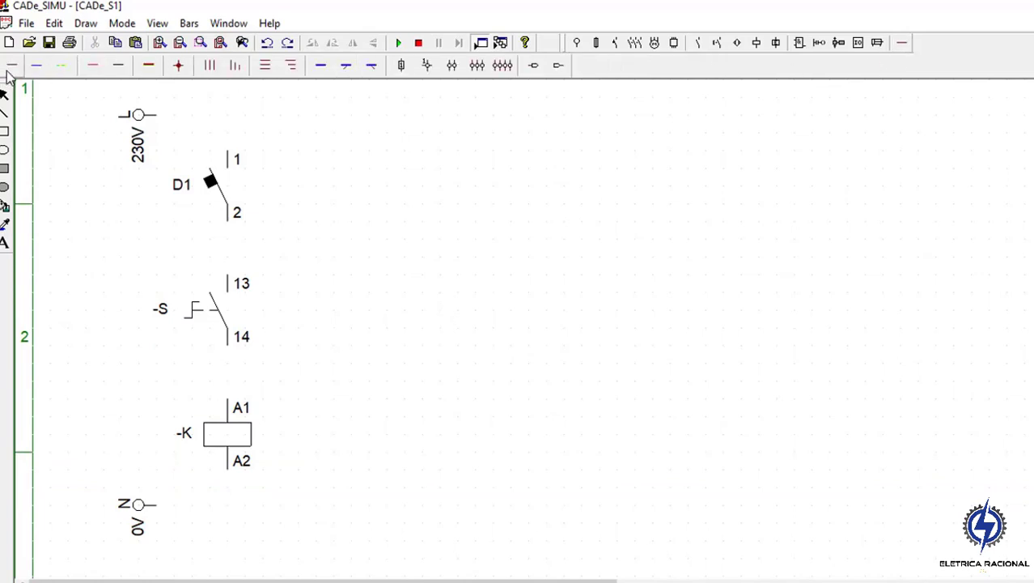
- Draw phase wires from 230V to D1 terminal 1, D1 to -S 13, and -S 14 to A1
click(11, 67)
click(160, 122)
click(235, 144)
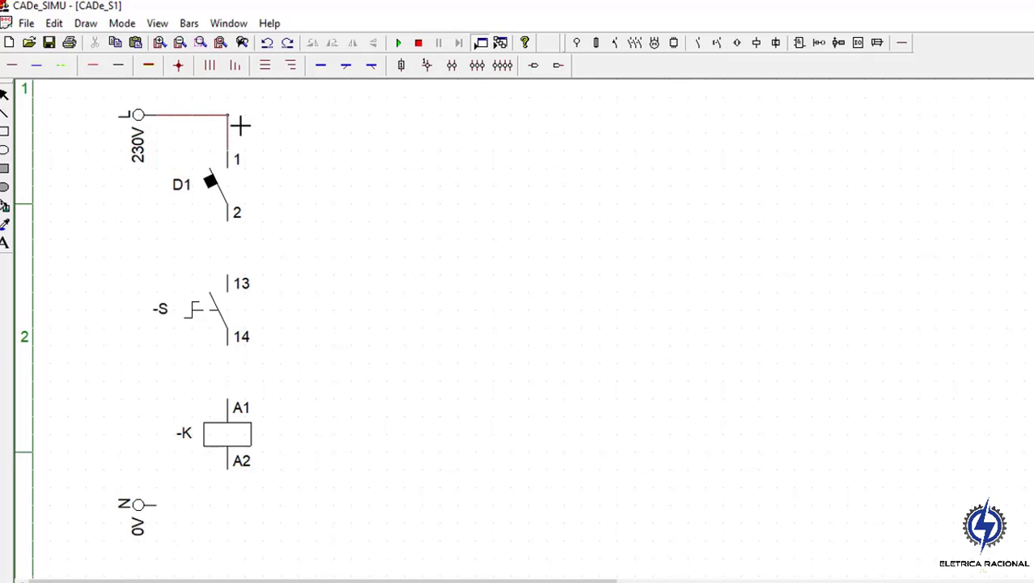
click(235, 229)
click(230, 279)
click(230, 342)
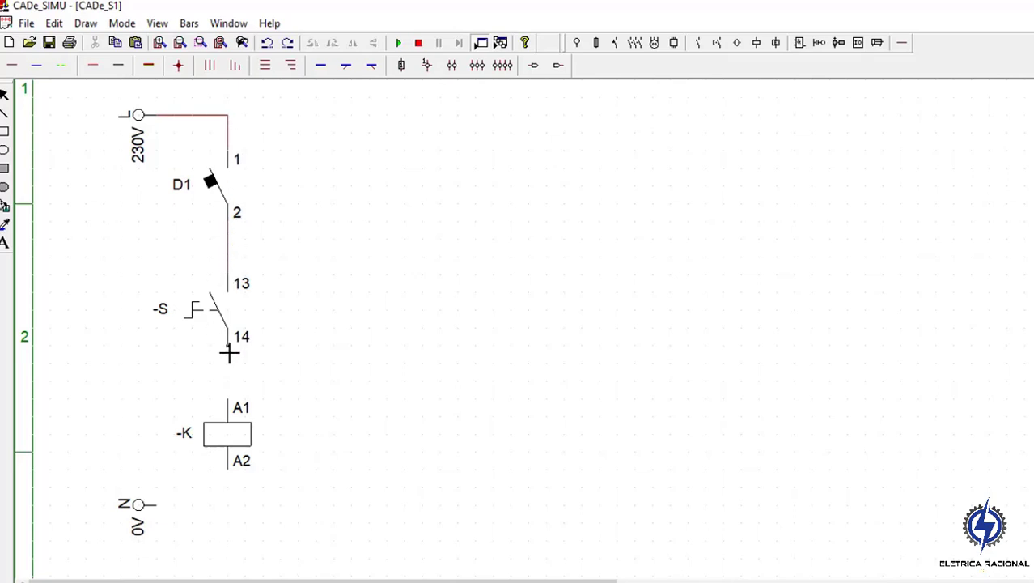
click(232, 402)
key(Escape)
- Draw a neutral wire from the N 0V terminal to coil terminal A2
click(37, 65)
click(229, 468)
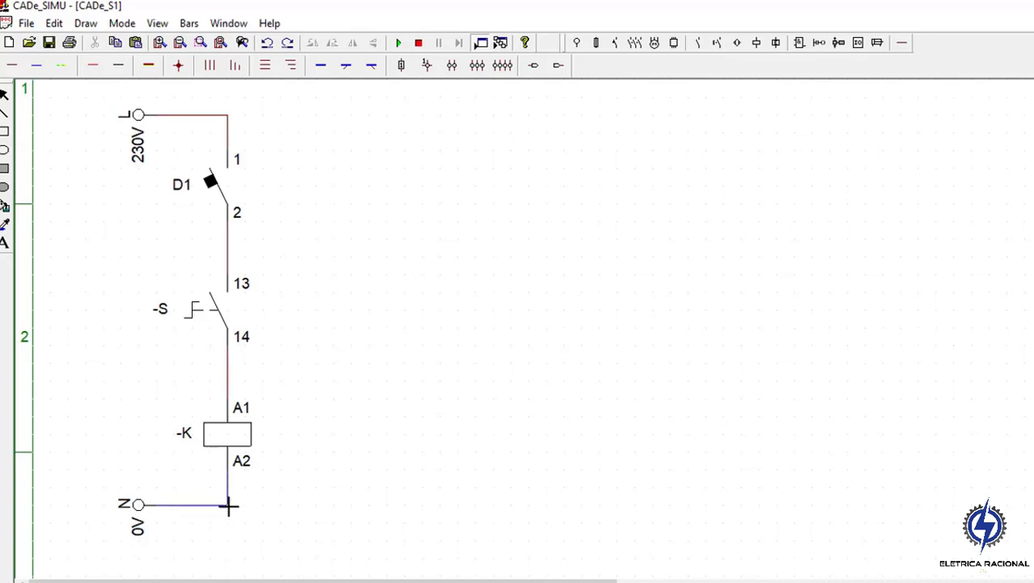
key(Escape)
- Rename the push-button -S to SL1 and renumber its terminals to 3 and 4
double_click(226, 330)
drag(547, 233, 468, 235)
text(SL1)
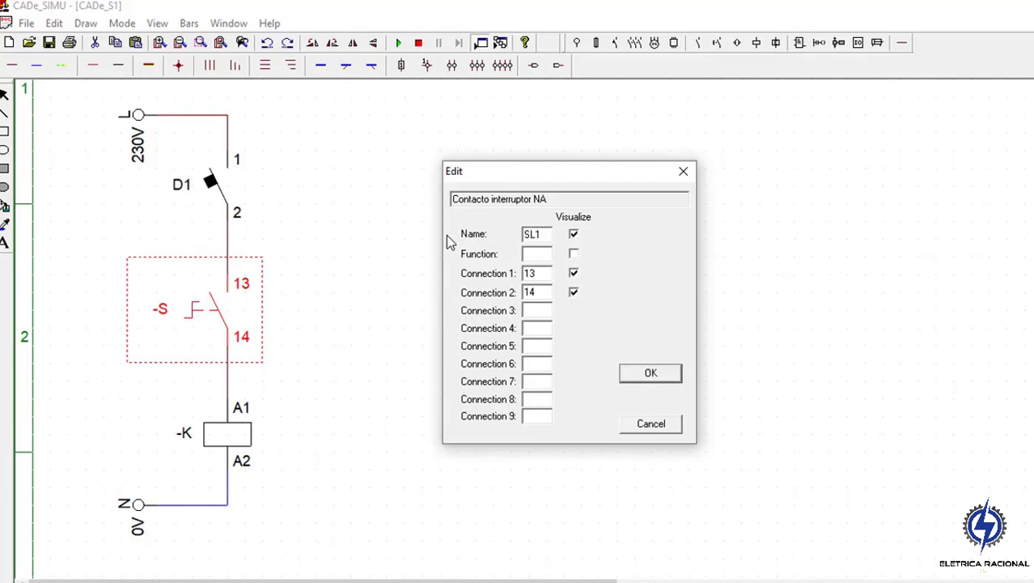
drag(549, 273, 505, 272)
text(3)
drag(548, 293, 468, 296)
text(4)
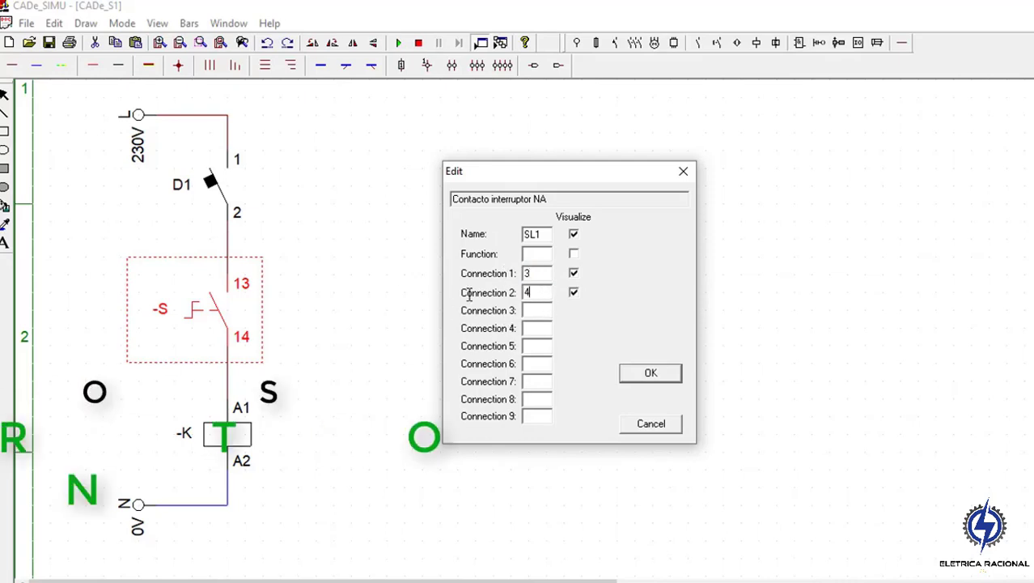
key(Return)
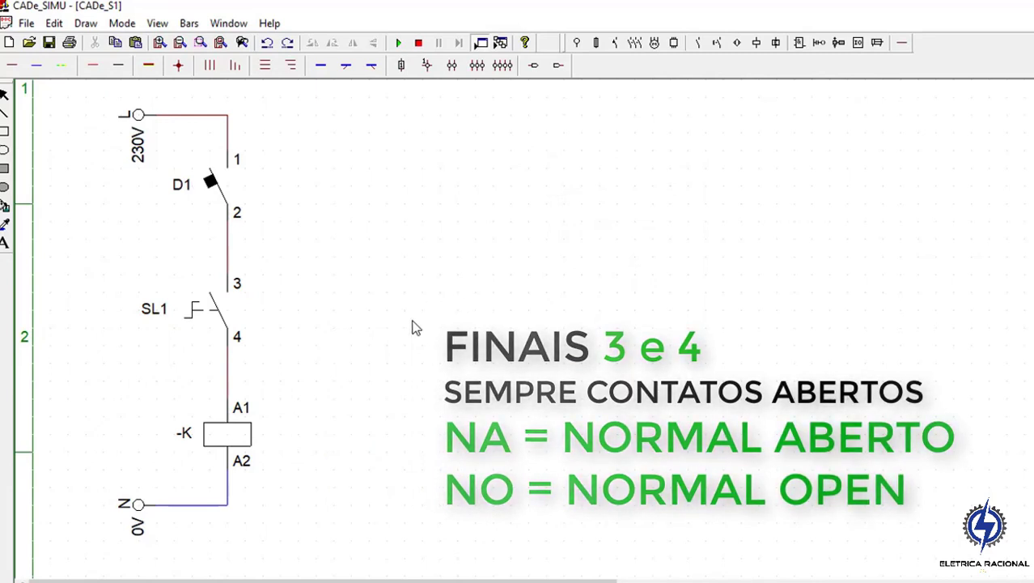
- Rename the contactor coil -K to K1
double_click(228, 435)
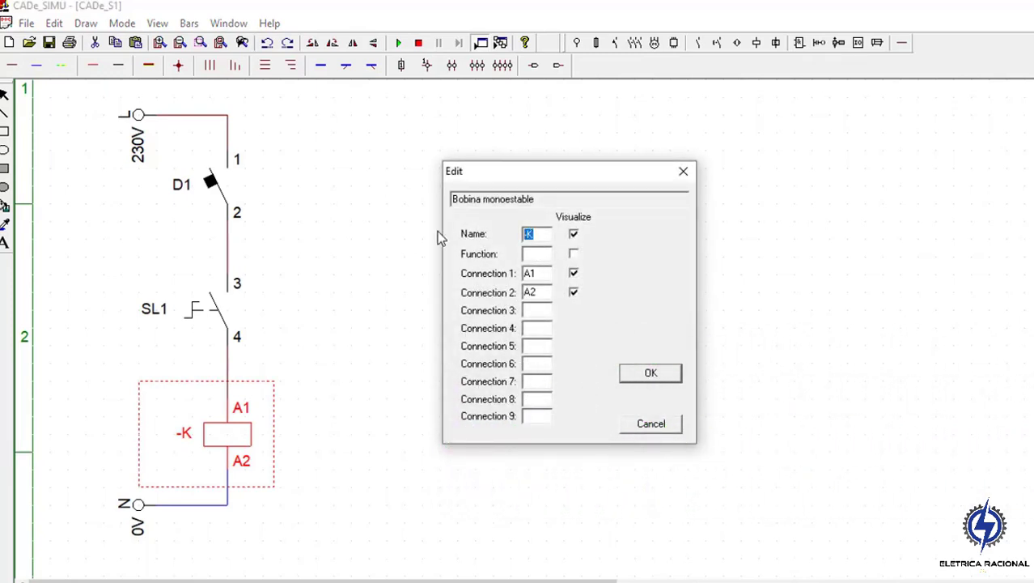
key(Return)
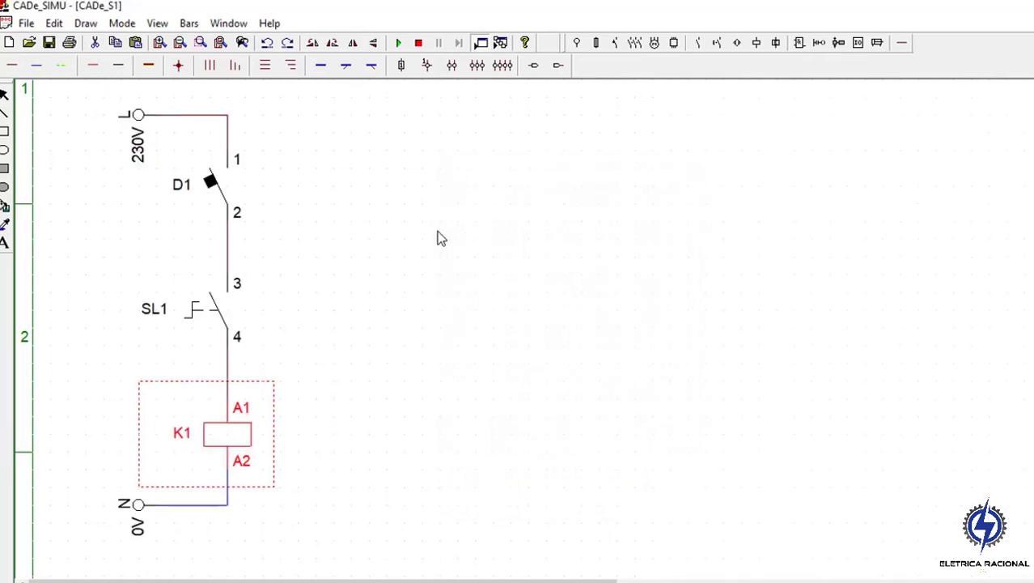
click(436, 238)
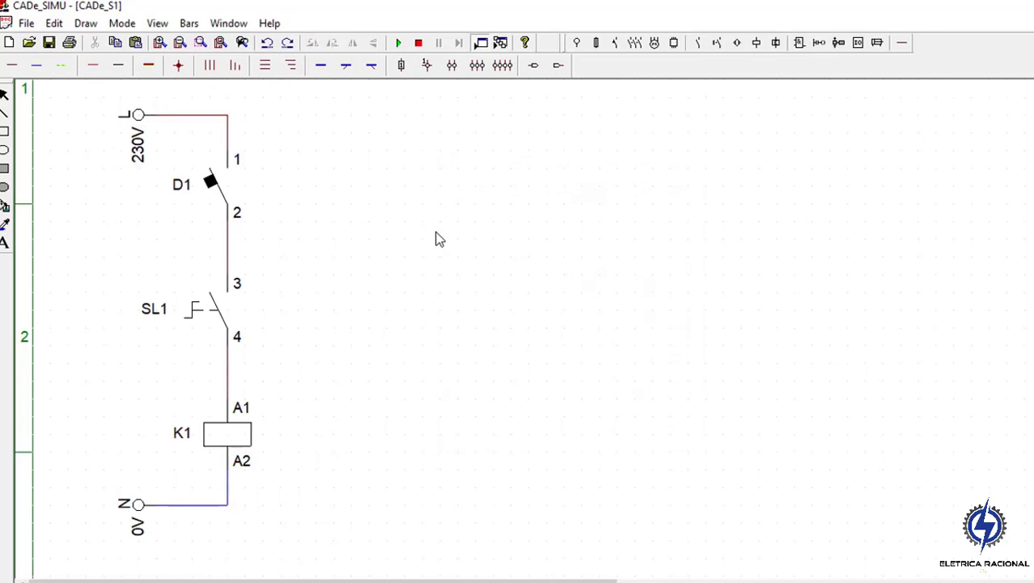
- Add a DESLIGA - LIGA label below SL1, with two lines connecting SL1 to it
click(4, 242)
text(DESLIGA - LIGA)
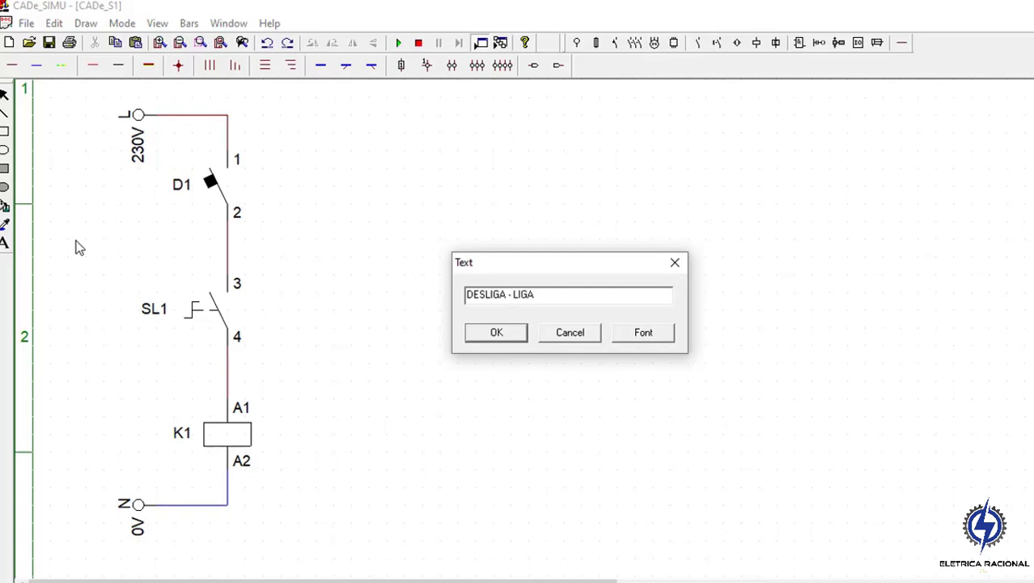
click(471, 338)
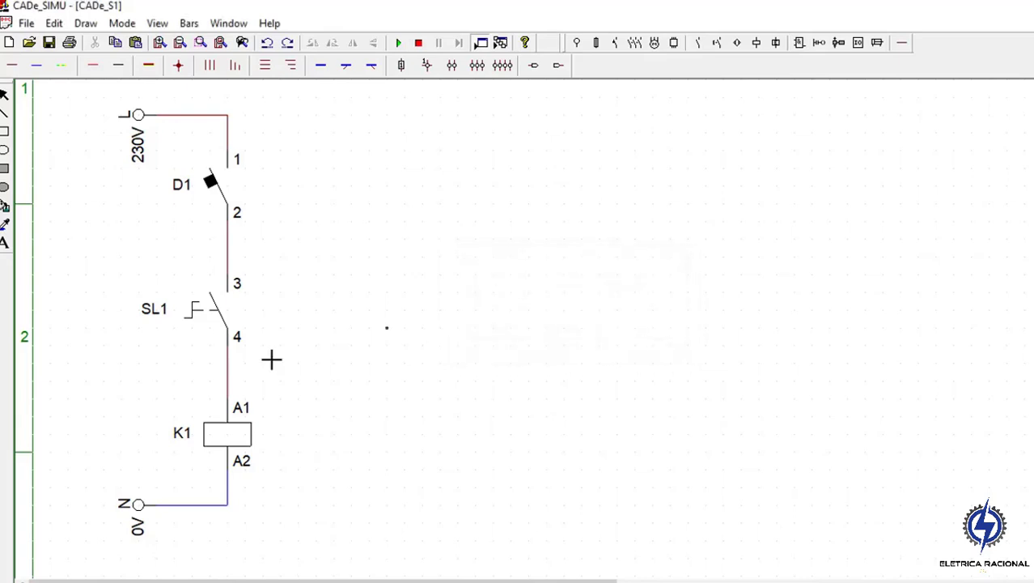
click(125, 377)
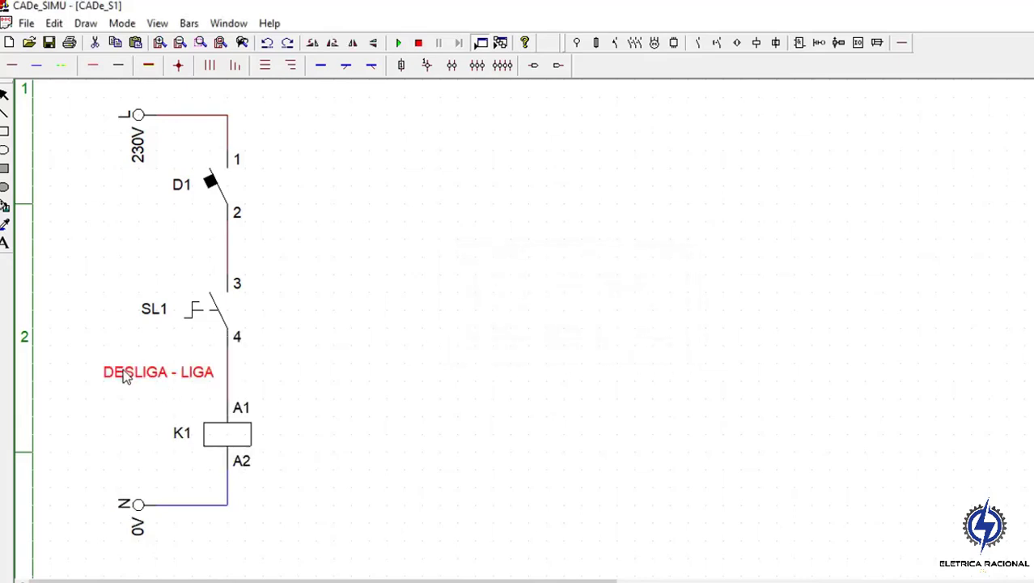
click(90, 339)
click(4, 113)
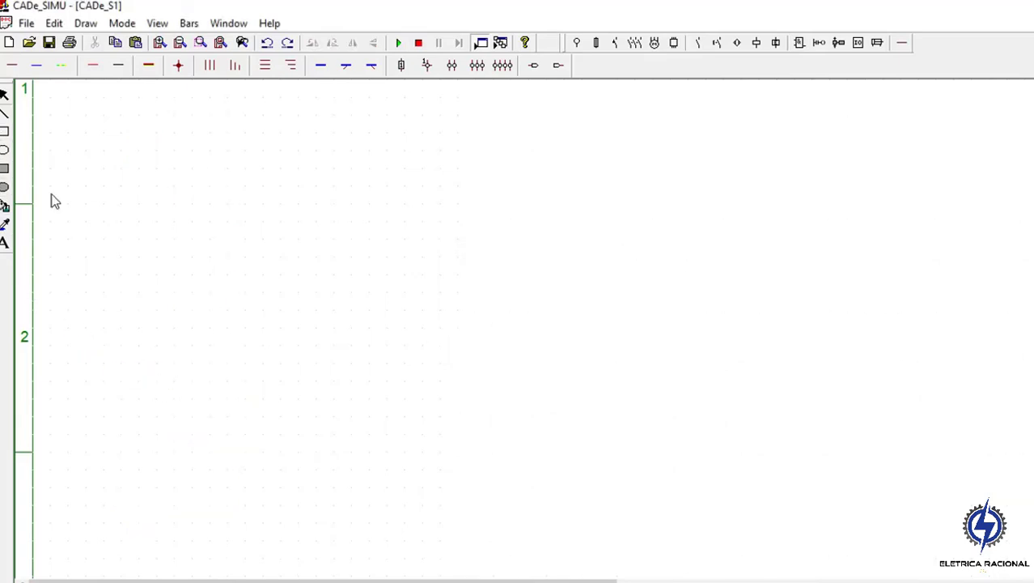
click(156, 327)
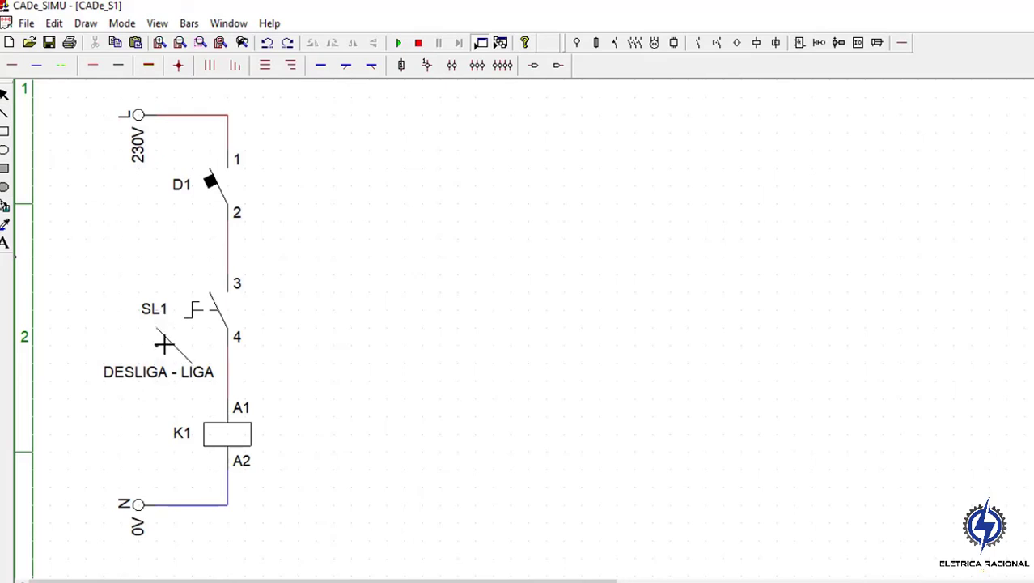
click(140, 348)
right_click(295, 357)
- Add a DISJUNTOR label under D1 and a BOBINA DO CONTATOR label beside K1
click(5, 243)
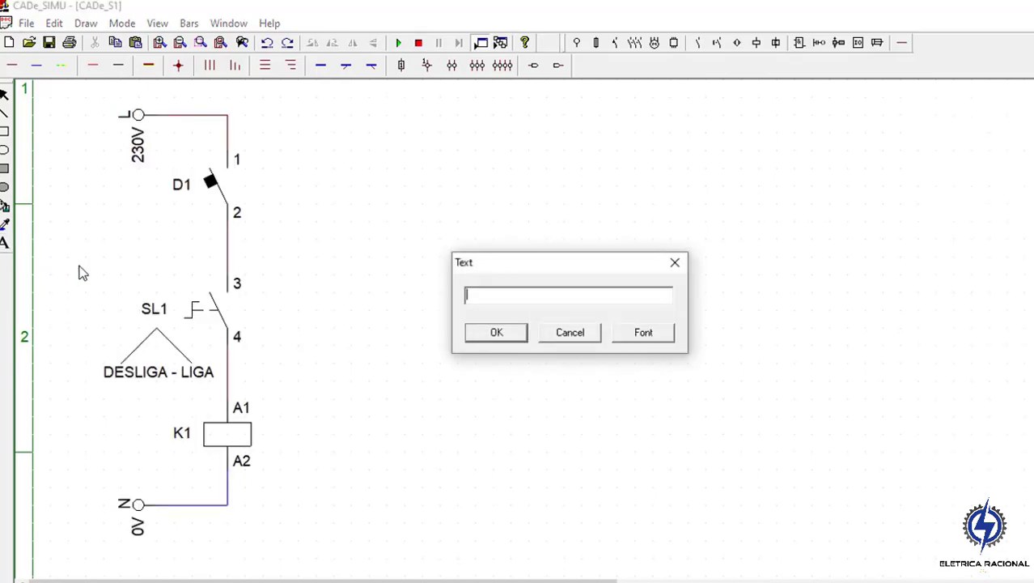
text(DISJUNTOR)
key(Return)
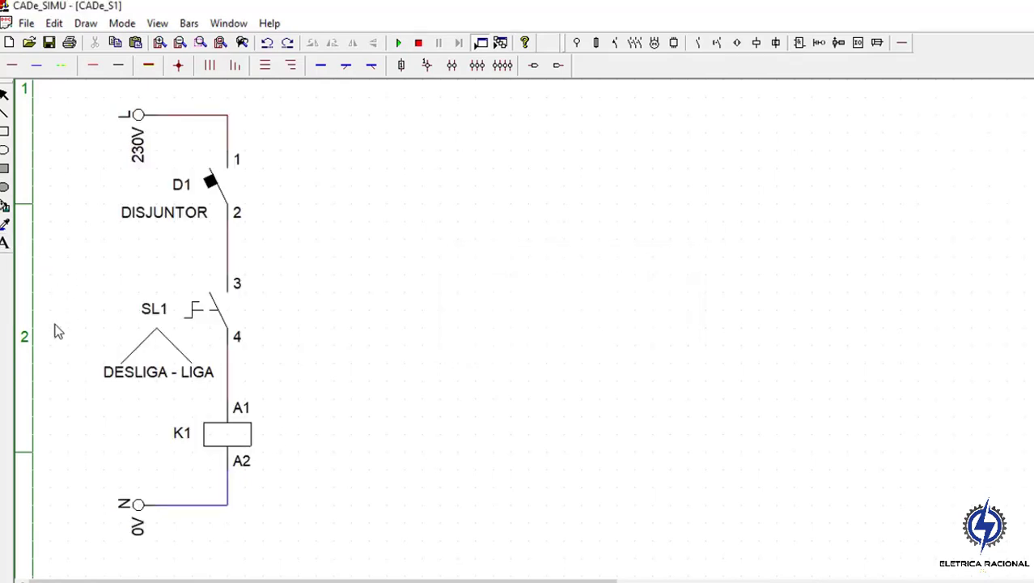
click(5, 243)
text(BOBINA)
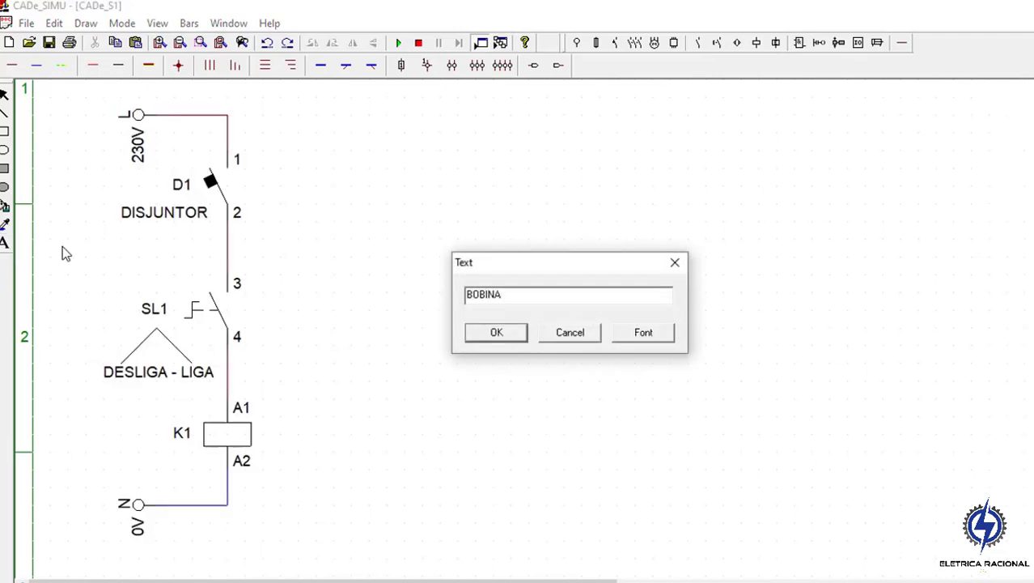
click(489, 332)
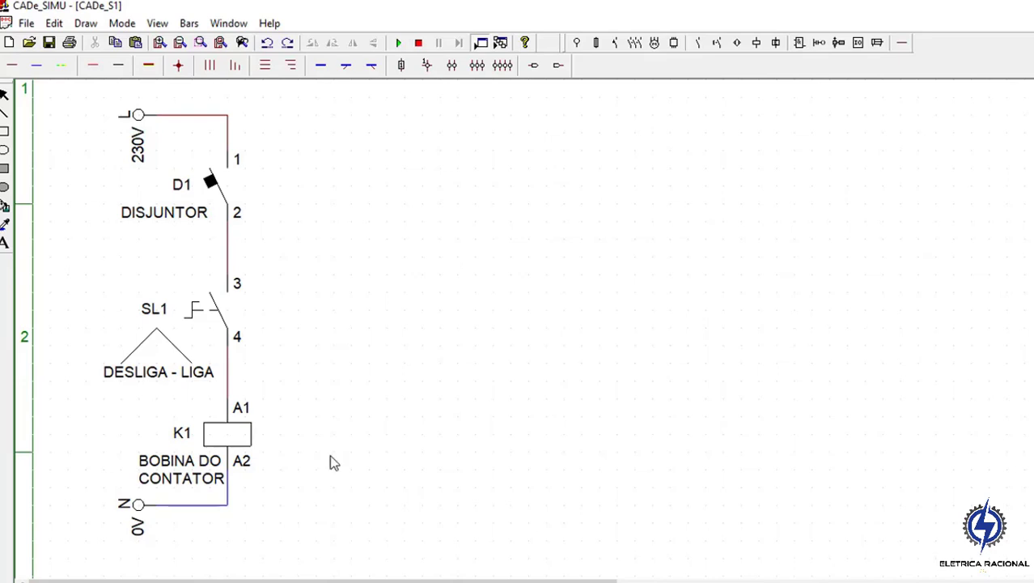
- Start the simulation, close D1, press SL1 to energise K1, and hide the grid
click(399, 43)
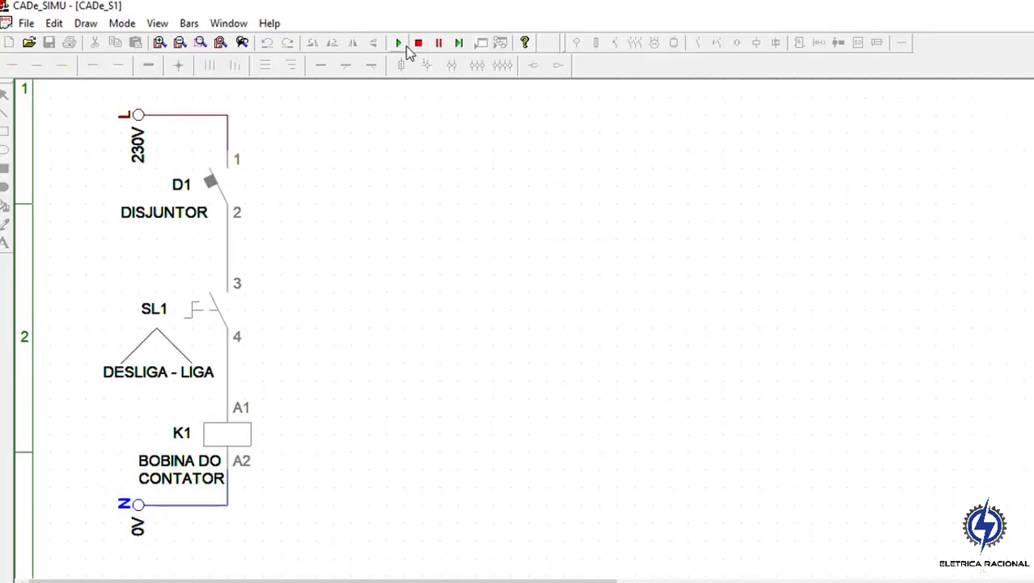
click(245, 191)
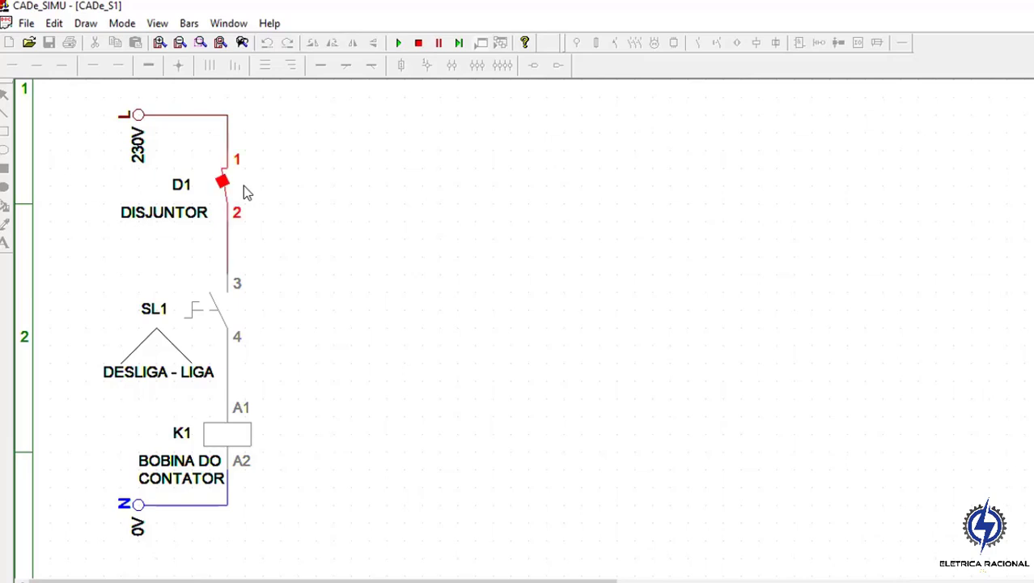
click(228, 313)
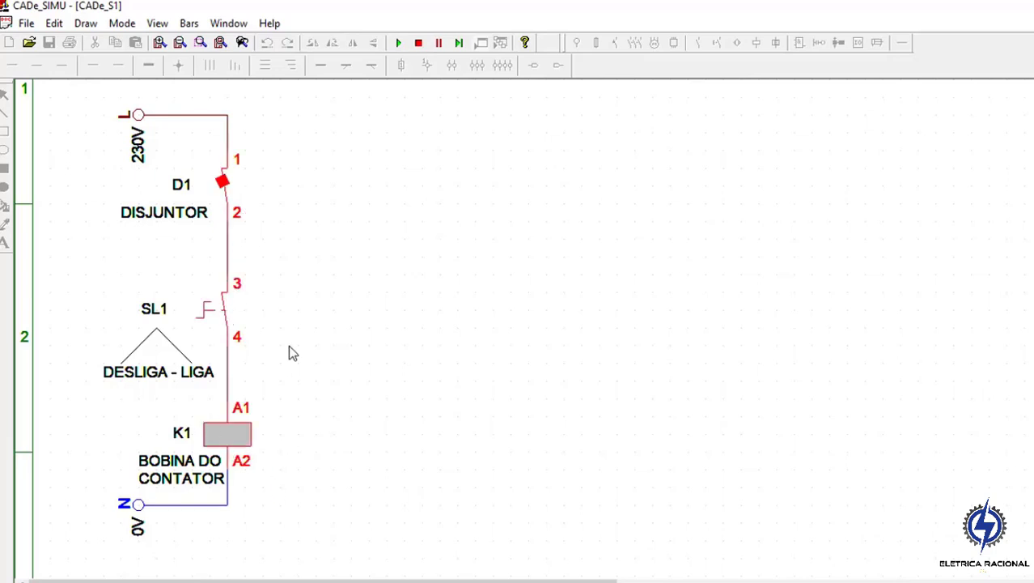
click(156, 22)
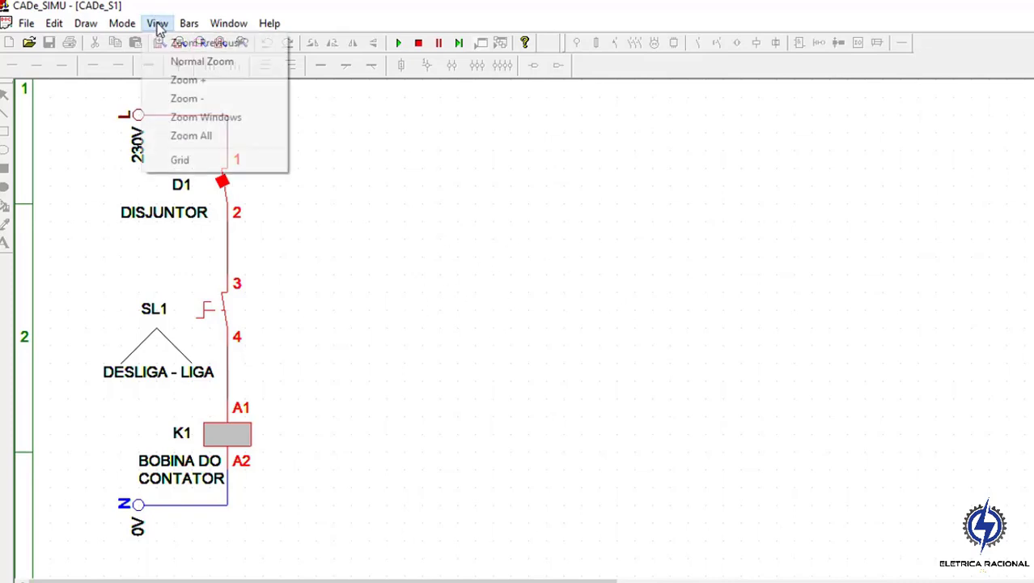
click(204, 168)
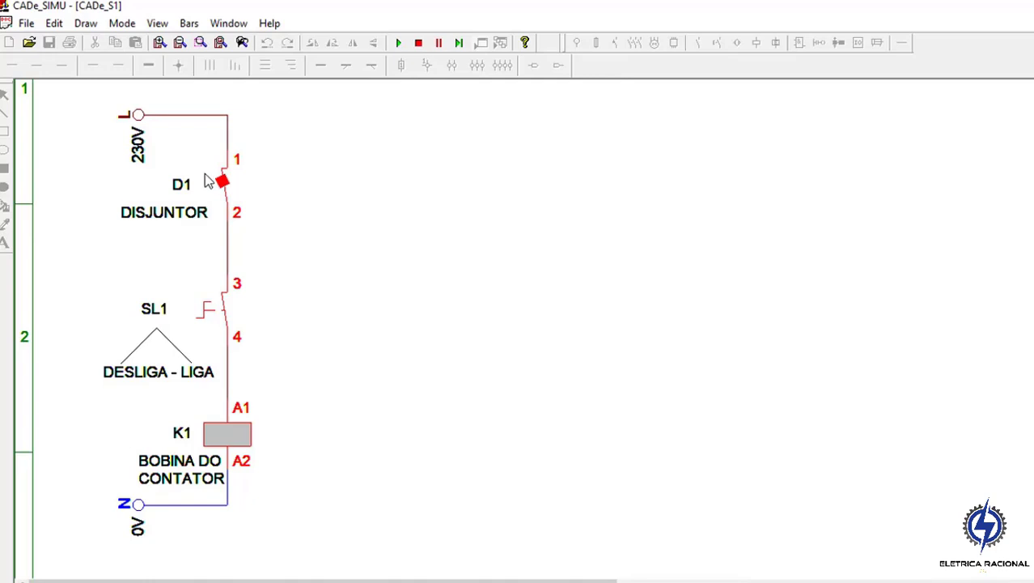
- Toggle SL1 and D1 to test the circuit, leaving D1 tripped open and K1 off
click(234, 321)
click(229, 204)
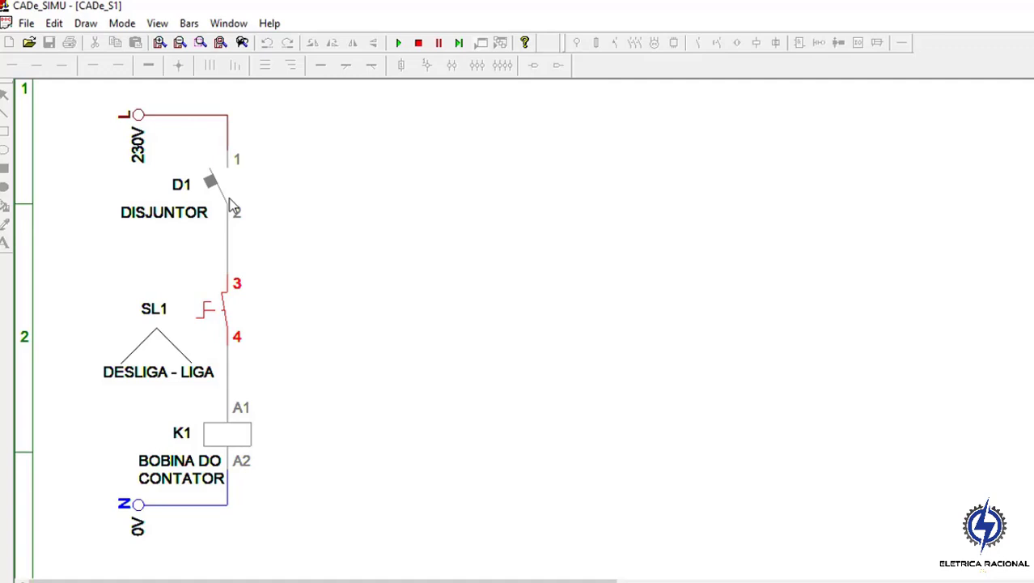
click(230, 204)
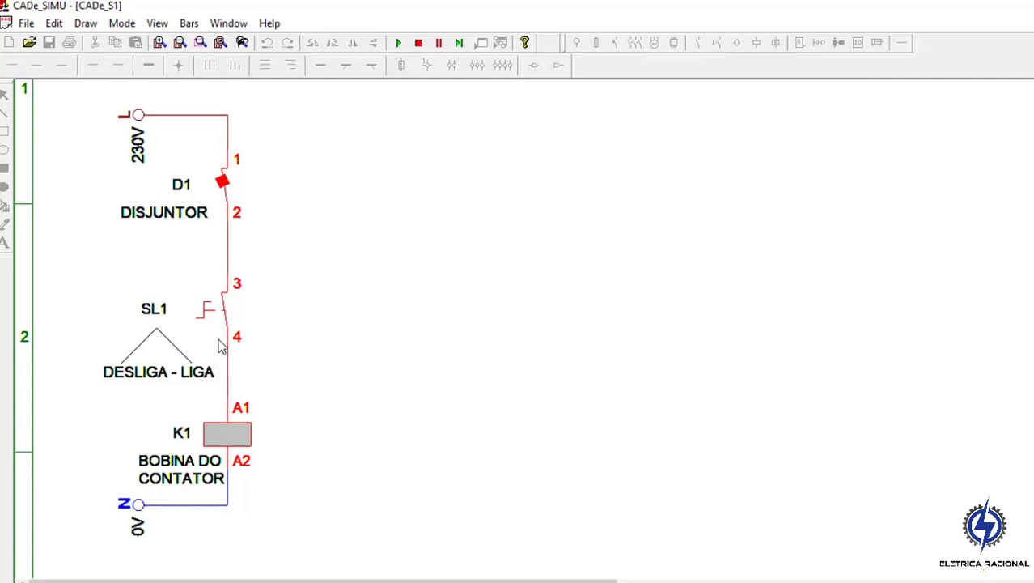
click(221, 335)
click(233, 195)
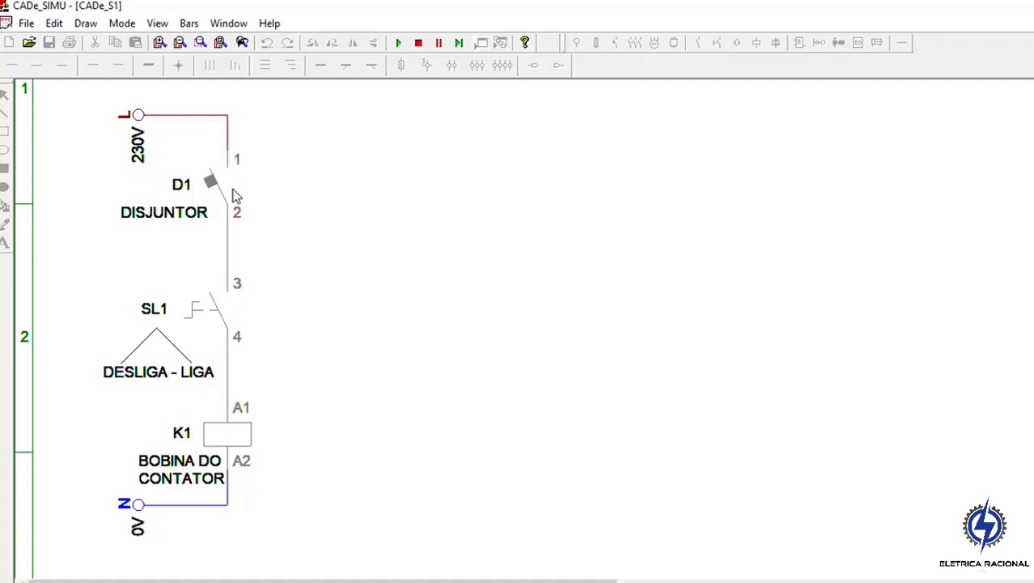
- Stop the simulation and paste a copy of the whole circuit to the right of the original
key(Escape)
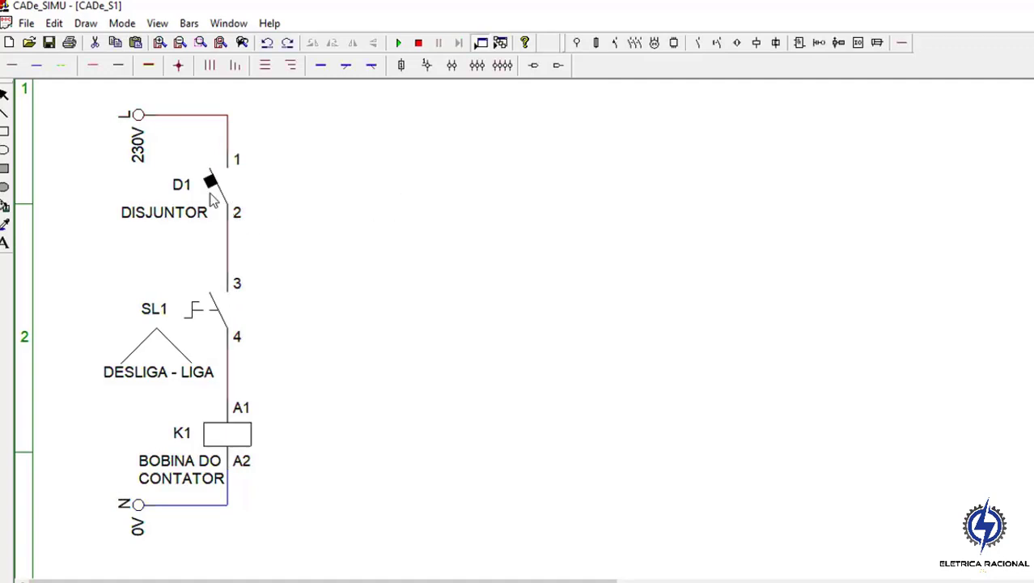
mouse_move(73, 91)
mouse_down()
mouse_move(176, 569)
mouse_move(275, 570)
mouse_up()
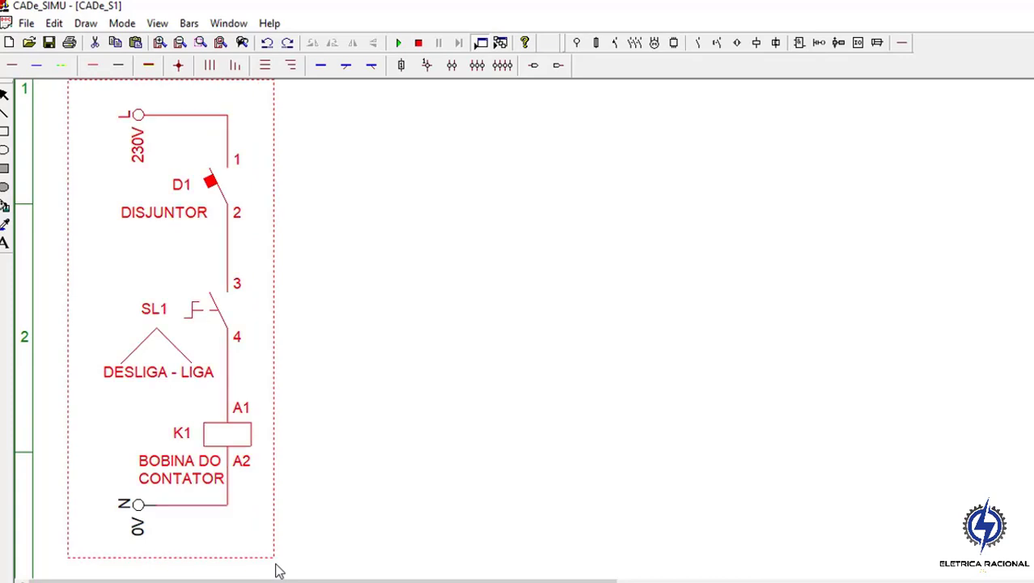
click(335, 477)
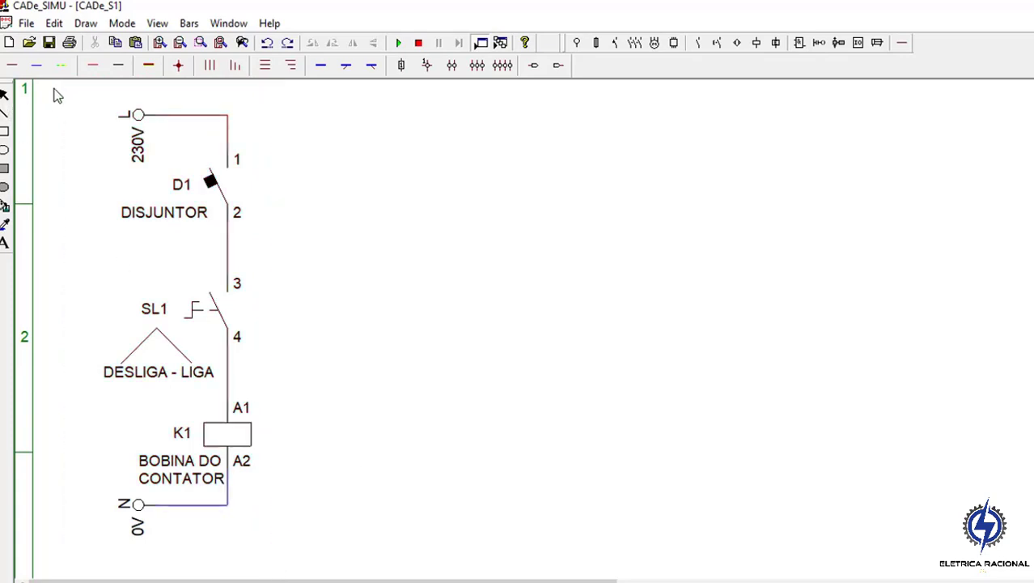
drag(57, 95, 354, 569)
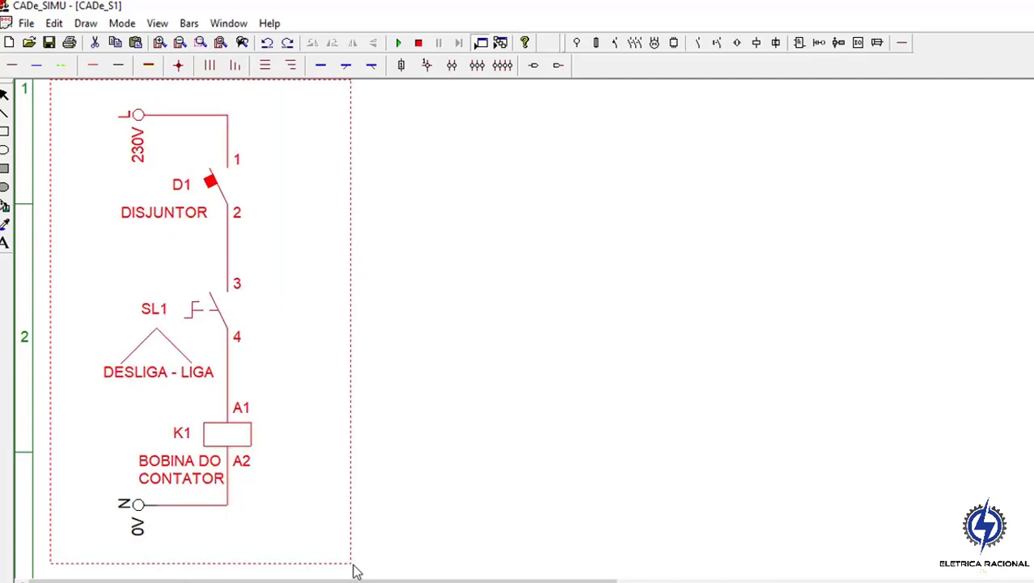
key(ctrl+c)
key(ctrl+v)
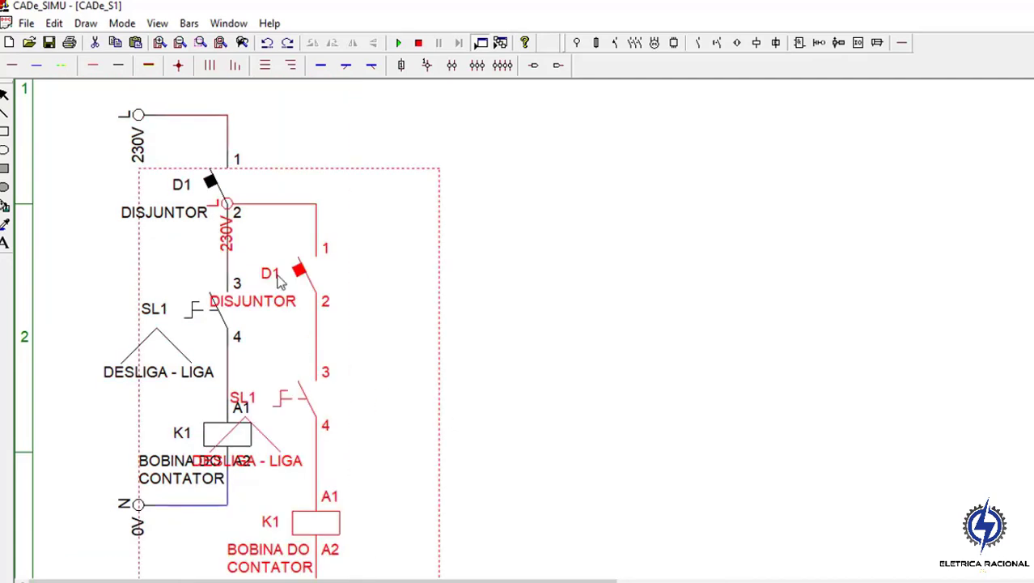
mouse_move(296, 272)
mouse_down()
mouse_move(403, 183)
mouse_move(423, 183)
mouse_up()
click(696, 246)
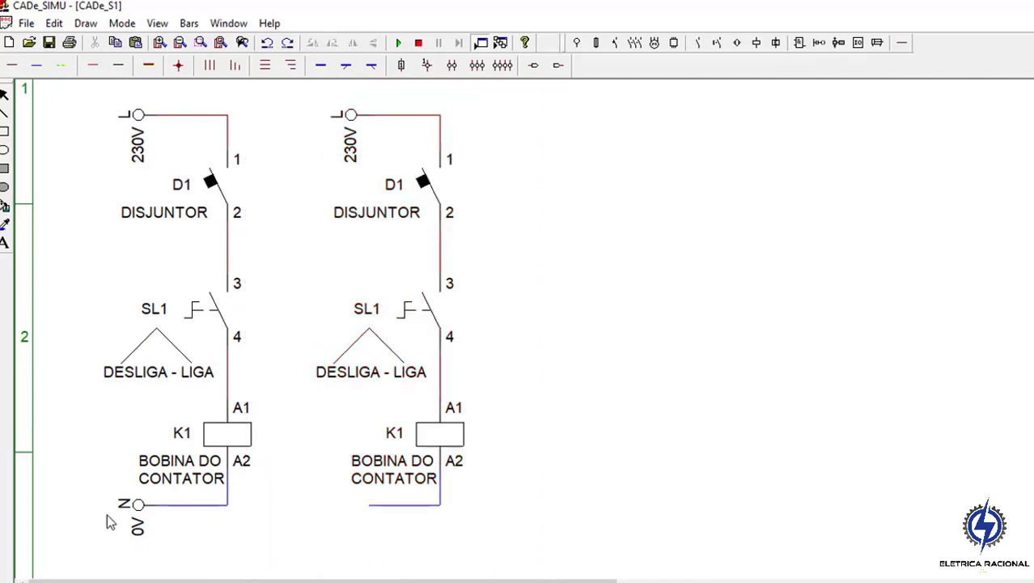
click(150, 542)
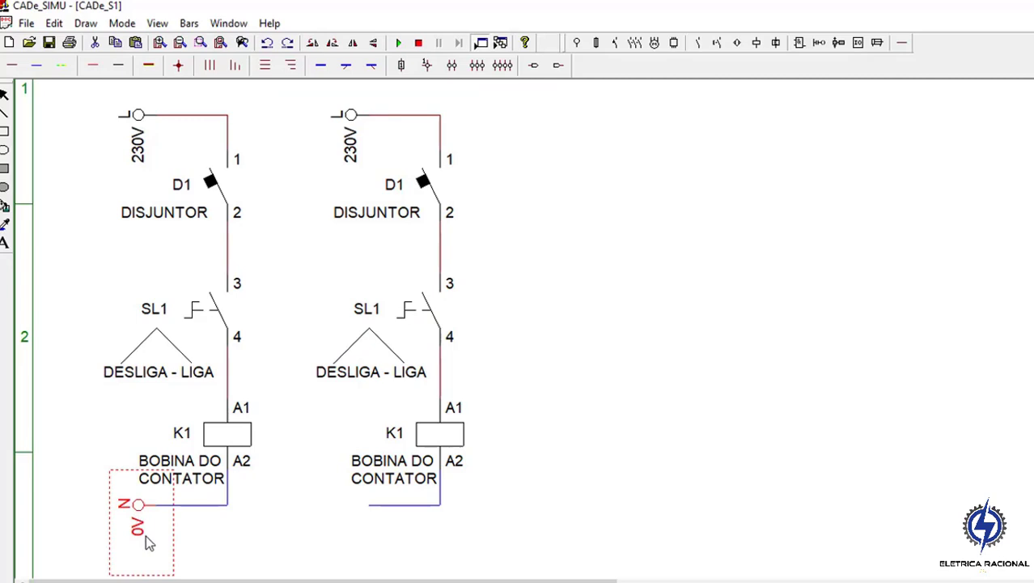
- Copy the original's N/0V terminal onto the bottom of the second circuit
key(ctrl+c)
key(ctrl+v)
mouse_move(60, 161)
mouse_down()
mouse_move(290, 464)
mouse_move(359, 537)
mouse_up()
click(426, 533)
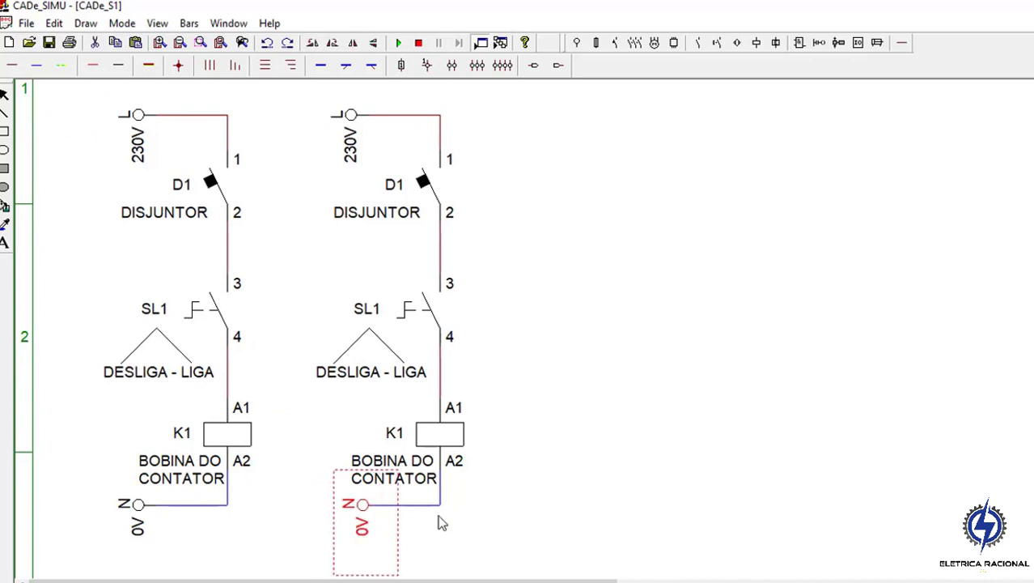
click(471, 508)
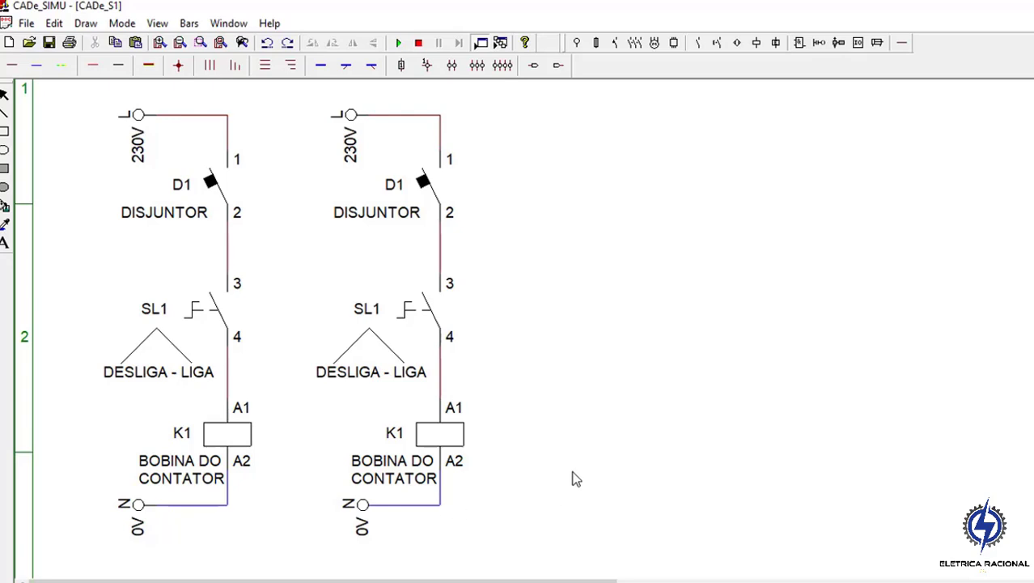
- Delete SL1 from the second circuit and move its coil section lower, reattaching N/0V
click(434, 316)
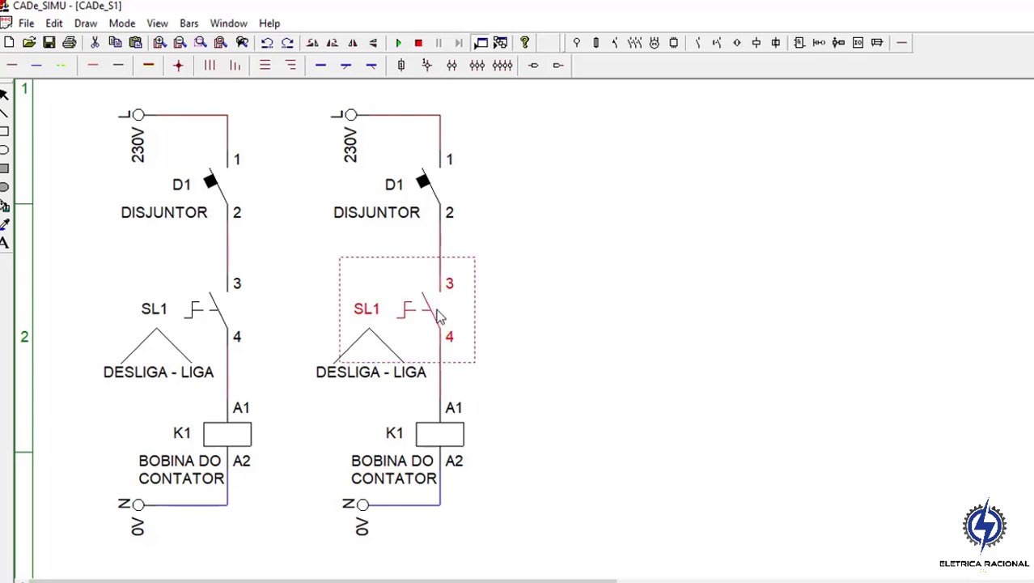
key(Delete)
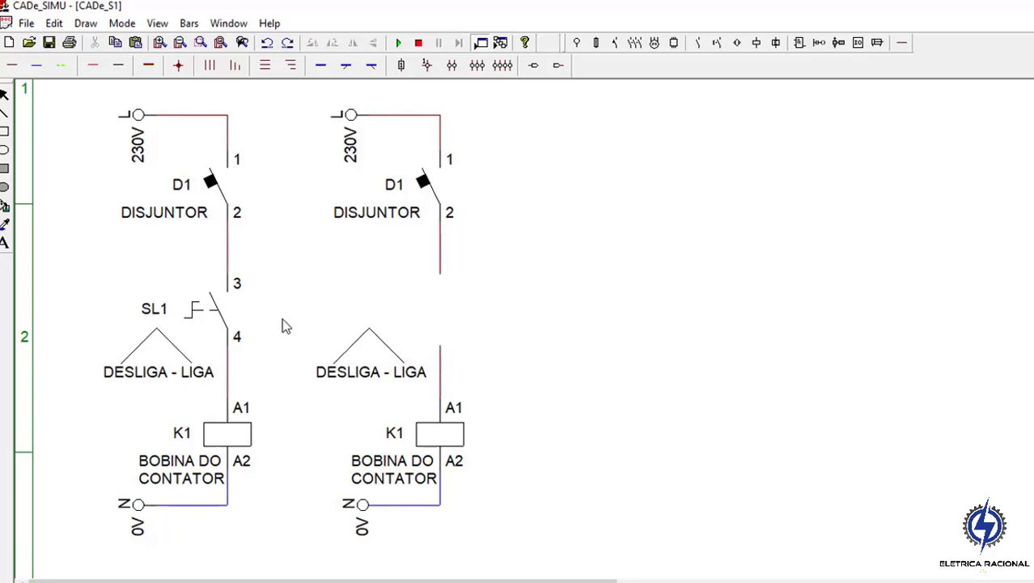
drag(300, 383, 528, 562)
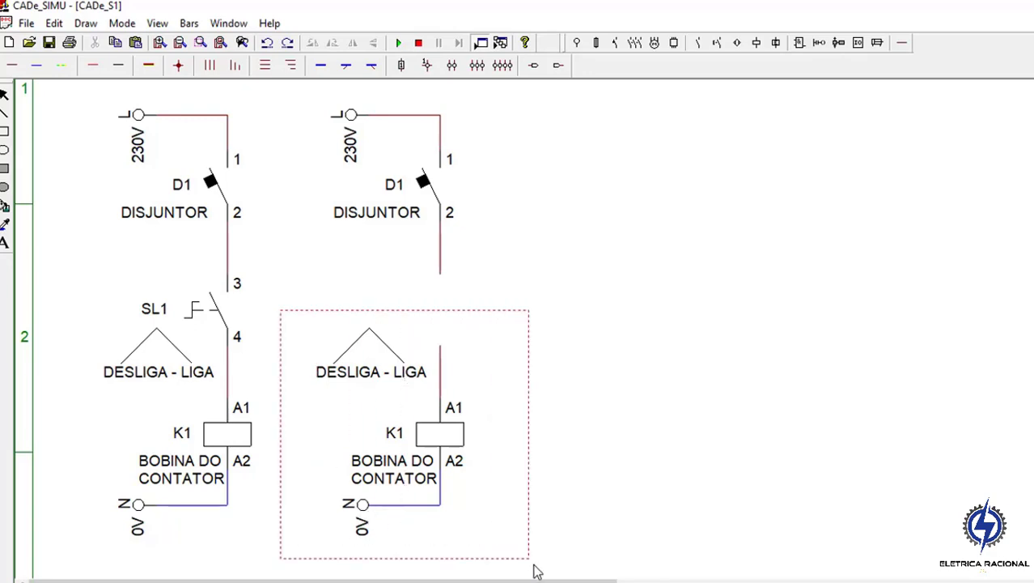
drag(457, 448, 475, 483)
click(657, 484)
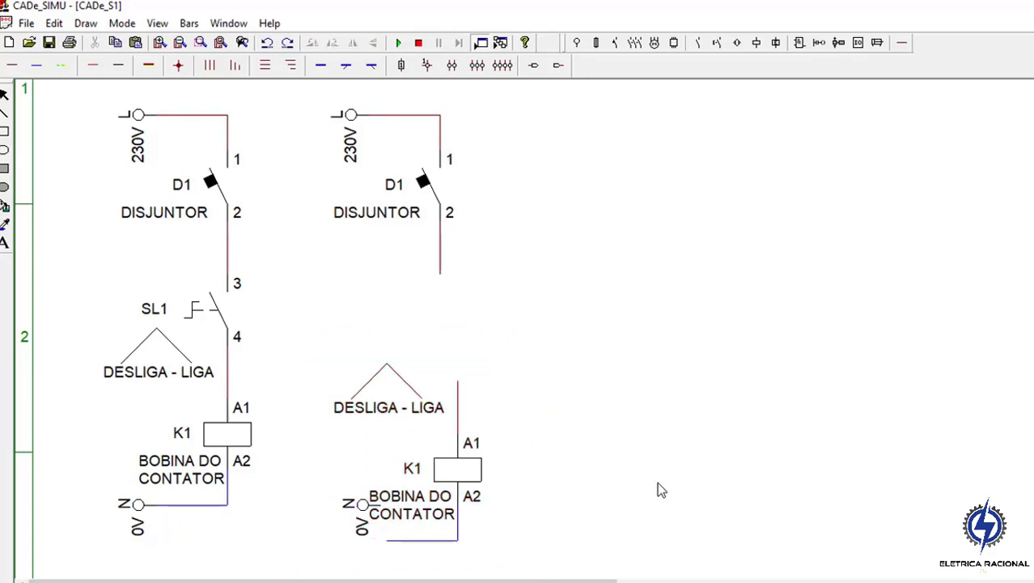
drag(362, 505, 380, 540)
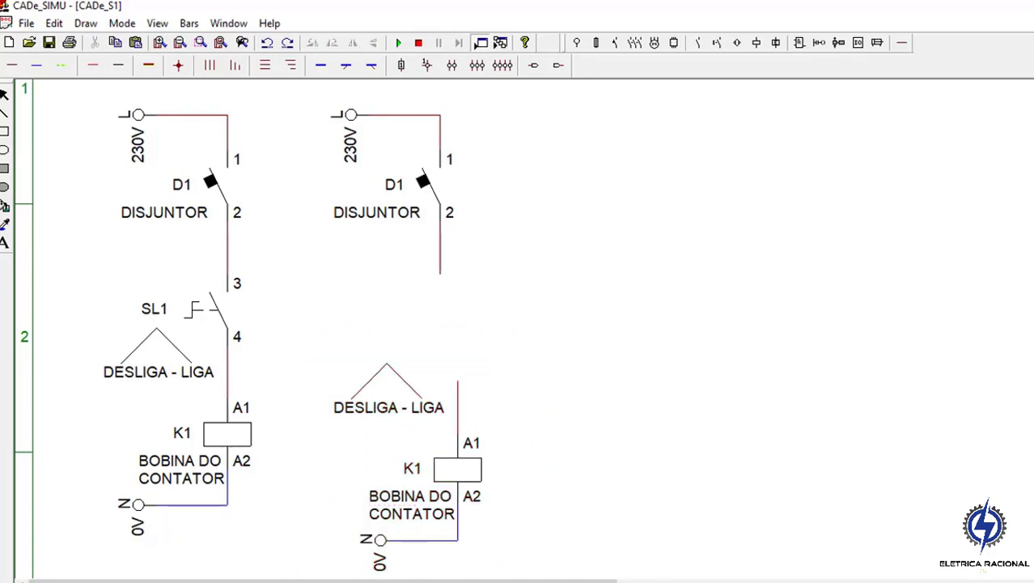
- Zoom out and shift the second circuit's lower section slightly left and down
click(179, 45)
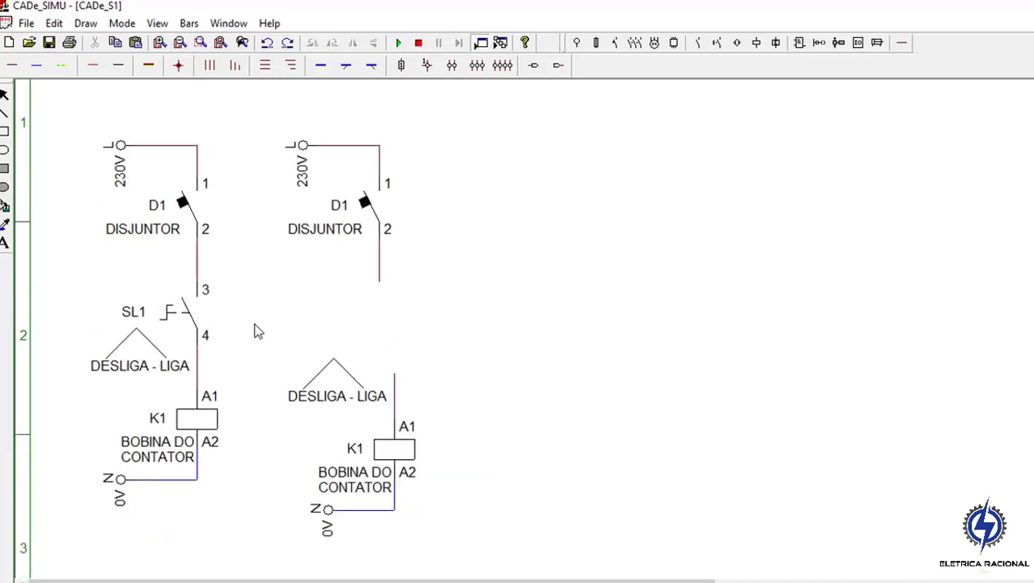
drag(243, 311, 450, 550)
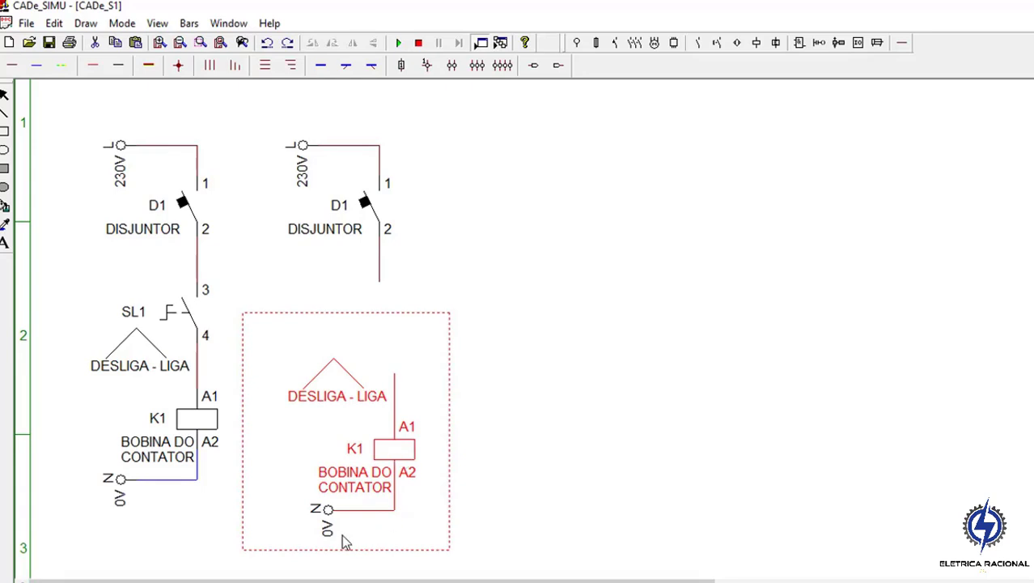
click(669, 482)
drag(259, 325, 457, 571)
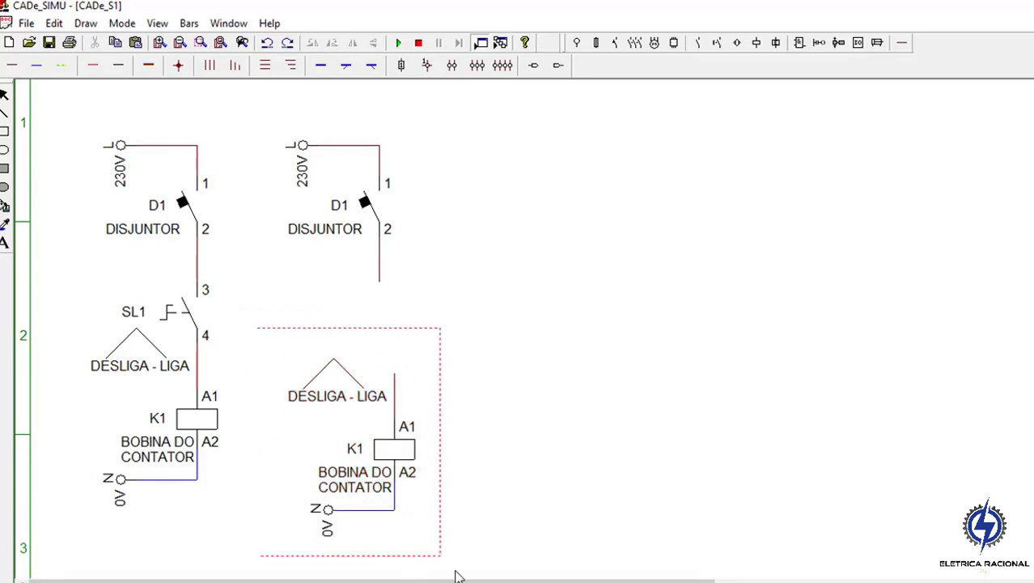
drag(320, 520, 305, 535)
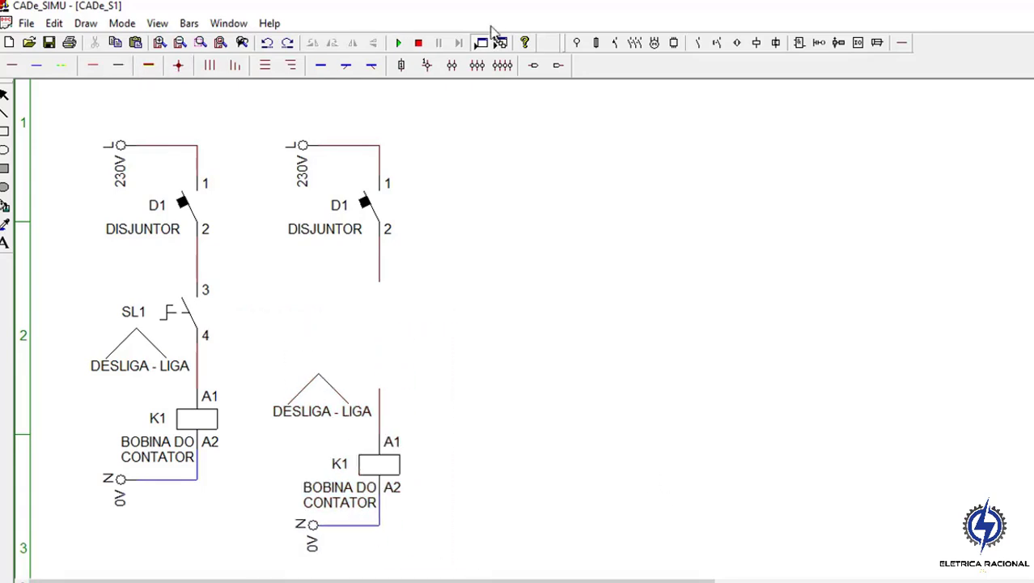
- Place a normally closed contact below D1 in the second circuit, named S0 with terminals 1 and 2
click(717, 43)
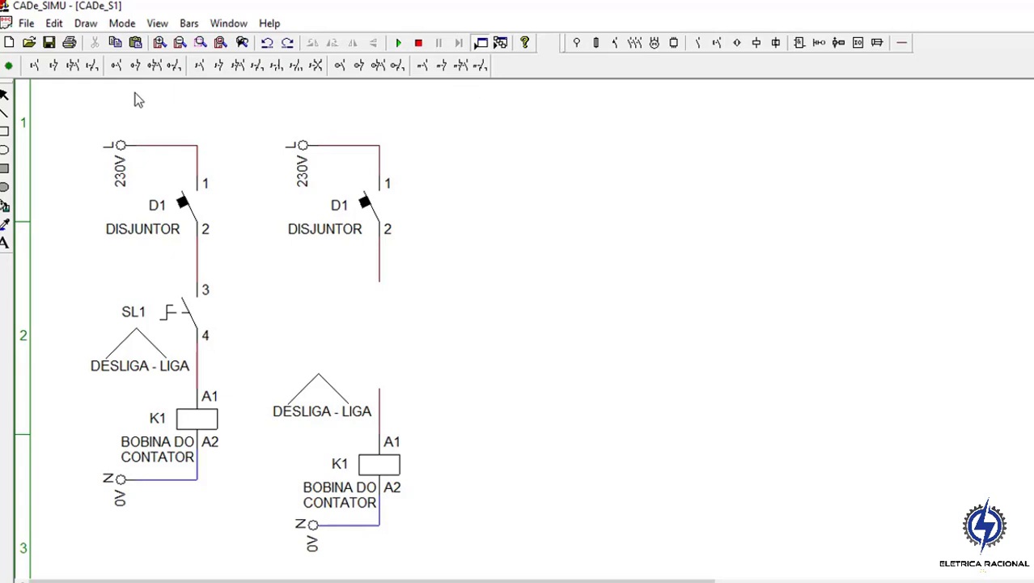
click(53, 65)
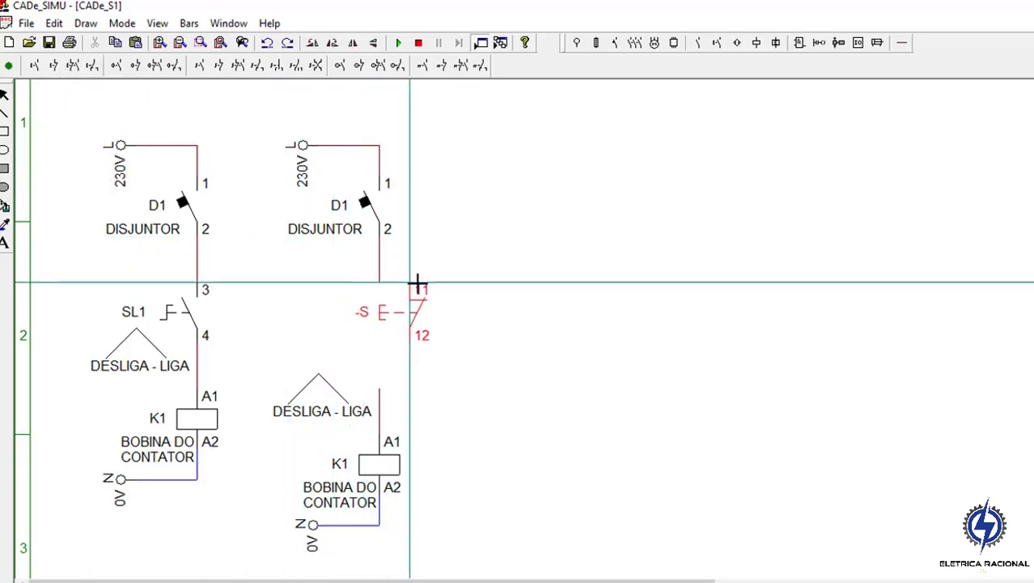
click(382, 288)
mouse_move(421, 314)
mouse_down()
mouse_move(389, 290)
mouse_move(390, 274)
mouse_up()
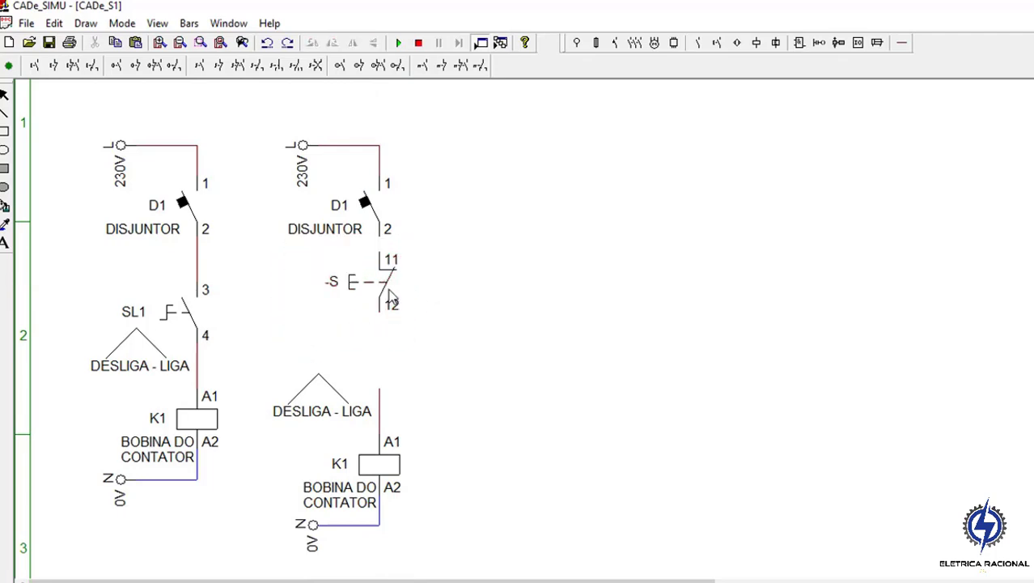
double_click(387, 279)
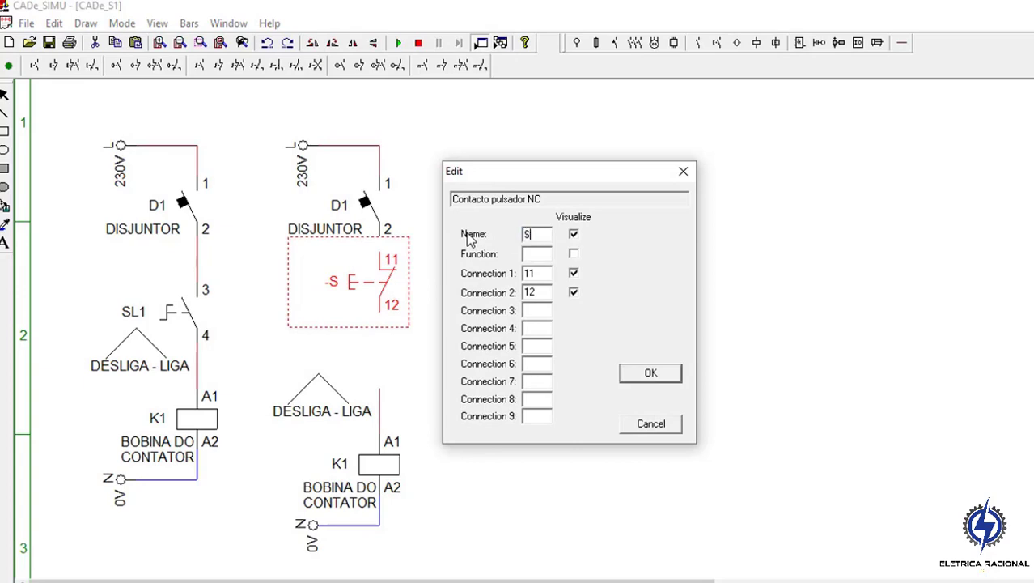
text(0)
mouse_move(544, 273)
mouse_down()
mouse_move(513, 273)
mouse_move(512, 298)
mouse_up()
text(1)
text(2)
click(651, 373)
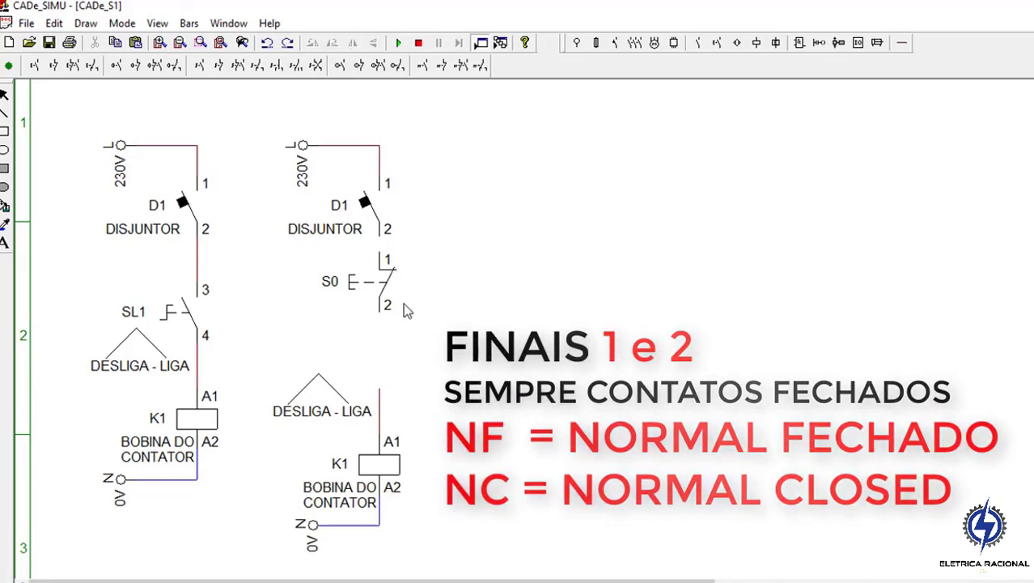
click(309, 425)
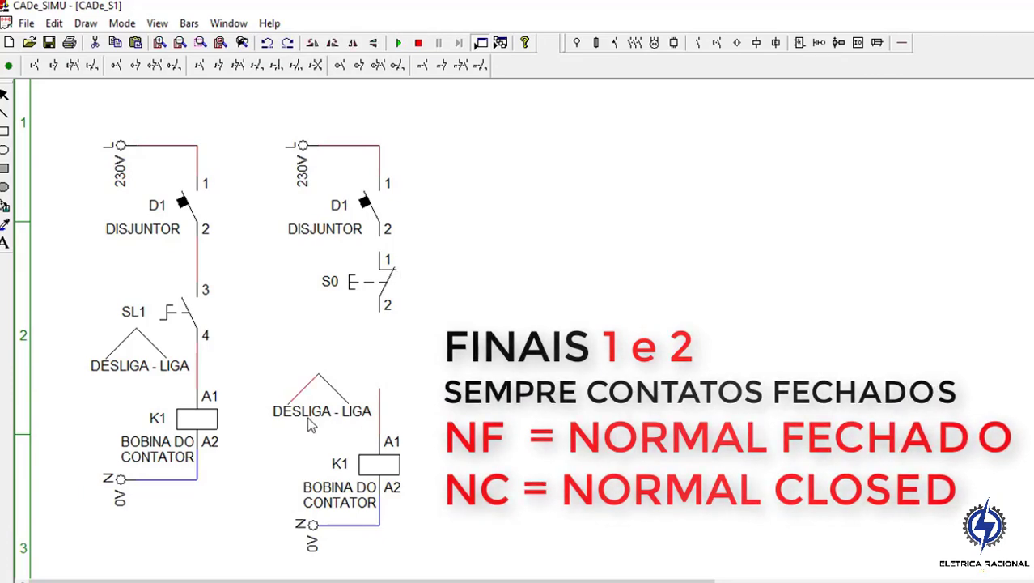
- Delete the roof lines drawn over the DESLIGA - LIGA label
double_click(309, 425)
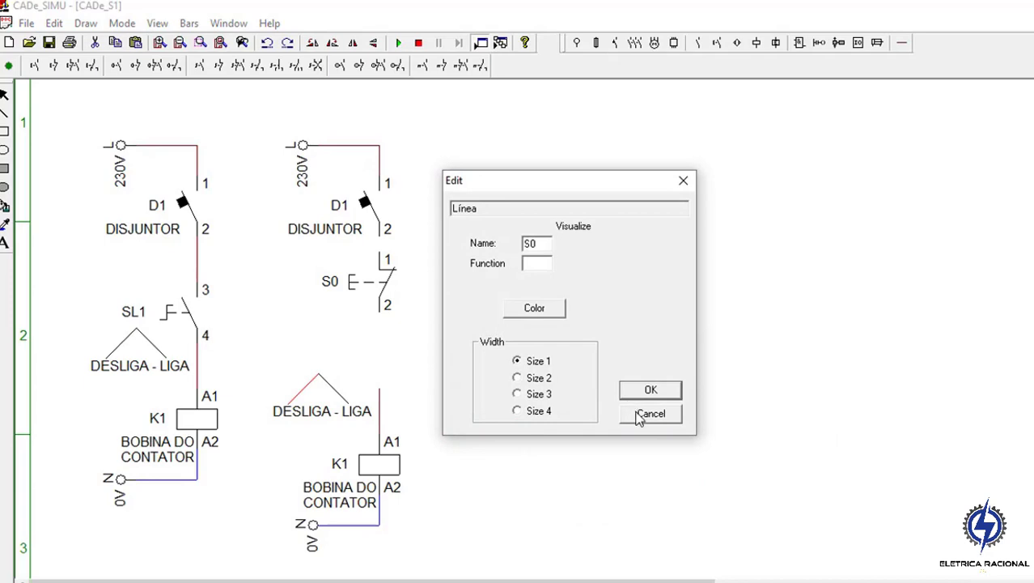
click(637, 414)
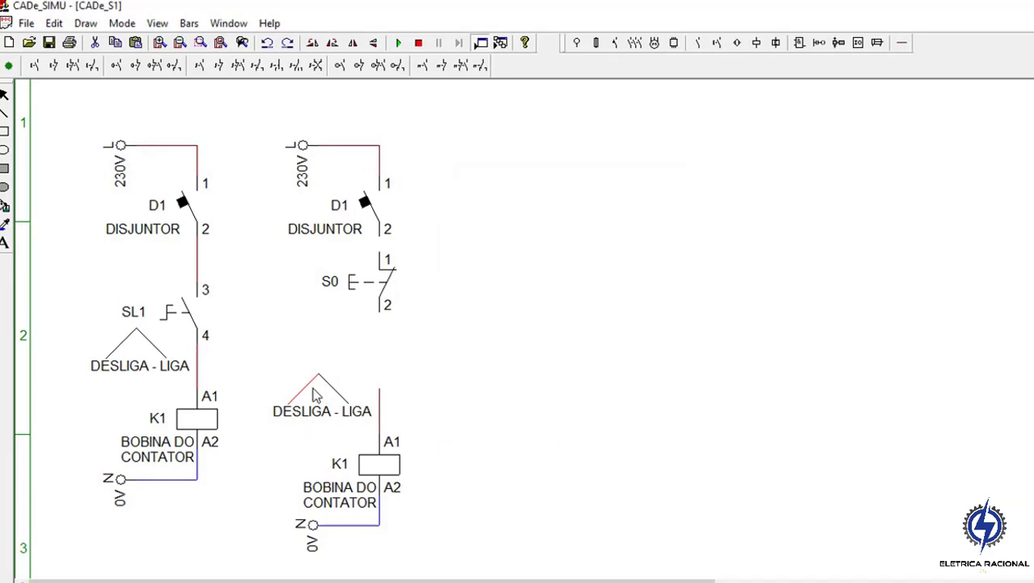
click(328, 389)
key(Delete)
- Shorten the label to DESLIGA and move it up beside contact S0
double_click(319, 421)
click(559, 300)
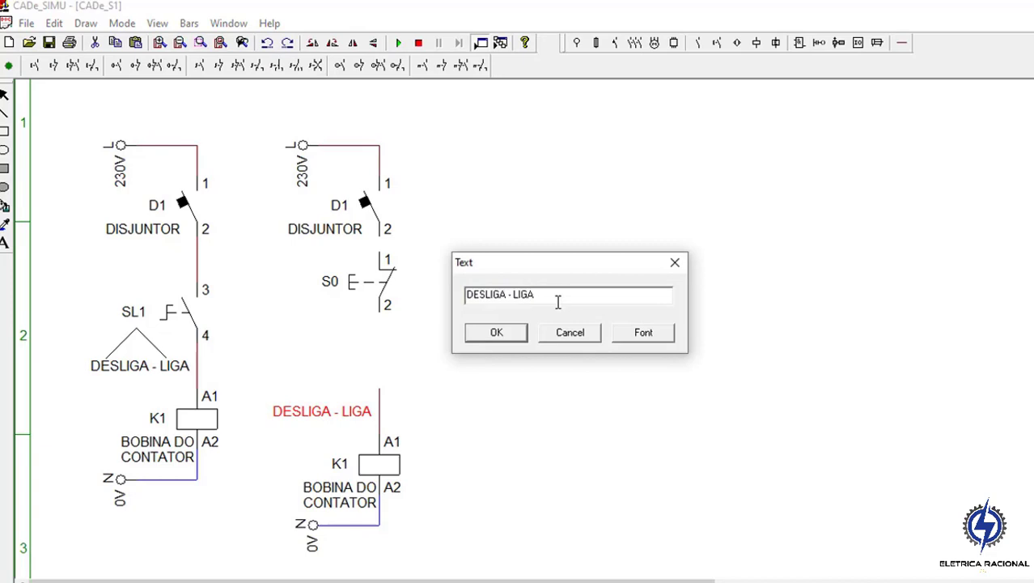
key(BackSpace)
key(BackSpace)
key(BackSpace)
key(BackSpace)
key(BackSpace)
click(496, 332)
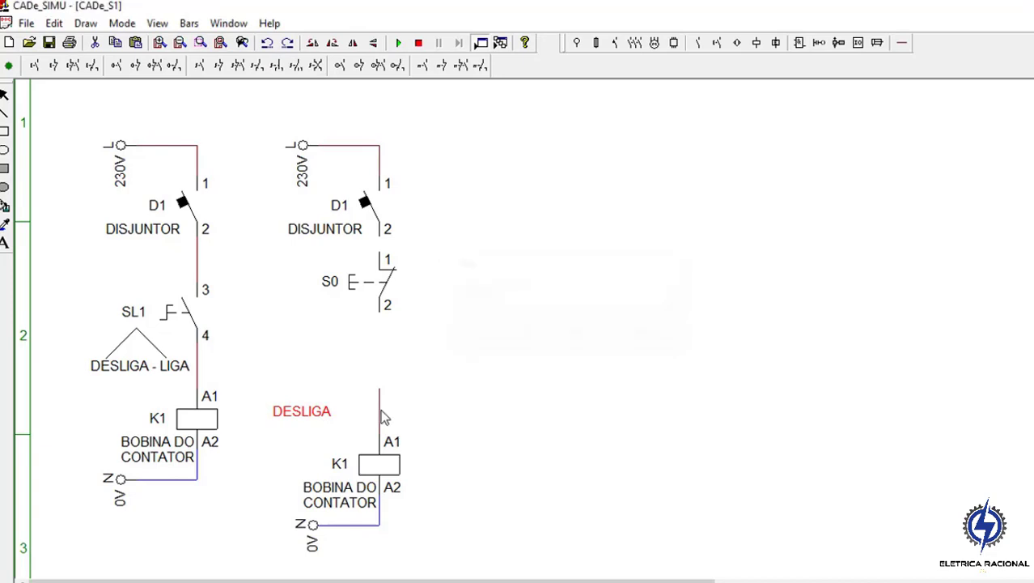
mouse_move(318, 417)
mouse_down()
mouse_move(356, 340)
mouse_move(346, 314)
mouse_up()
click(555, 308)
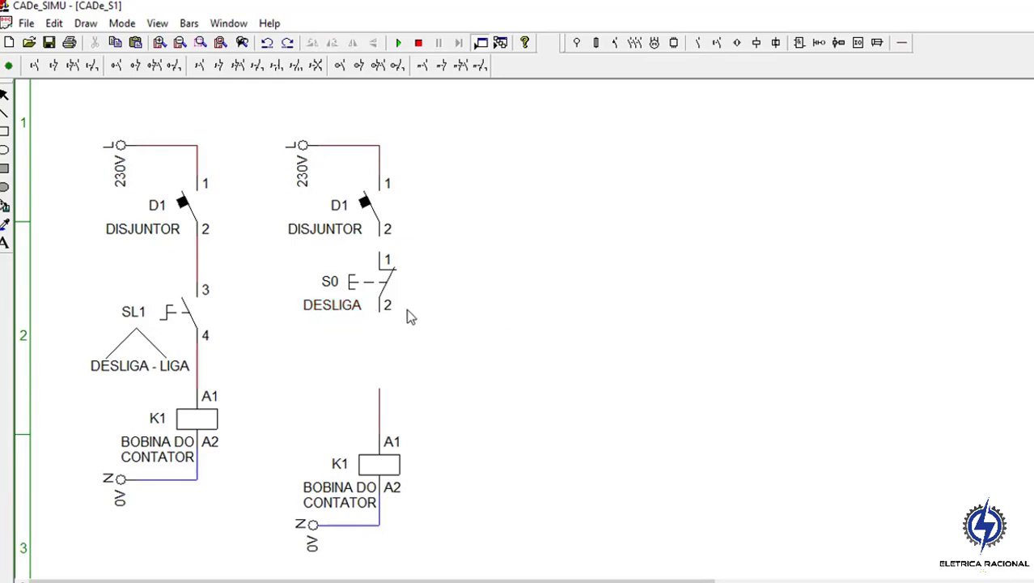
- Wire D1 terminal 2 to S0 terminal 1 and delete the wire above the coil's A1
click(901, 42)
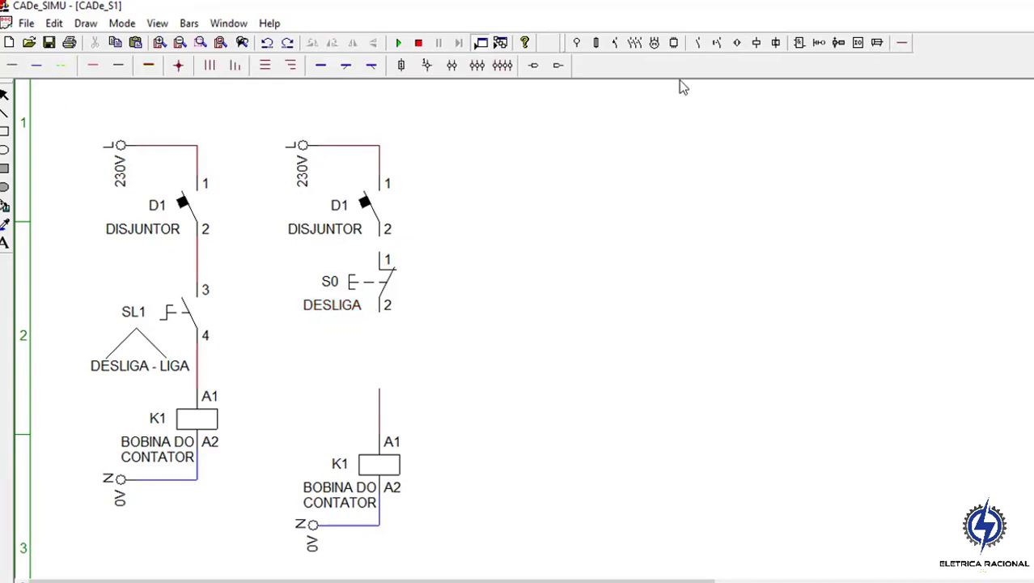
click(12, 65)
drag(384, 241, 382, 259)
click(388, 417)
key(Delete)
- Place a normally open push-button contact below S0
click(716, 42)
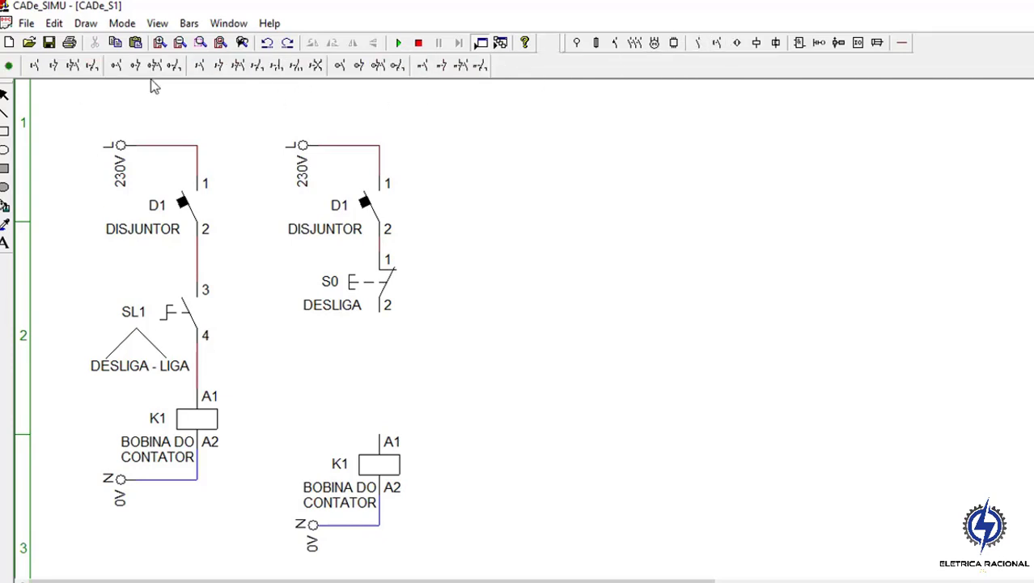
click(34, 64)
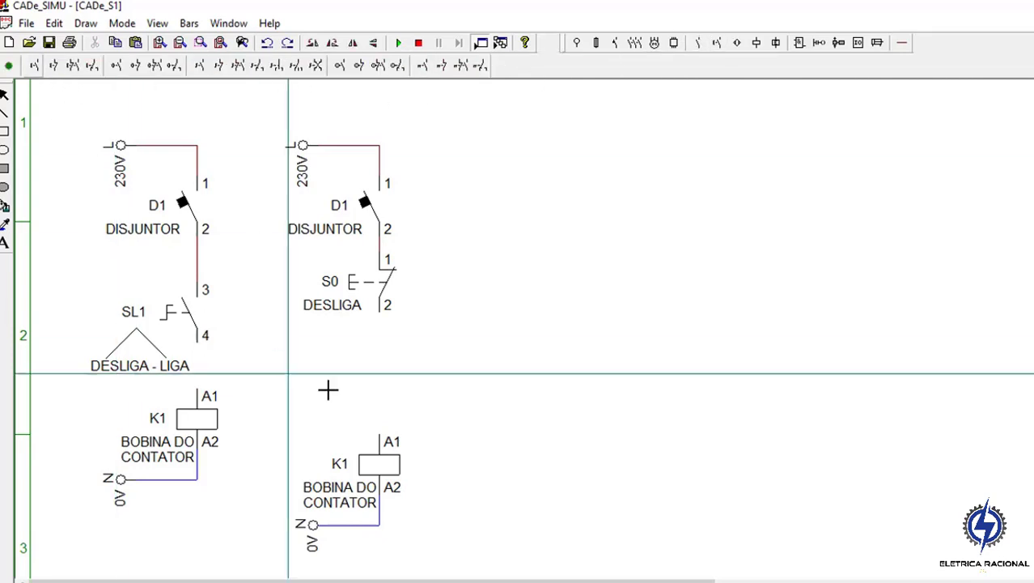
click(381, 348)
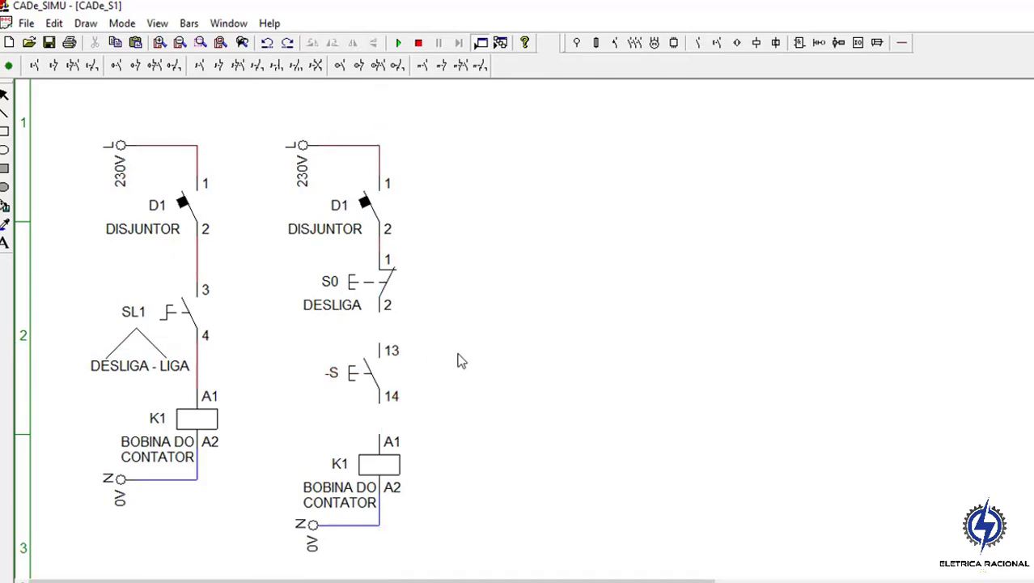
- Name the new contact S1 with connection terminals 3 and 4
double_click(360, 368)
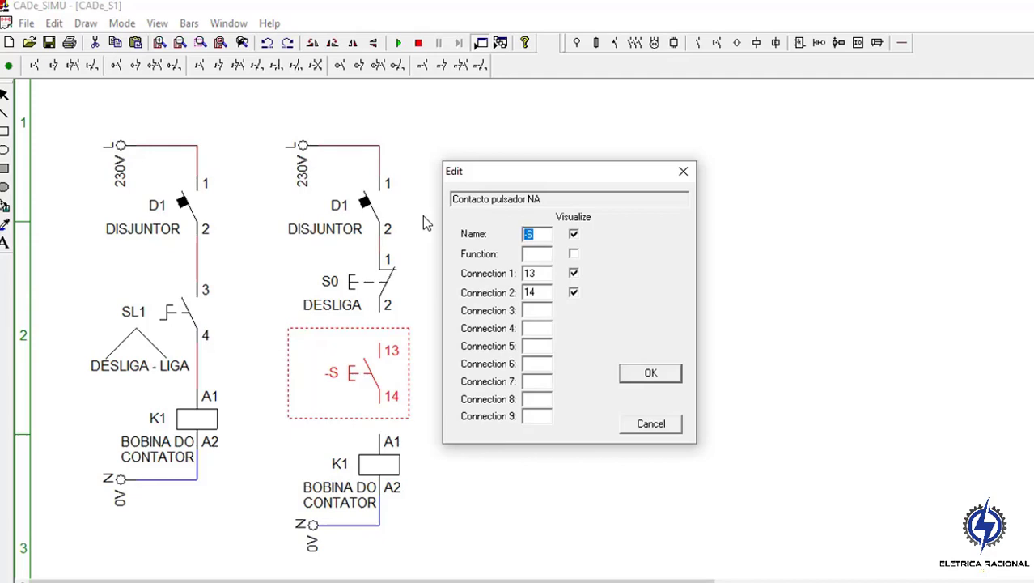
text(S1)
double_click(531, 273)
text(3)
double_click(536, 292)
text(4)
key(Return)
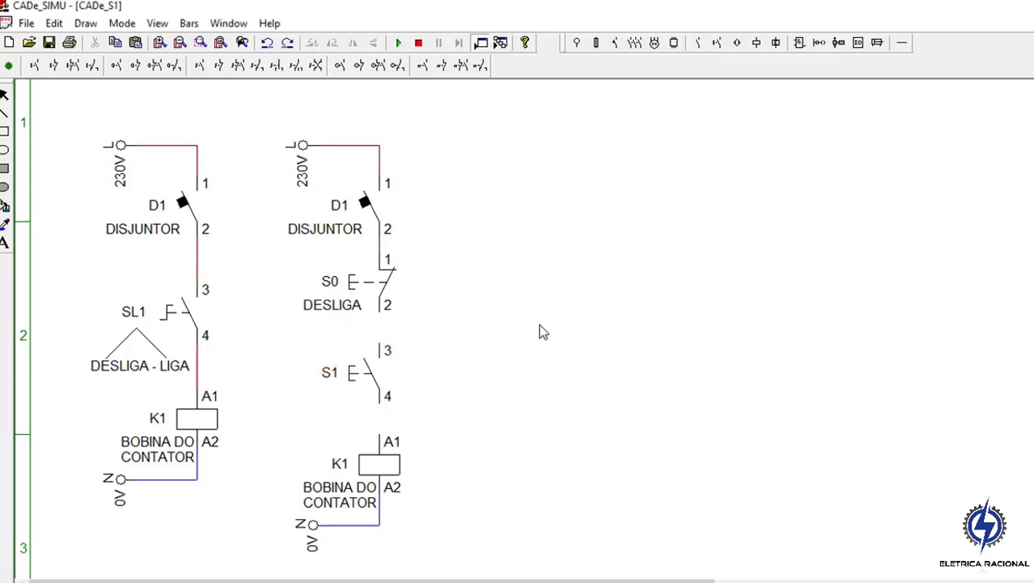
- Wire S0 terminal 2 to S1 terminal 3, and S1 terminal 4 to the coil's A1
click(900, 44)
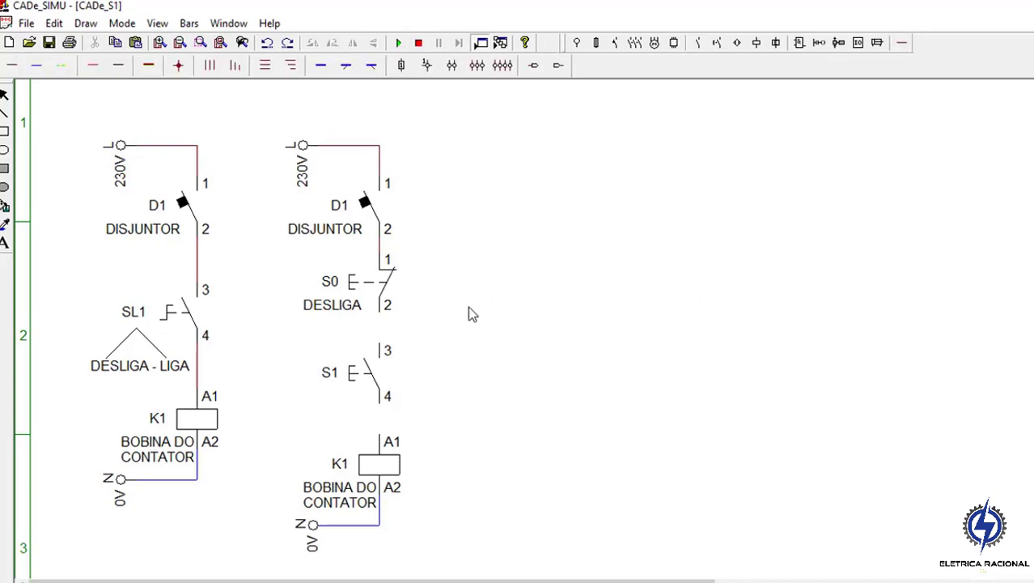
click(18, 65)
drag(384, 319, 383, 350)
drag(384, 405, 383, 435)
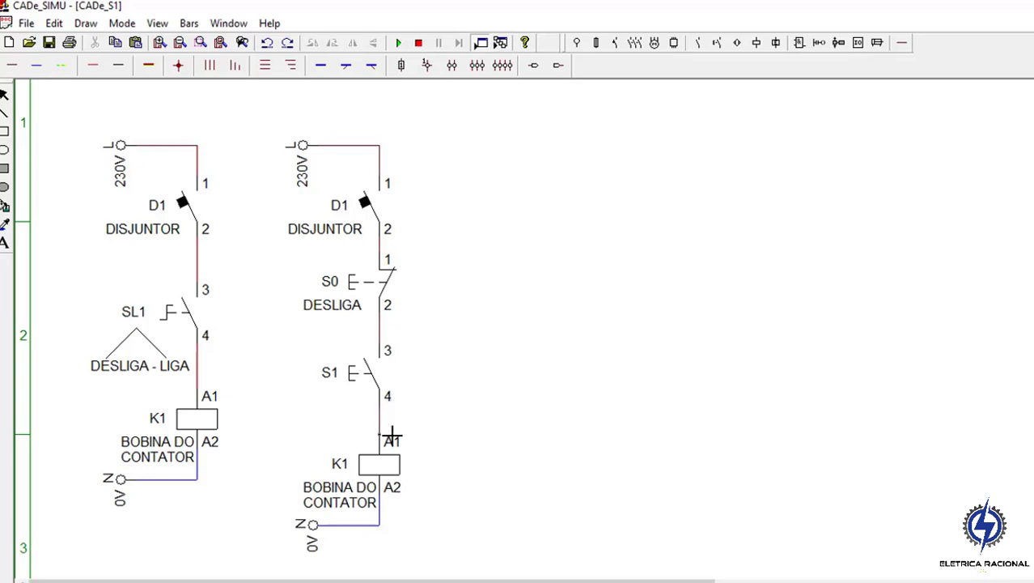
- Make S1's LIGA function text visible
double_click(340, 382)
text(LIGA)
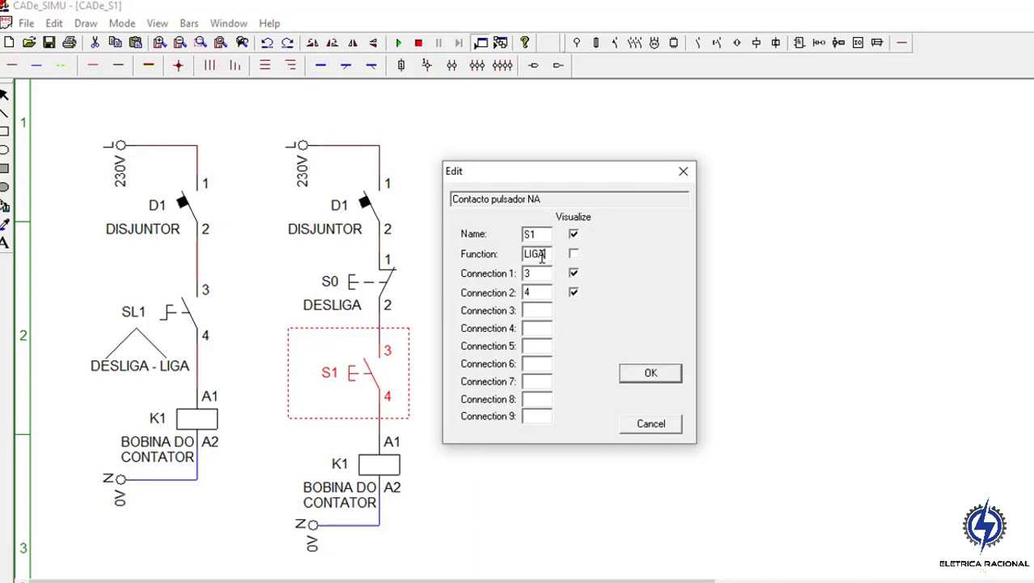
click(574, 254)
click(631, 372)
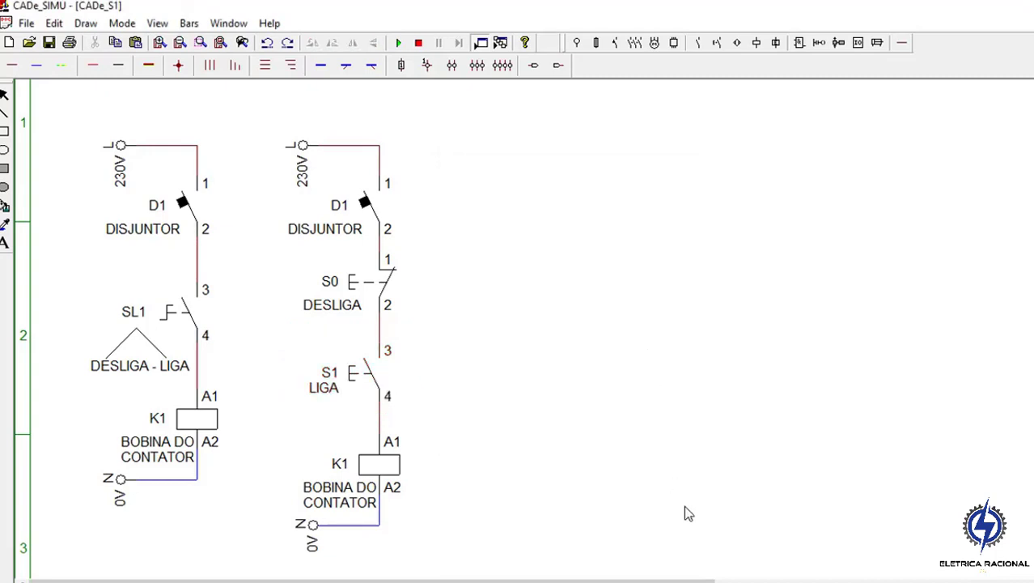
- Briefly run the simulation, then rename the second coil K2 and the breaker D2
click(398, 42)
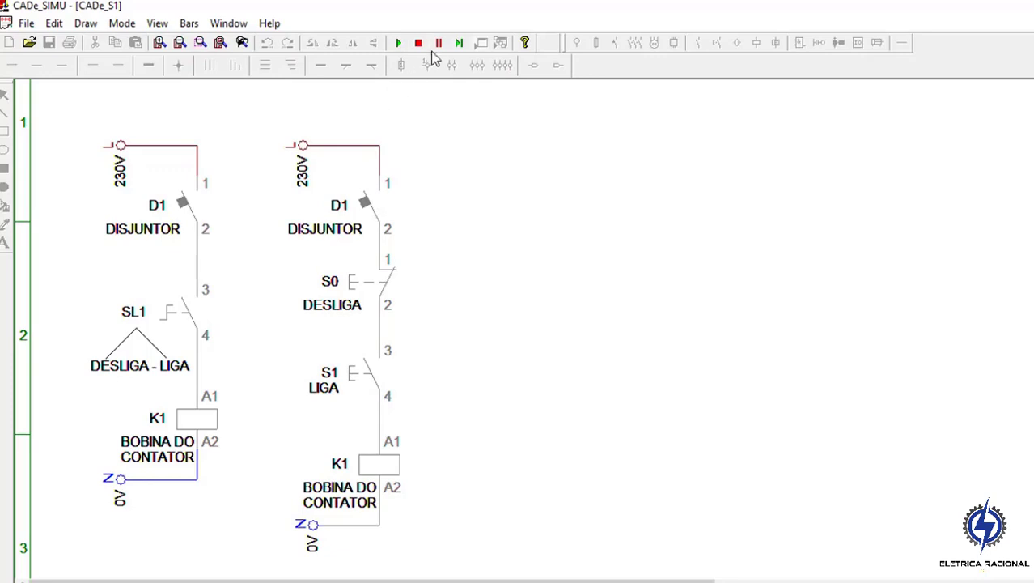
click(418, 42)
double_click(383, 466)
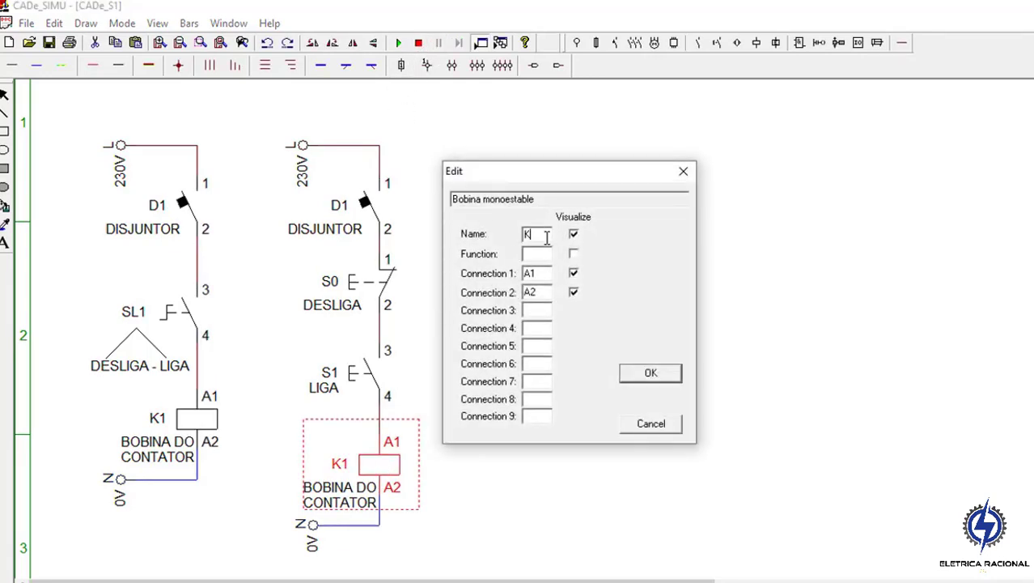
text(2)
click(625, 371)
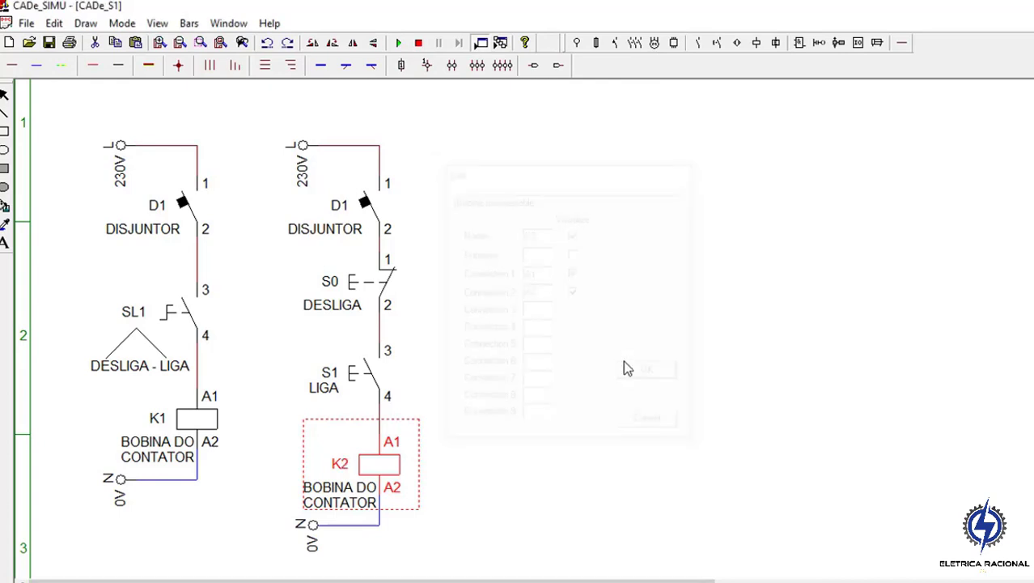
double_click(365, 214)
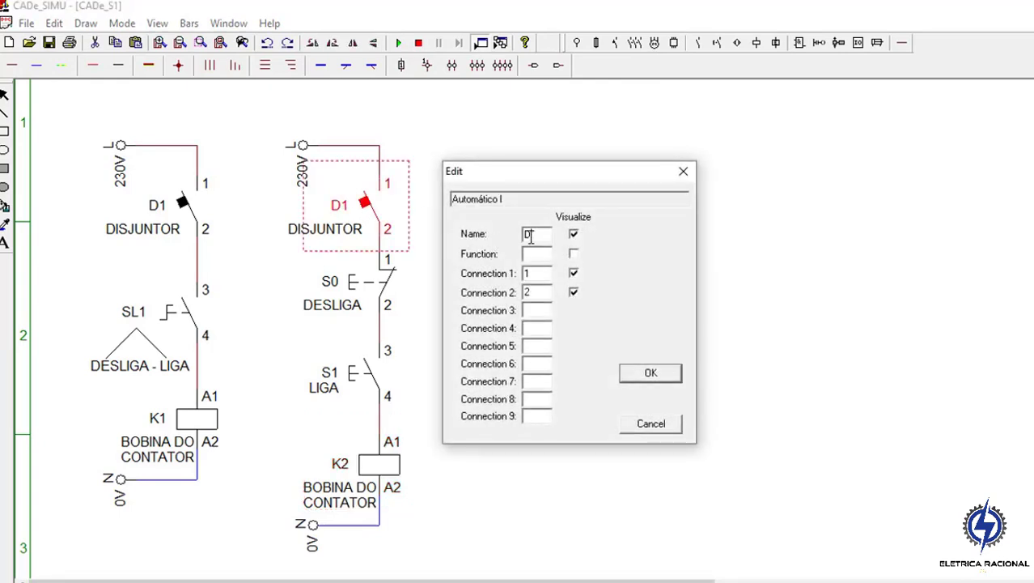
text(2)
key(Return)
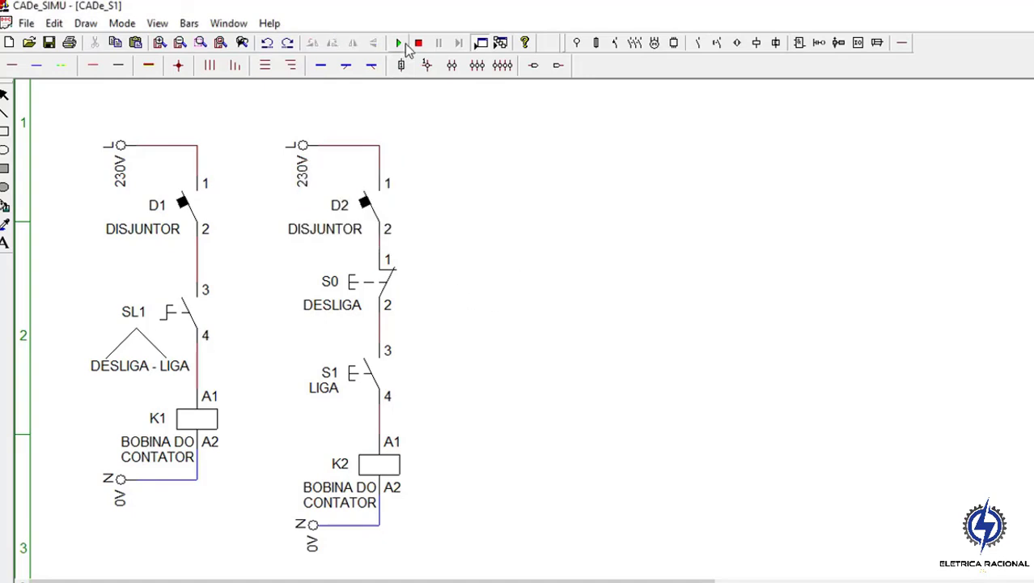
- Test-simulate the second circuit by closing D2 and pressing S1 LIGA
click(401, 44)
click(384, 223)
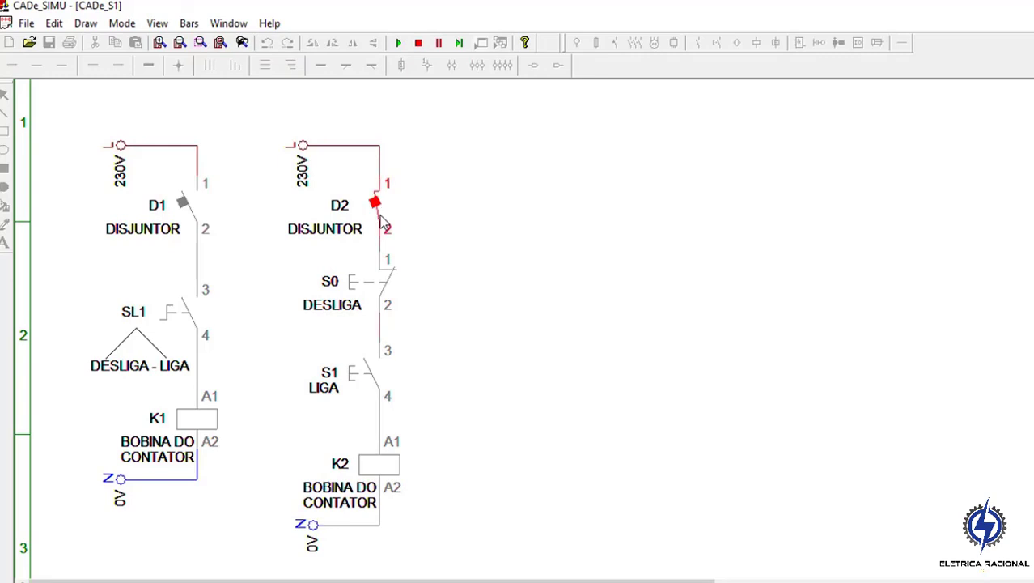
click(365, 394)
click(419, 43)
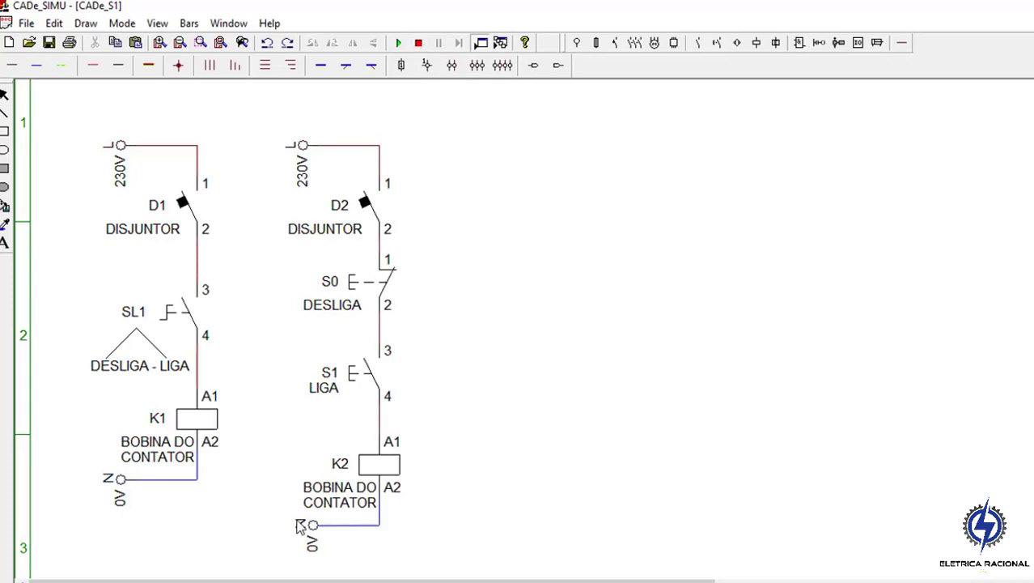
- Remove the 0V terminal under K2, leaving a bare wire from A2
drag(302, 534, 286, 534)
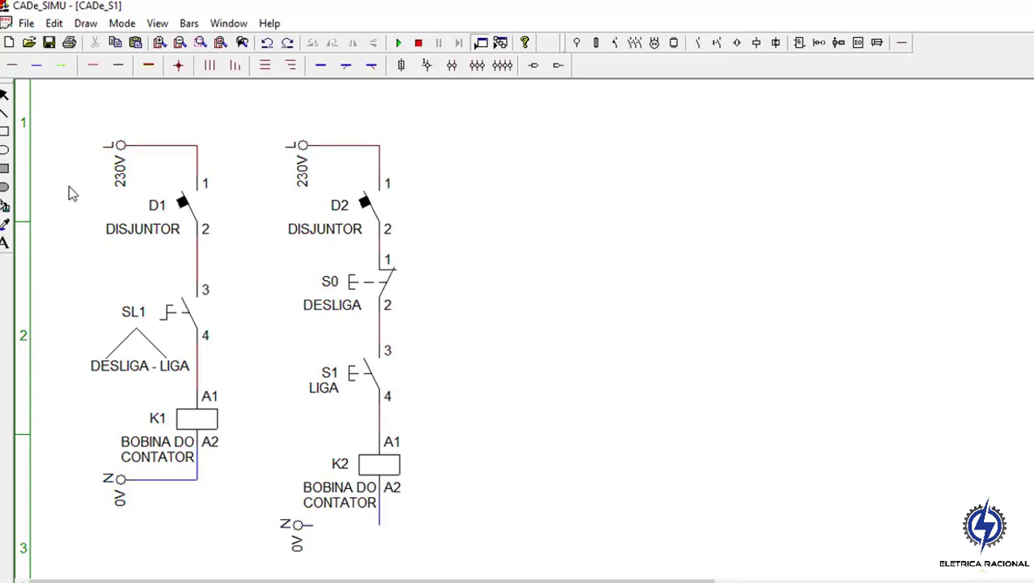
click(37, 68)
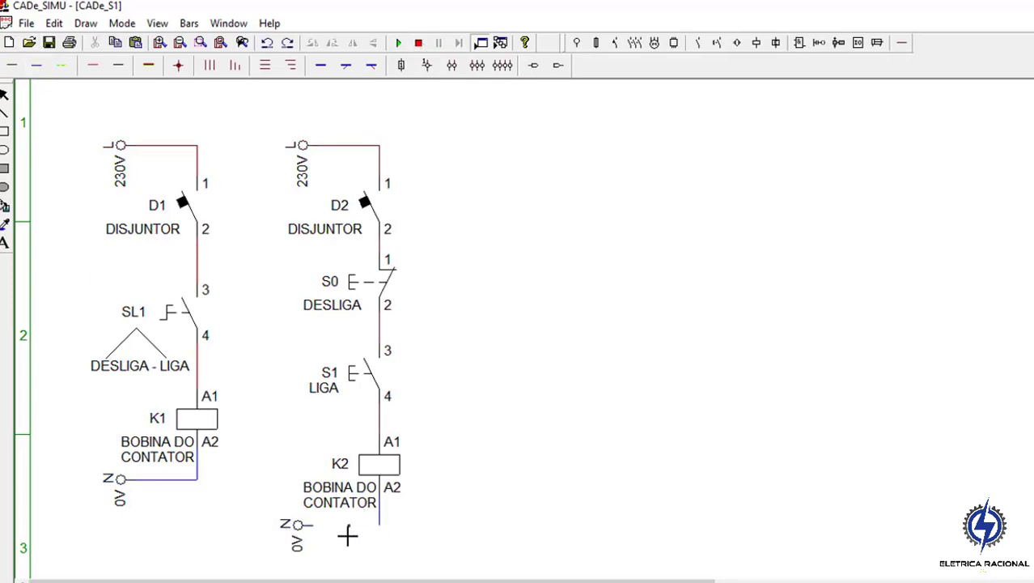
click(305, 526)
click(380, 525)
click(305, 536)
key(Delete)
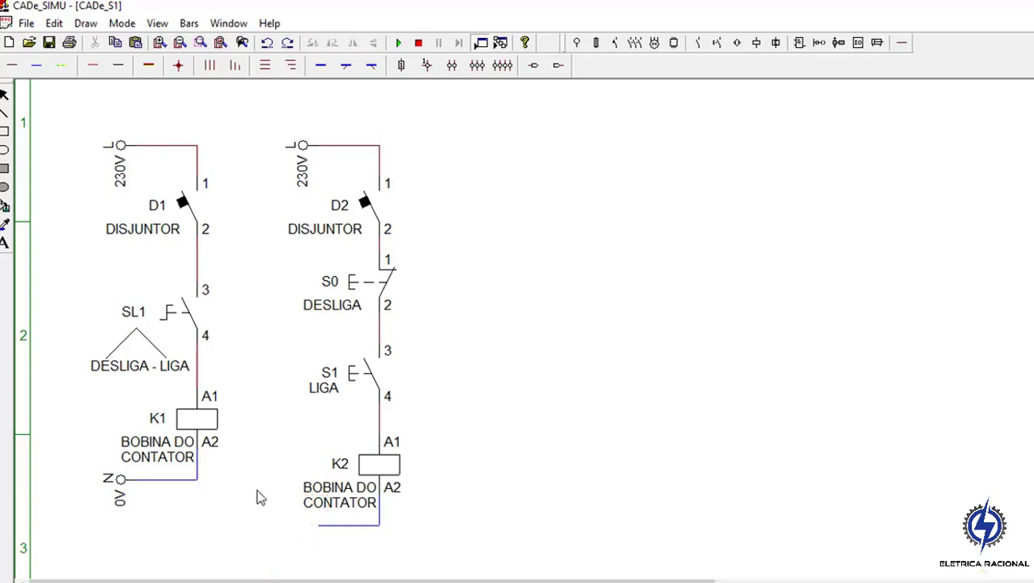
- Place a neutral N terminal below K2's A2 wire and name it 0V
click(576, 43)
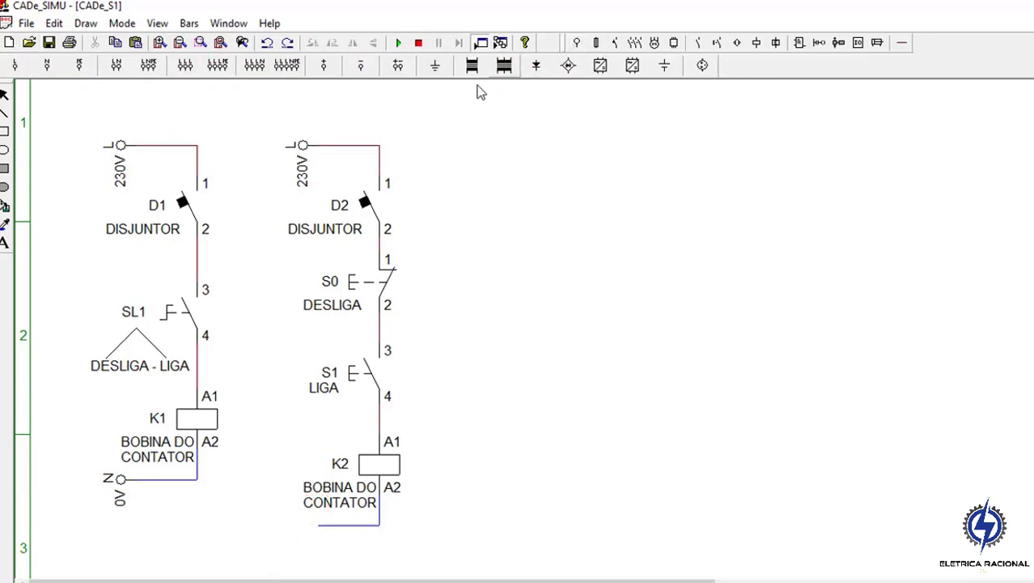
click(47, 65)
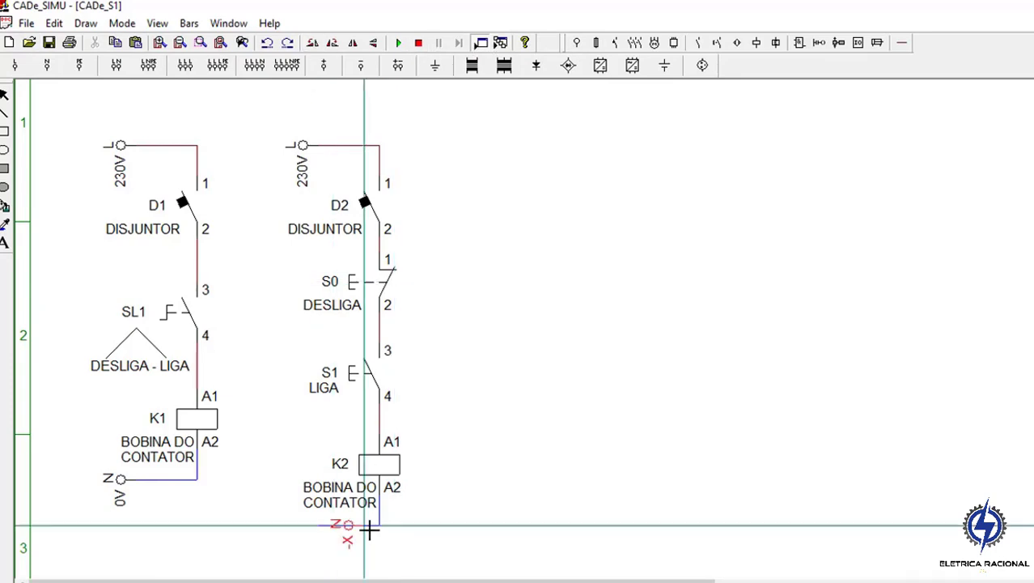
click(319, 525)
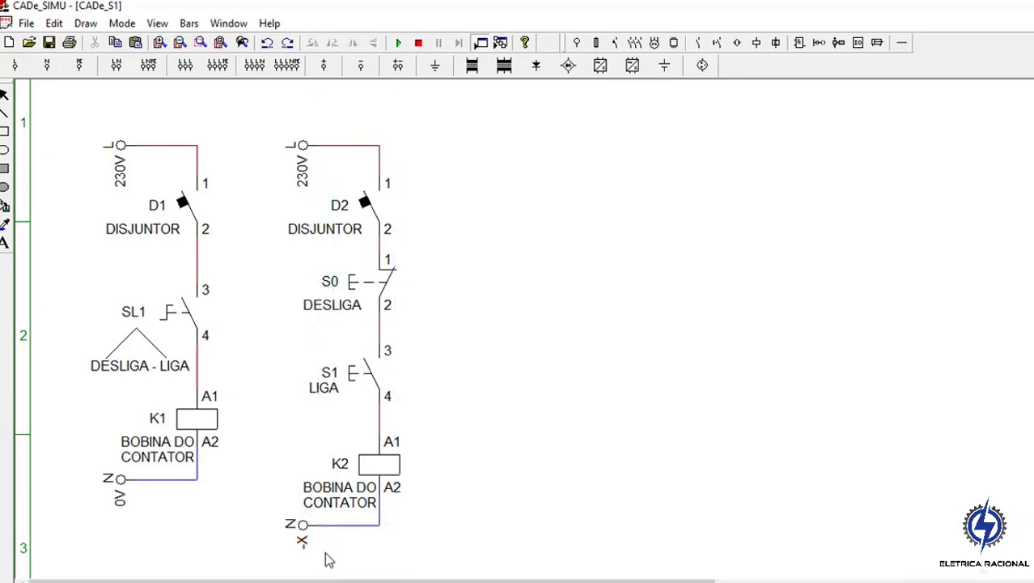
double_click(296, 530)
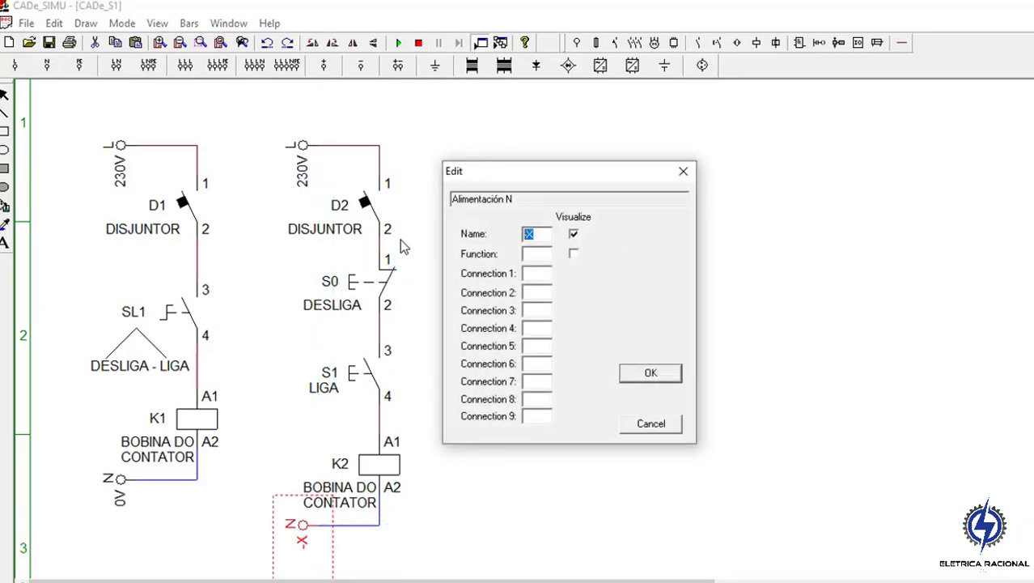
text(0V)
key(Return)
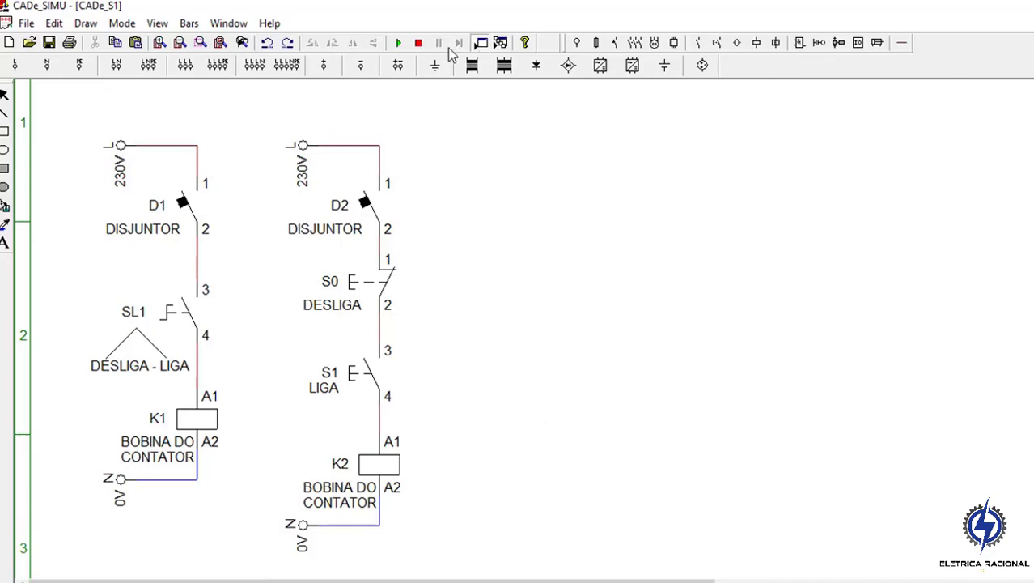
click(399, 42)
click(369, 217)
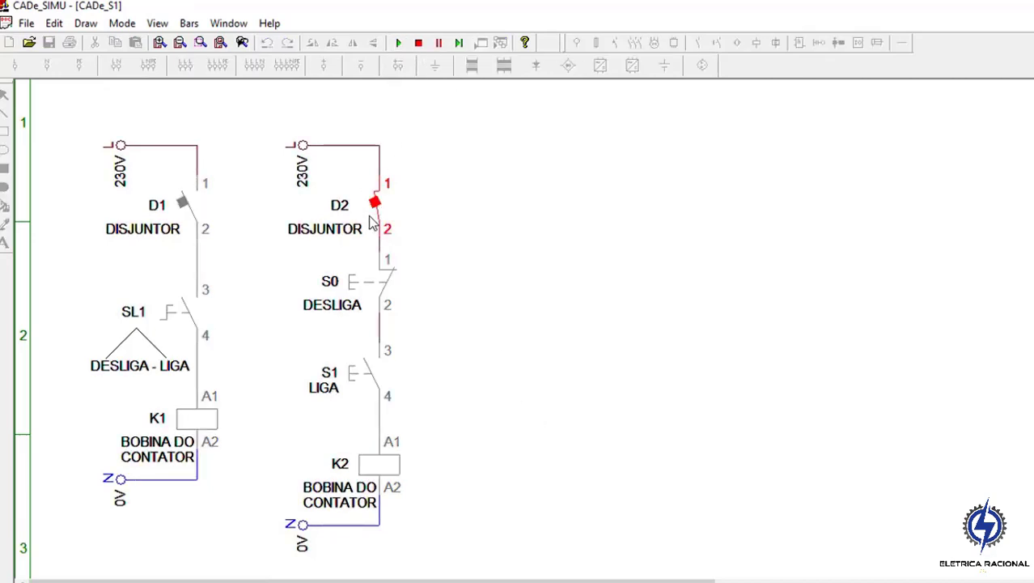
click(373, 388)
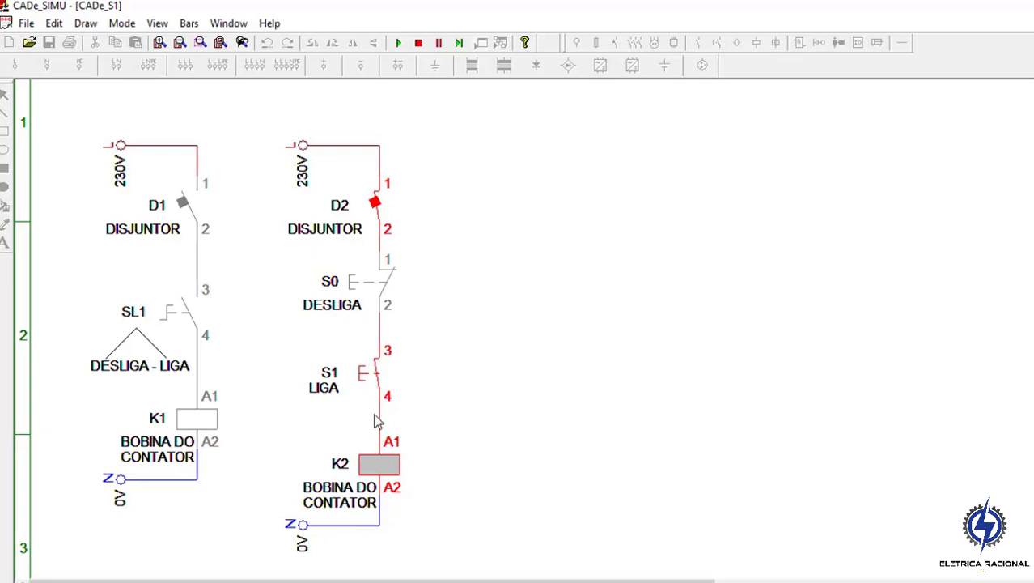
click(374, 390)
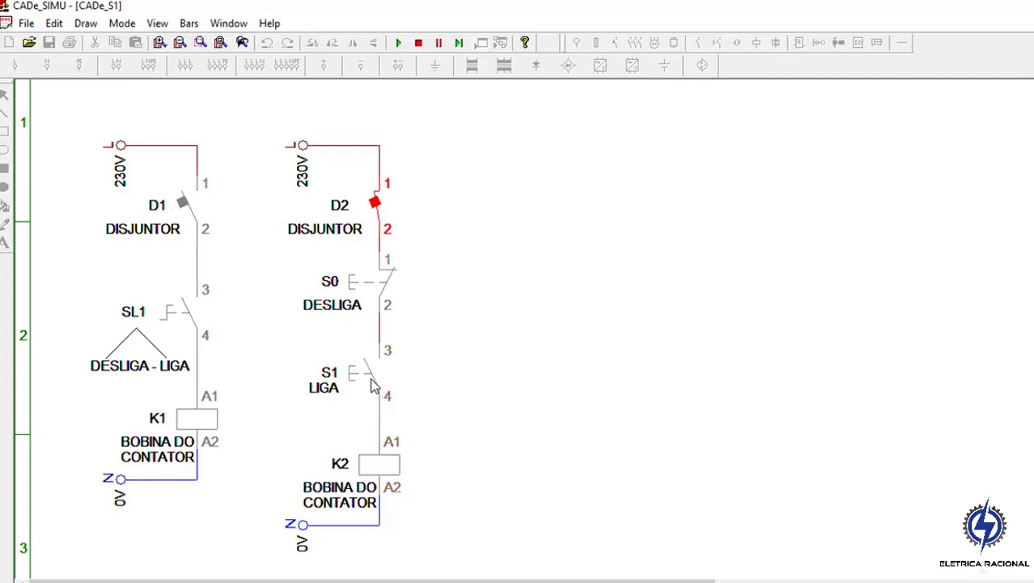
click(372, 387)
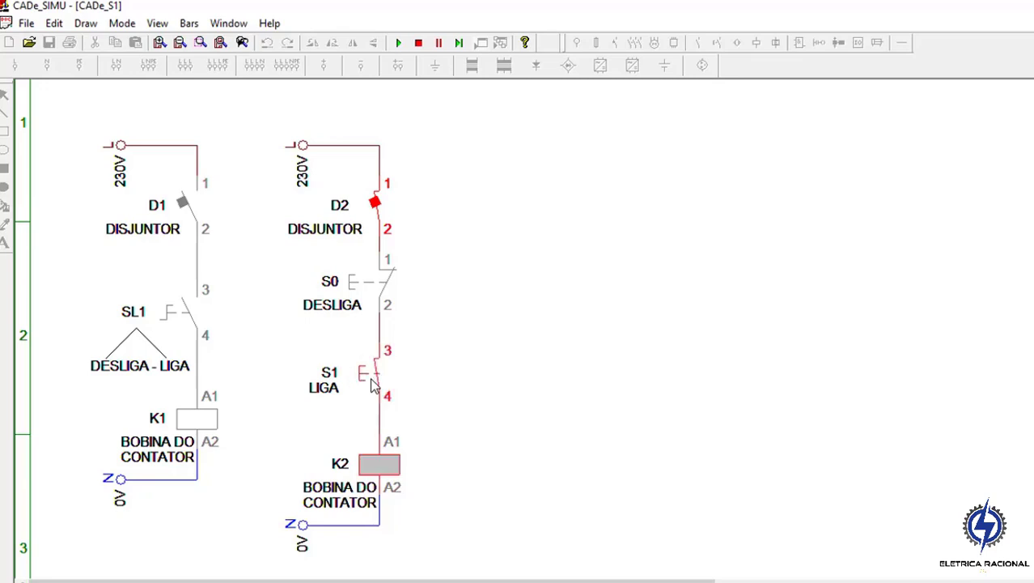
click(373, 387)
click(373, 387)
click(372, 387)
click(372, 387)
click(418, 42)
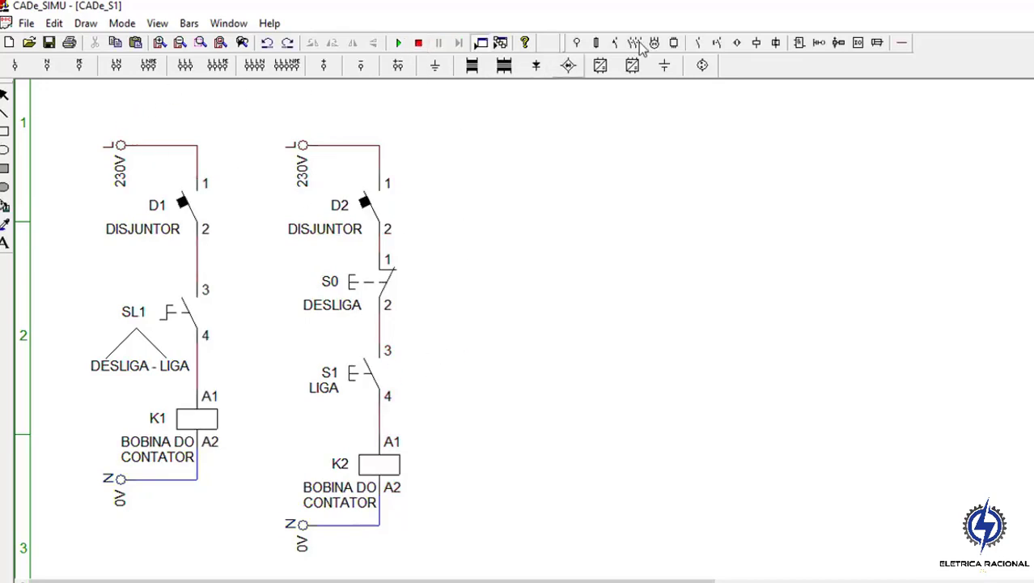
- Place a normally open 13–14 auxiliary contact right of S1 and rename it K2
click(702, 45)
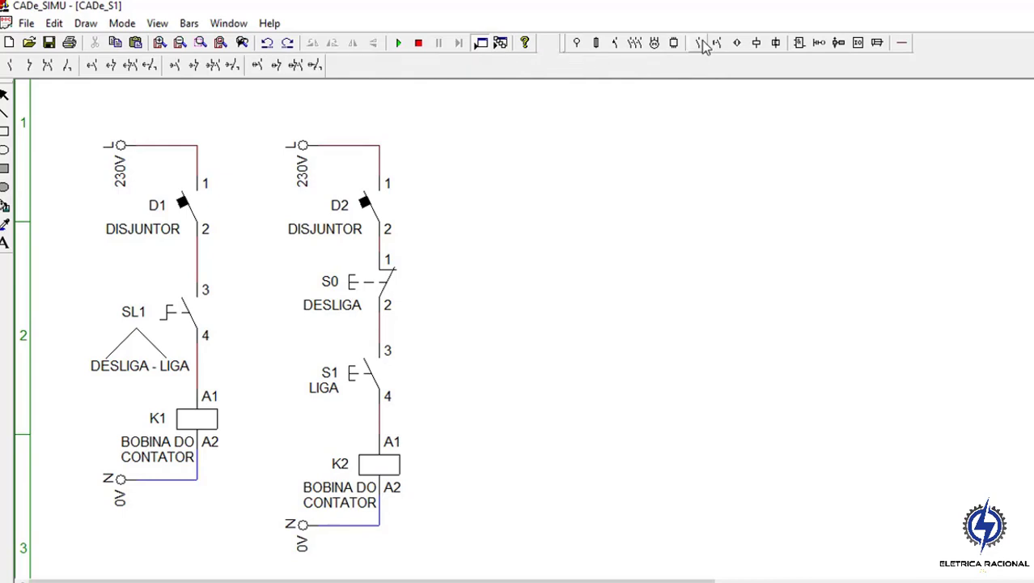
click(10, 65)
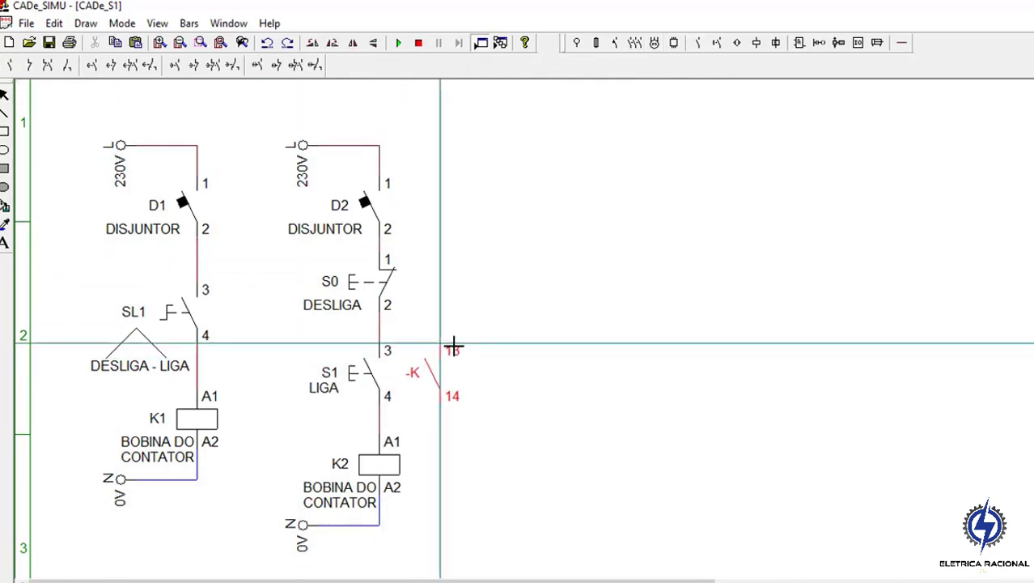
click(453, 346)
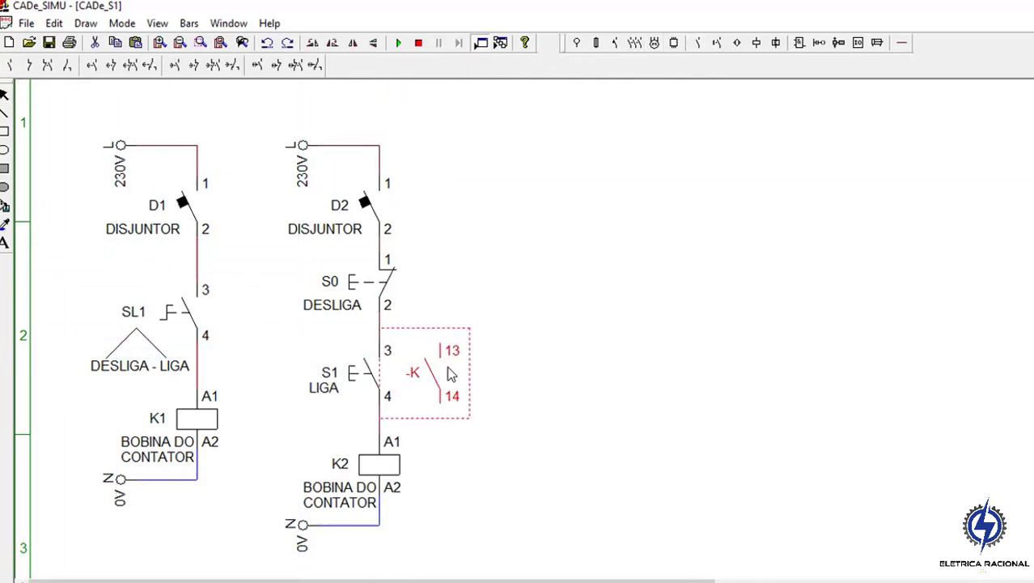
double_click(450, 369)
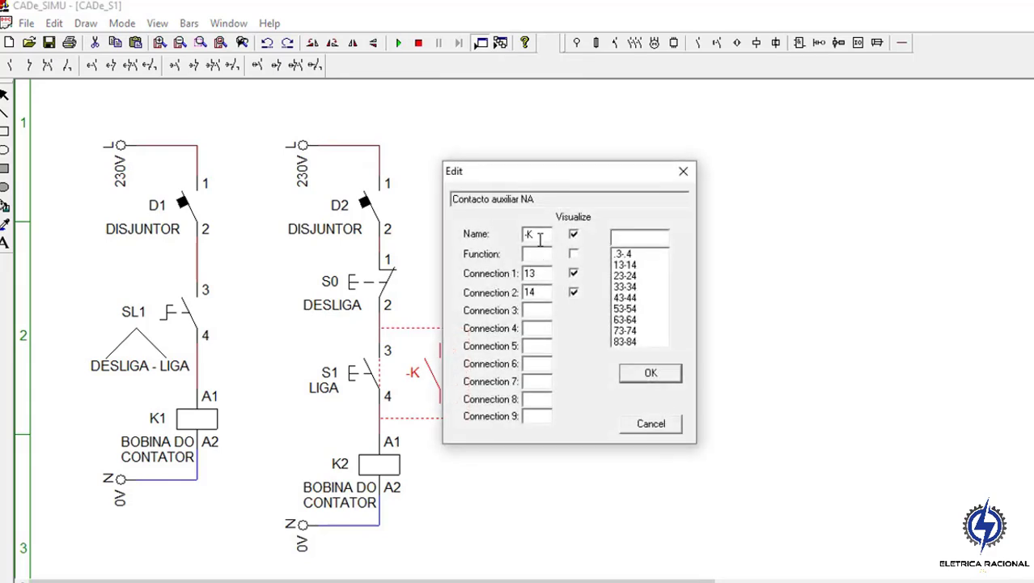
drag(540, 236, 488, 233)
text(2)
click(640, 373)
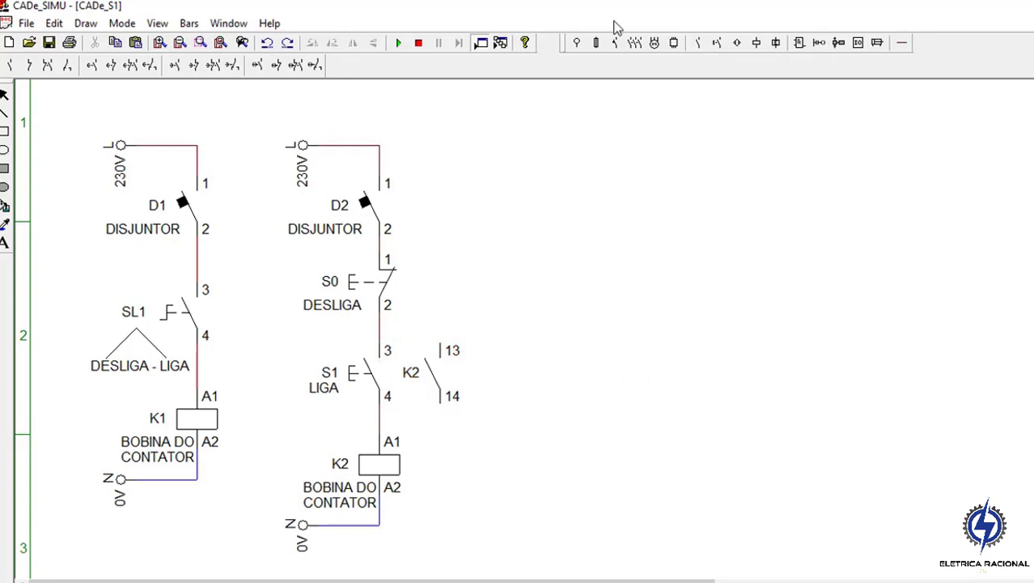
- Wire K2 terminal 13 to the node above S1 and terminal 14 to the node below S1
click(902, 42)
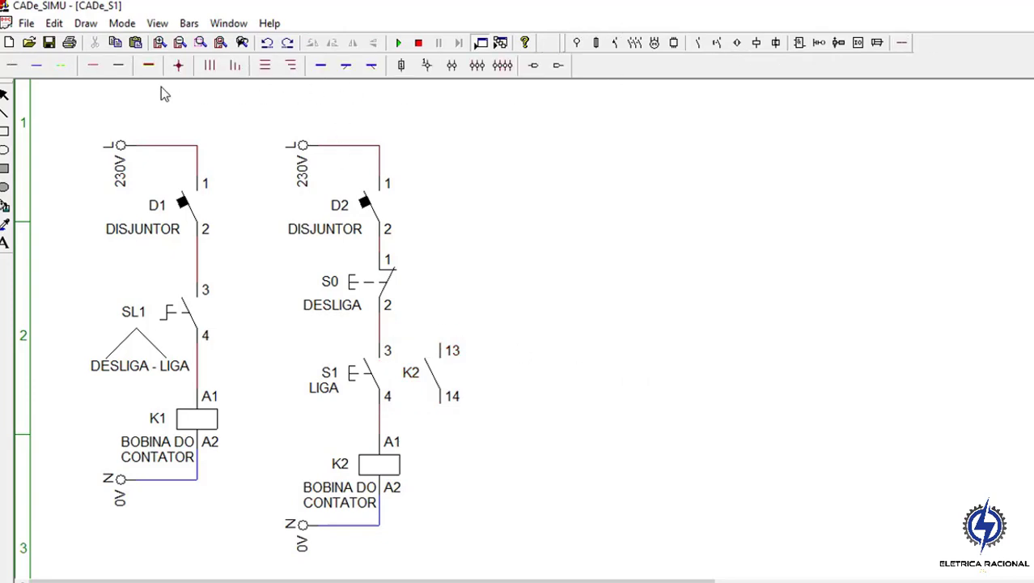
click(13, 65)
click(380, 327)
click(440, 346)
click(380, 419)
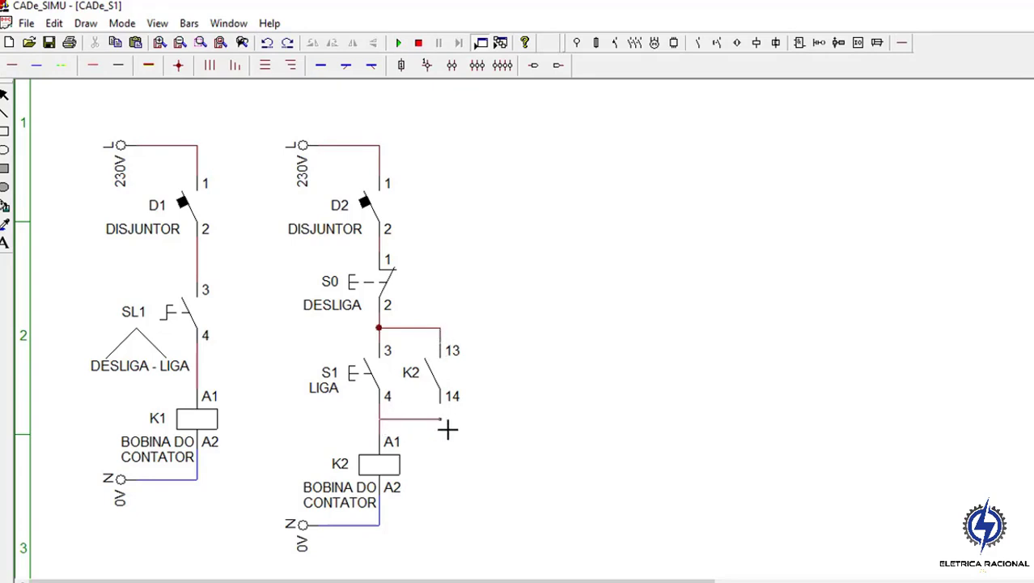
click(442, 403)
- Simulate: close D2, press S1, cycle D2, press S1 again to show K2 latching
click(400, 44)
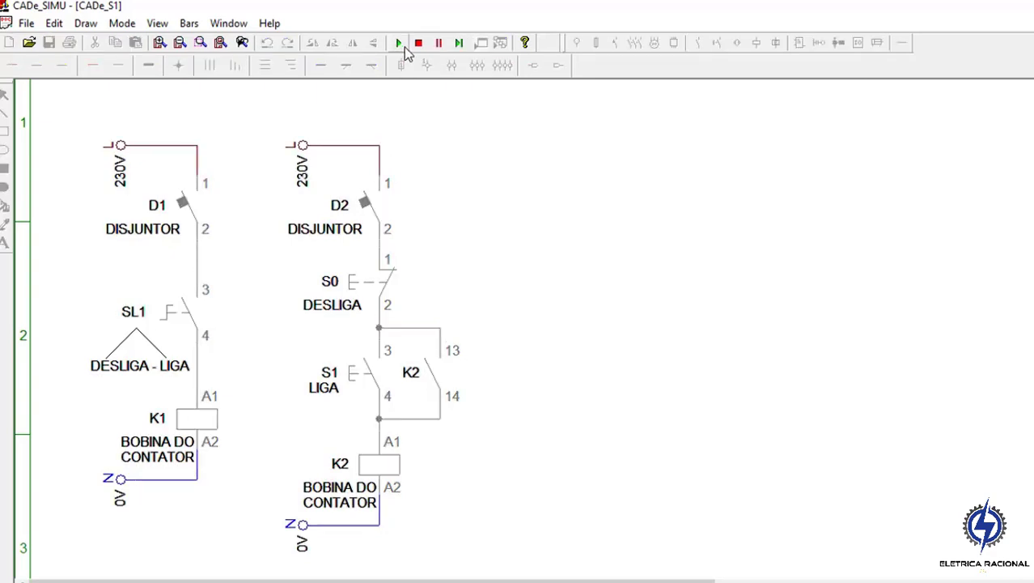
click(378, 217)
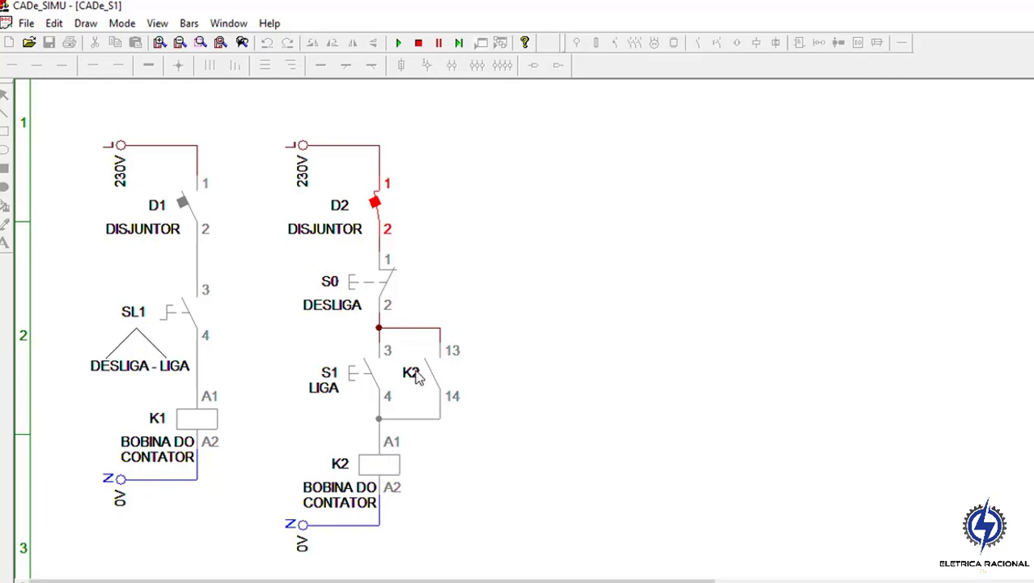
click(353, 374)
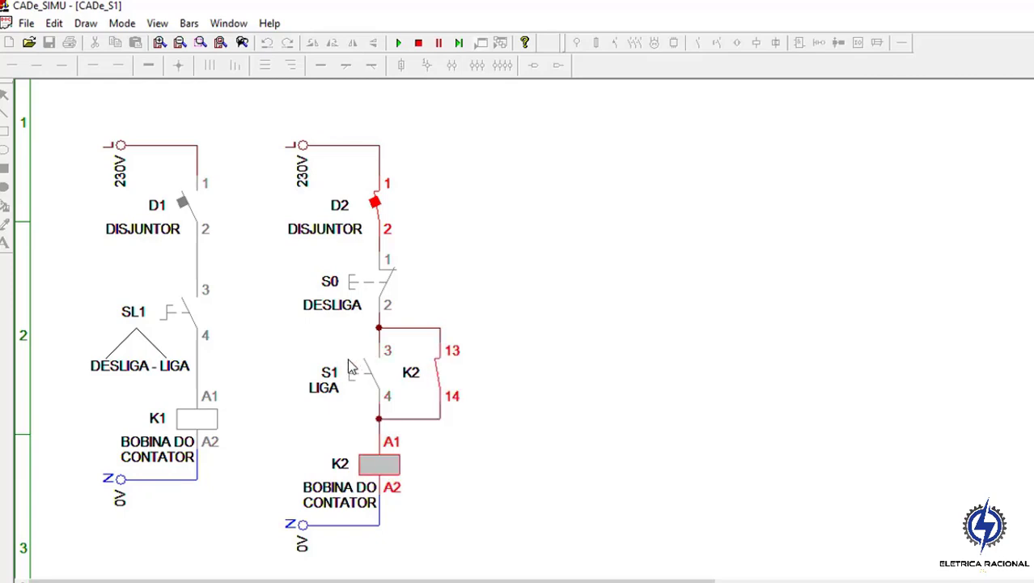
click(374, 203)
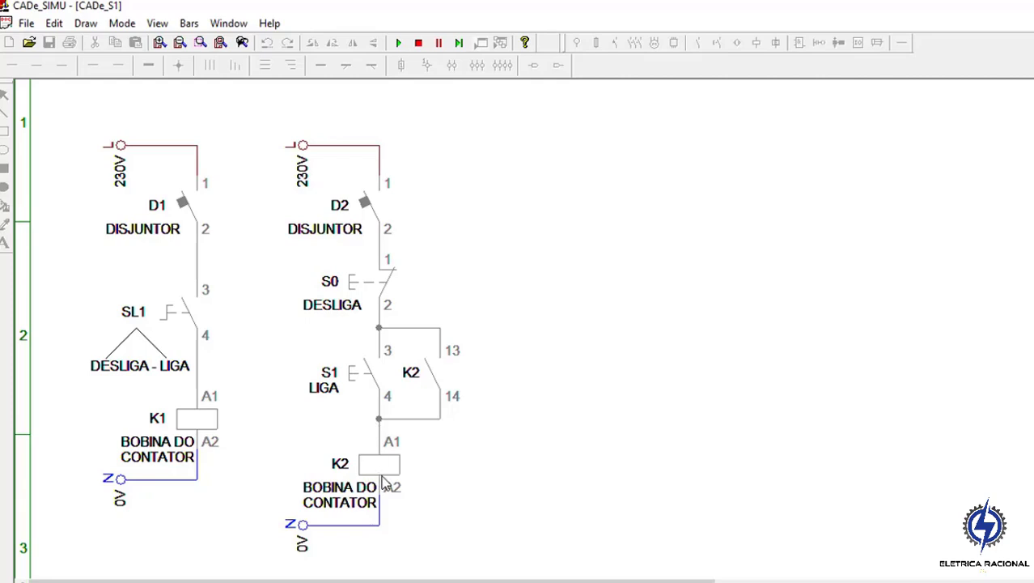
click(376, 209)
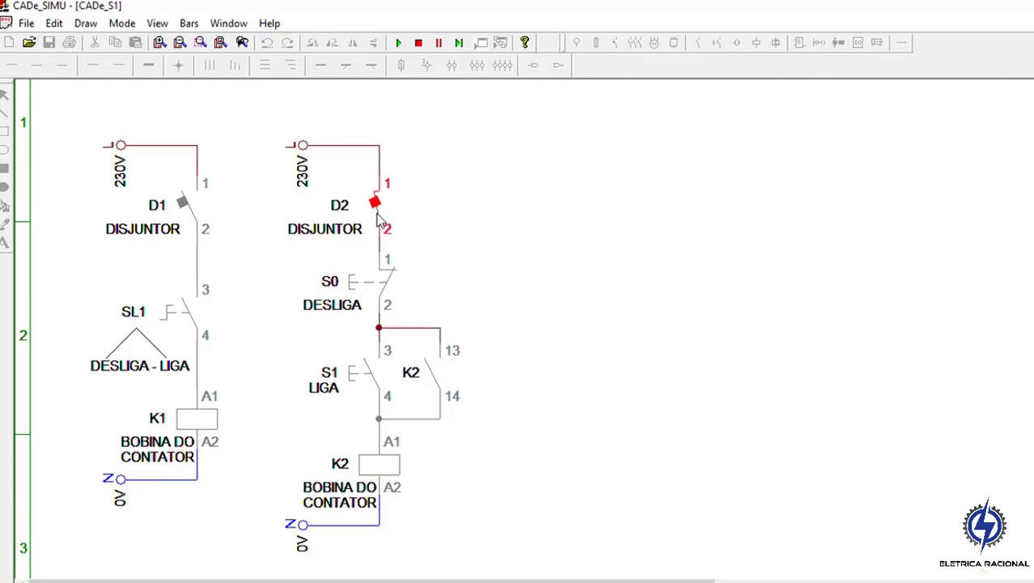
click(369, 382)
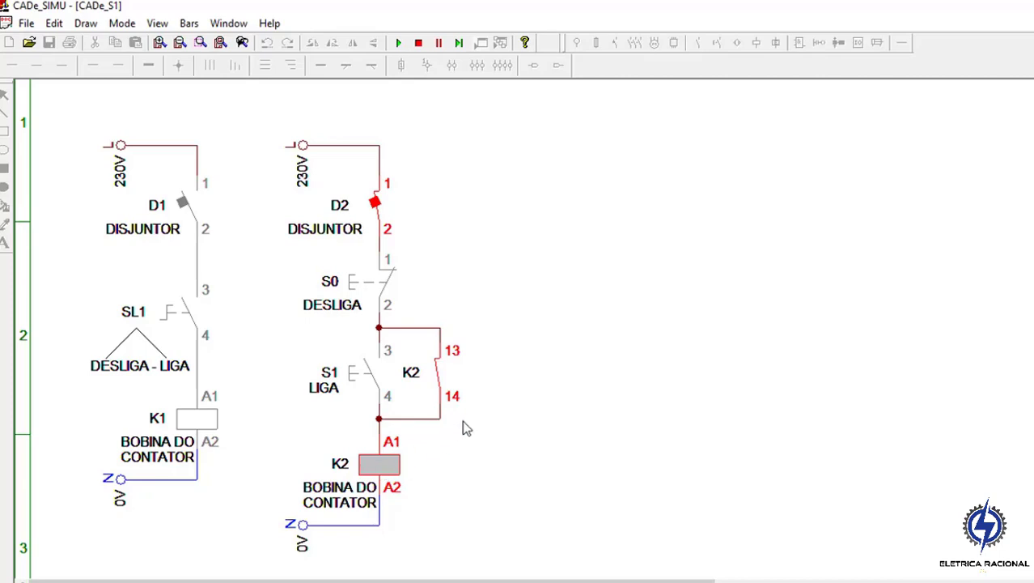
click(419, 42)
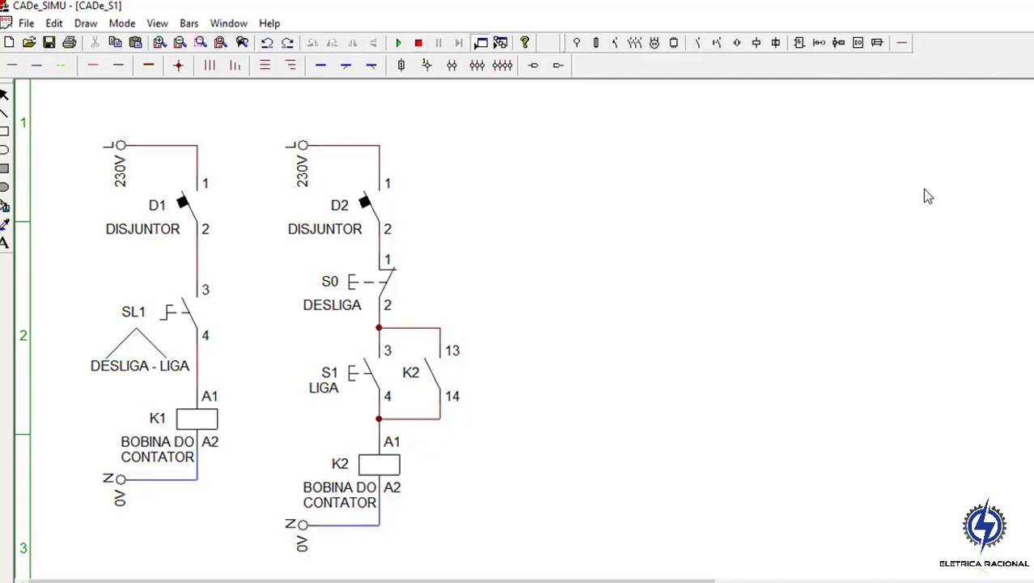